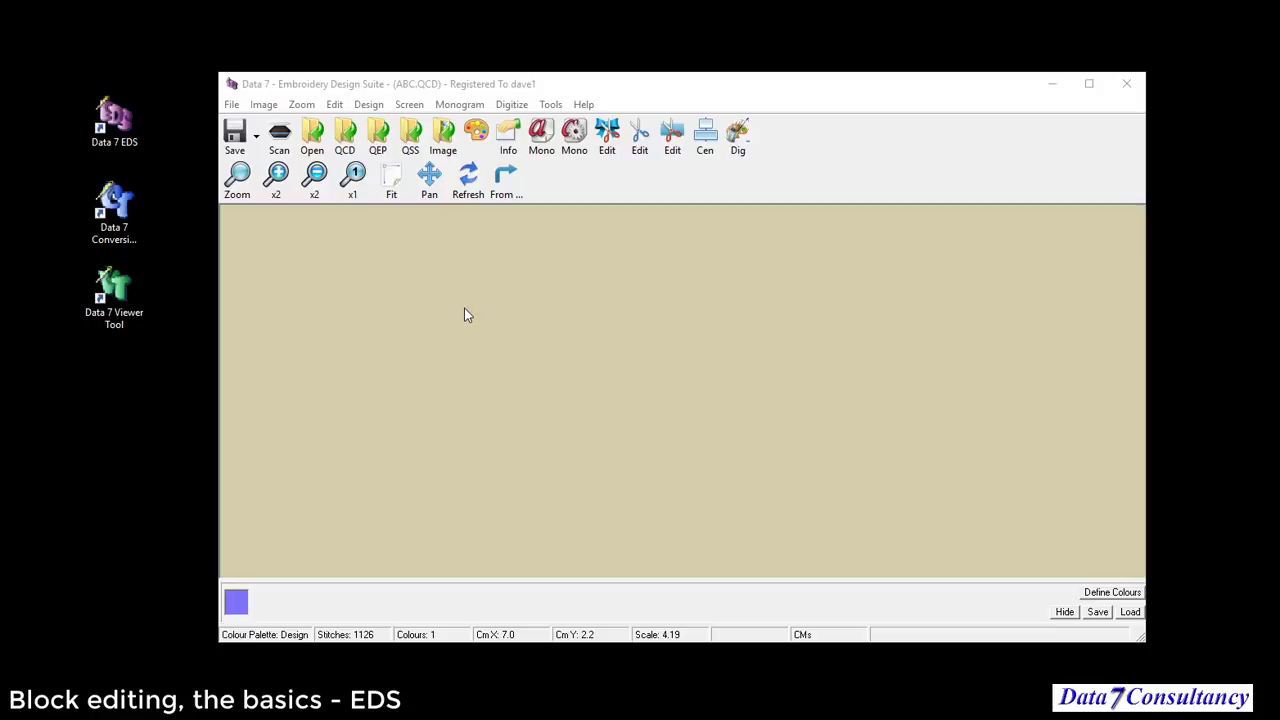
Step: Open the recent design D:\DESIGNS\VIDEOS\ABC.QCD
{"action": "left_click", "coordinate": [231, 104]}
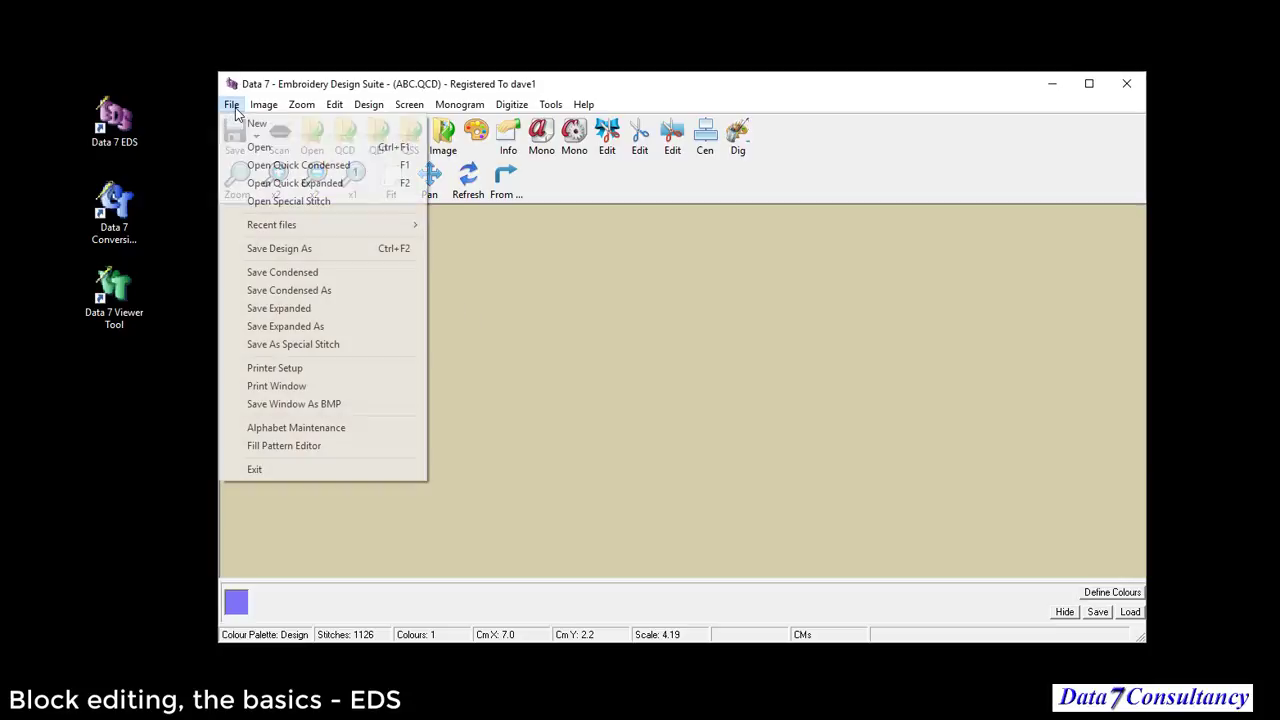
{"action": "mouse_move", "coordinate": [266, 228]}
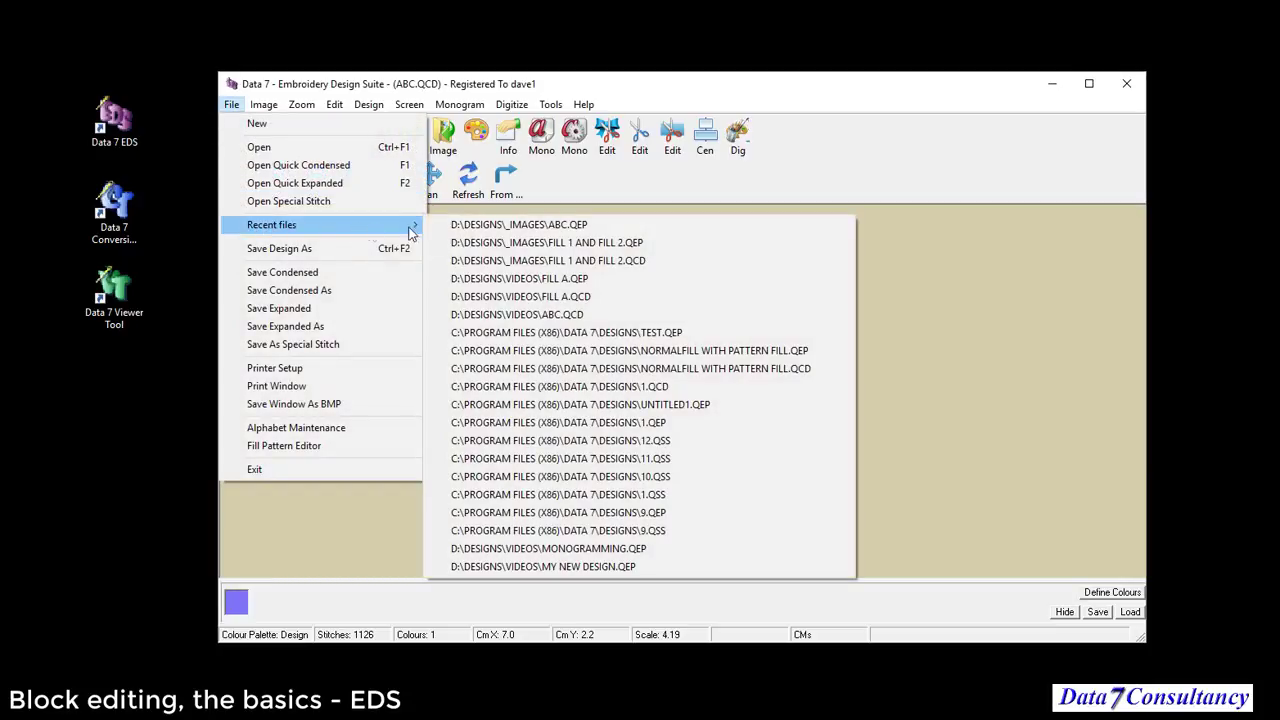
{"action": "left_click", "coordinate": [559, 318]}
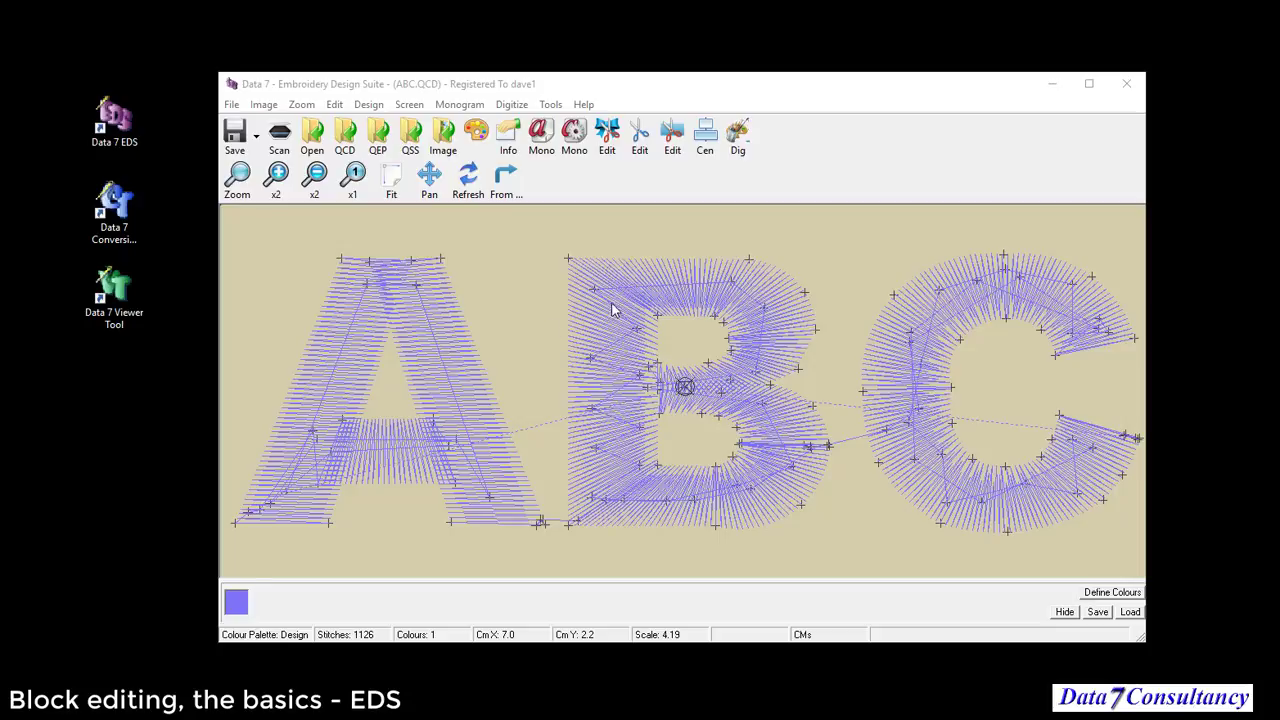
Step: Block edit the whole ABC design with unlocked proportions, resizing it to about 6.7 cm wide and 1.5 cm high, and apply it
{"action": "left_click", "coordinate": [680, 342]}
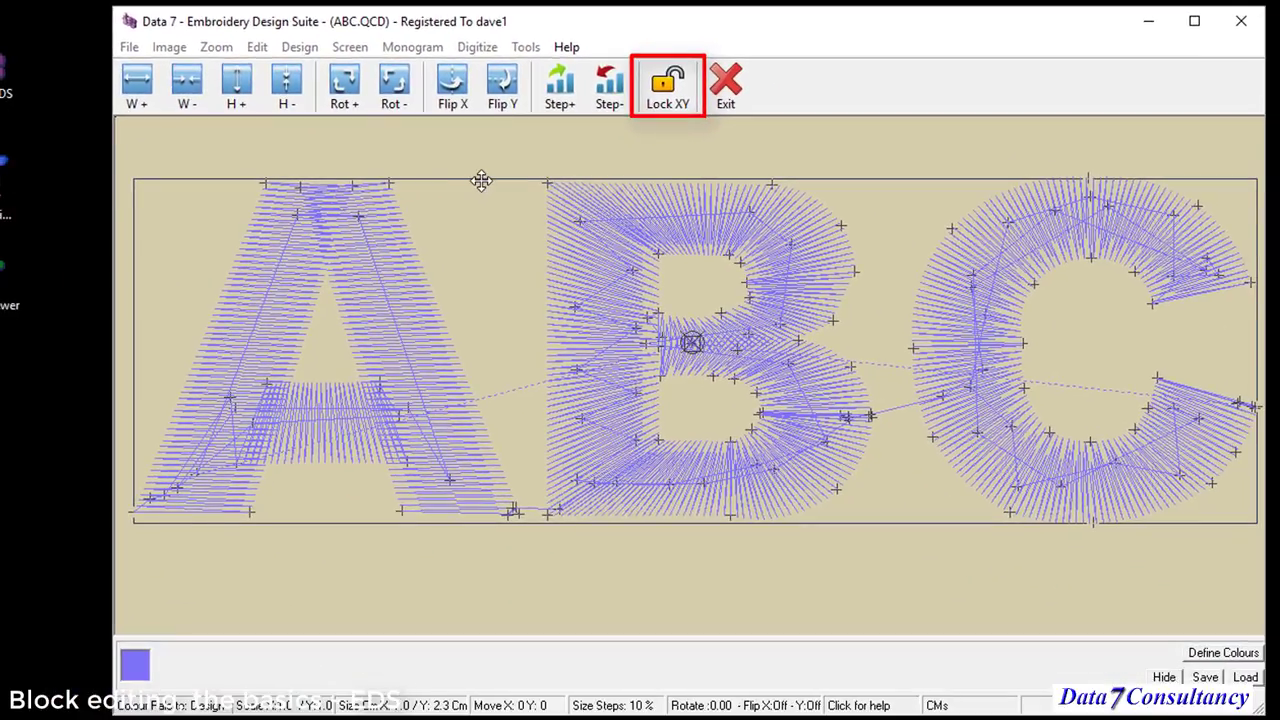
{"action": "left_click_drag", "start_coordinate": [506, 180], "coordinate": [502, 240]}
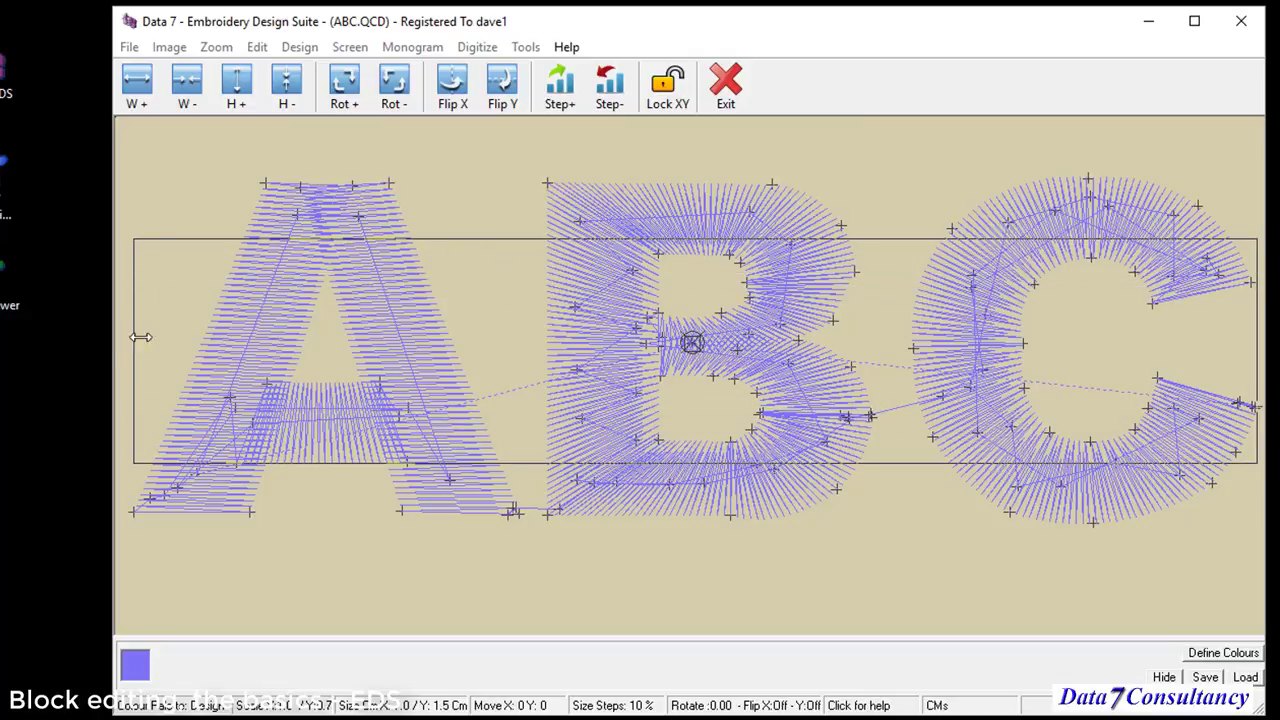
{"action": "mouse_move", "coordinate": [136, 337]}
{"action": "left_mouse_down"}
{"action": "mouse_move", "coordinate": [548, 334]}
{"action": "mouse_move", "coordinate": [134, 332]}
{"action": "mouse_move", "coordinate": [194, 334]}
{"action": "mouse_move", "coordinate": [157, 334]}
{"action": "left_mouse_up"}
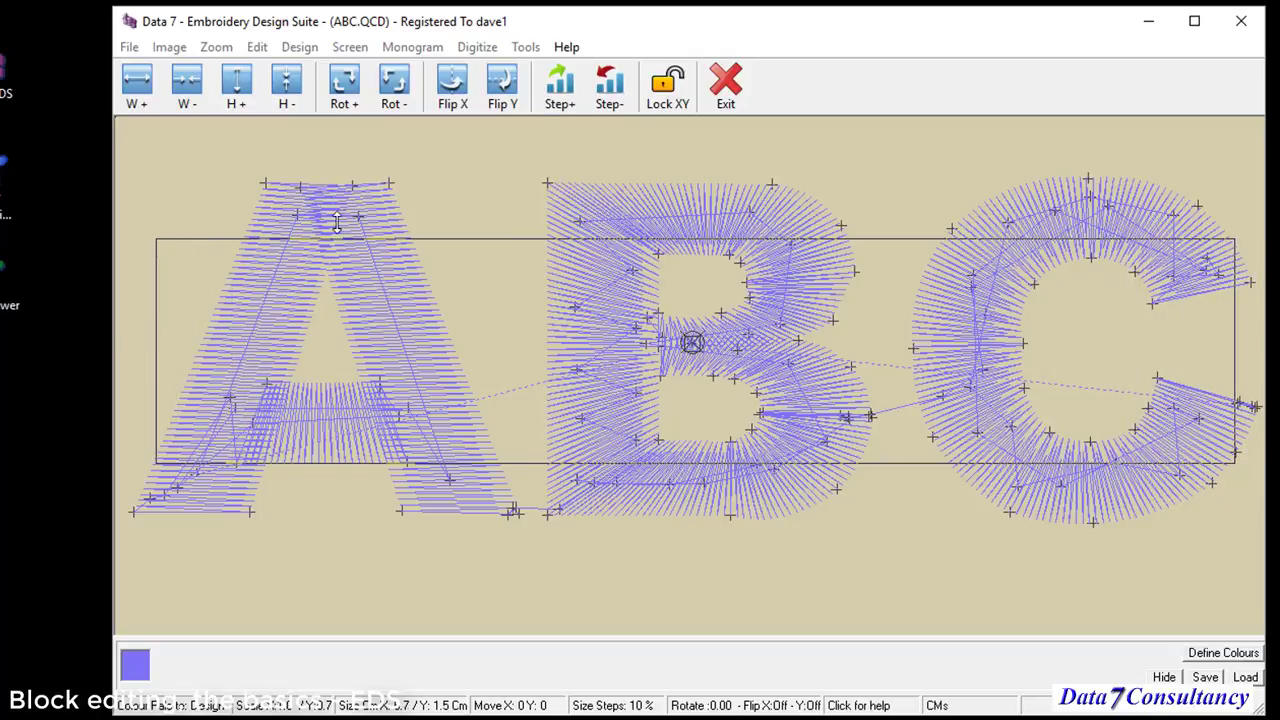
{"action": "left_click", "coordinate": [727, 80]}
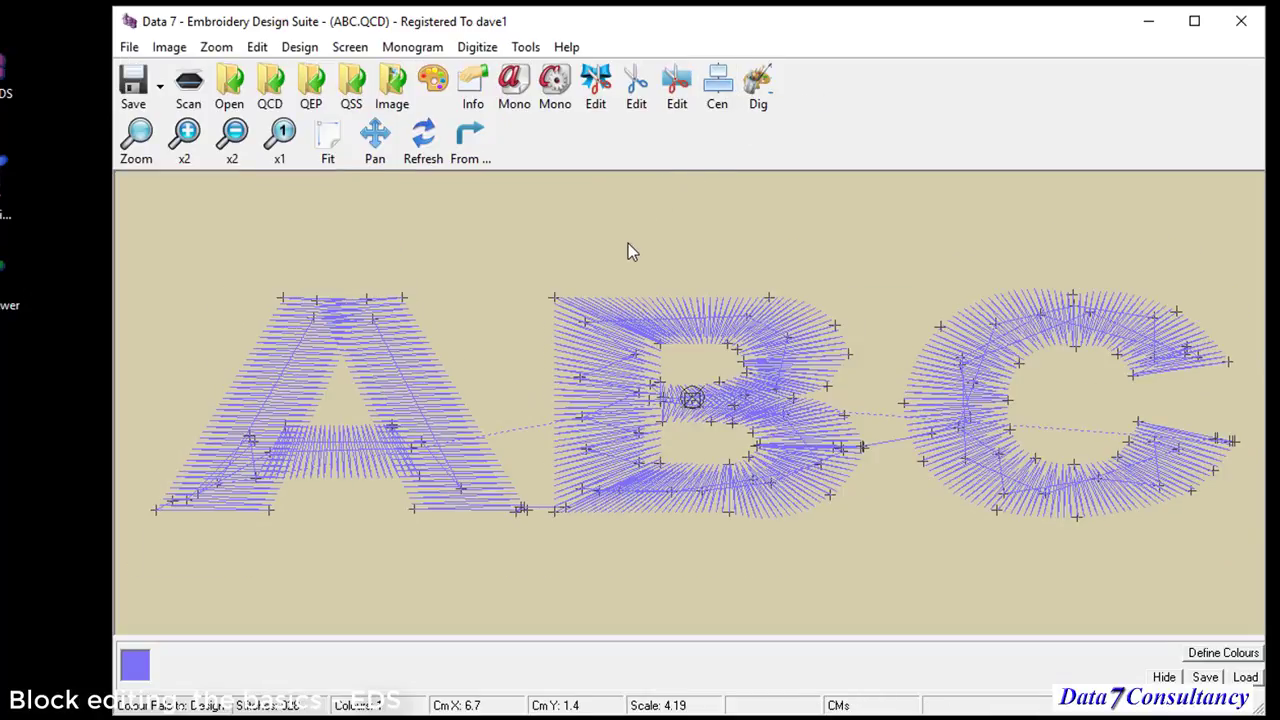
Step: Block edit the ABC design with Lock XY on to resize it to about 5.3 × 1.7 cm, unlock the proportions and apply it
{"action": "left_click", "coordinate": [594, 416]}
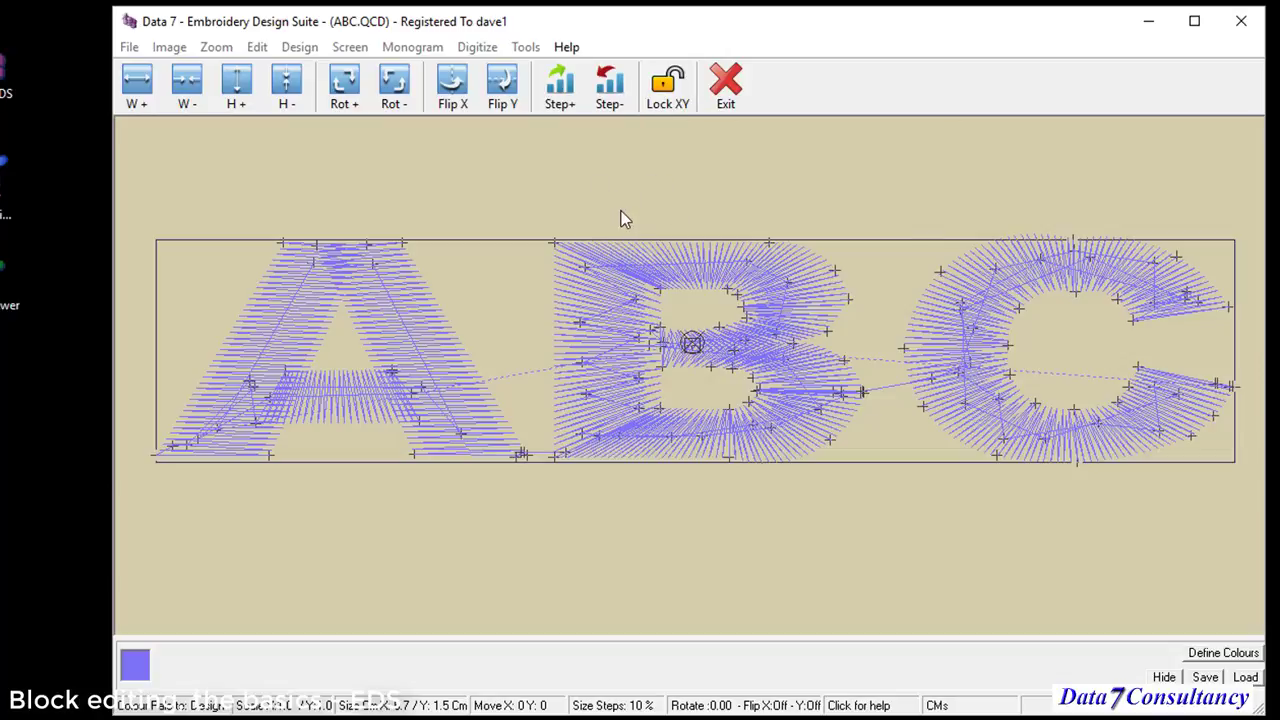
{"action": "left_click", "coordinate": [666, 100]}
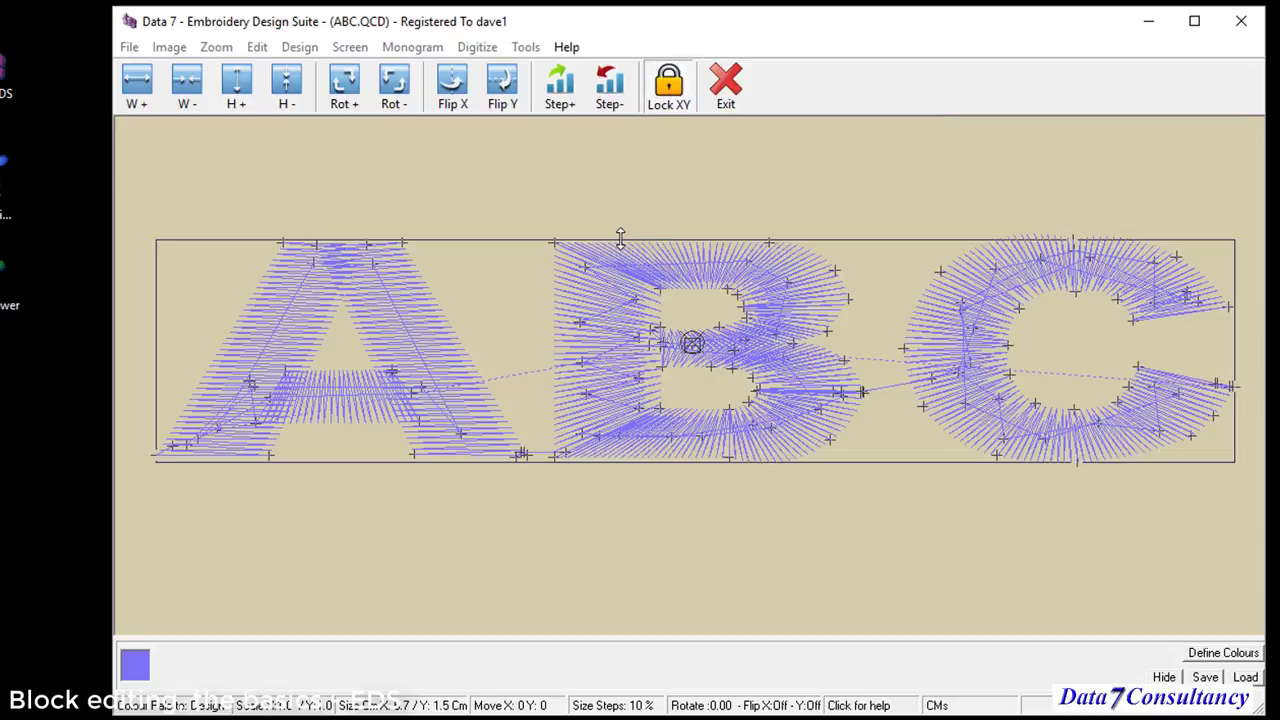
{"action": "mouse_move", "coordinate": [620, 237]}
{"action": "left_mouse_down"}
{"action": "mouse_move", "coordinate": [623, 209]}
{"action": "mouse_move", "coordinate": [610, 285]}
{"action": "mouse_move", "coordinate": [619, 217]}
{"action": "left_mouse_up"}
{"action": "left_click", "coordinate": [670, 92]}
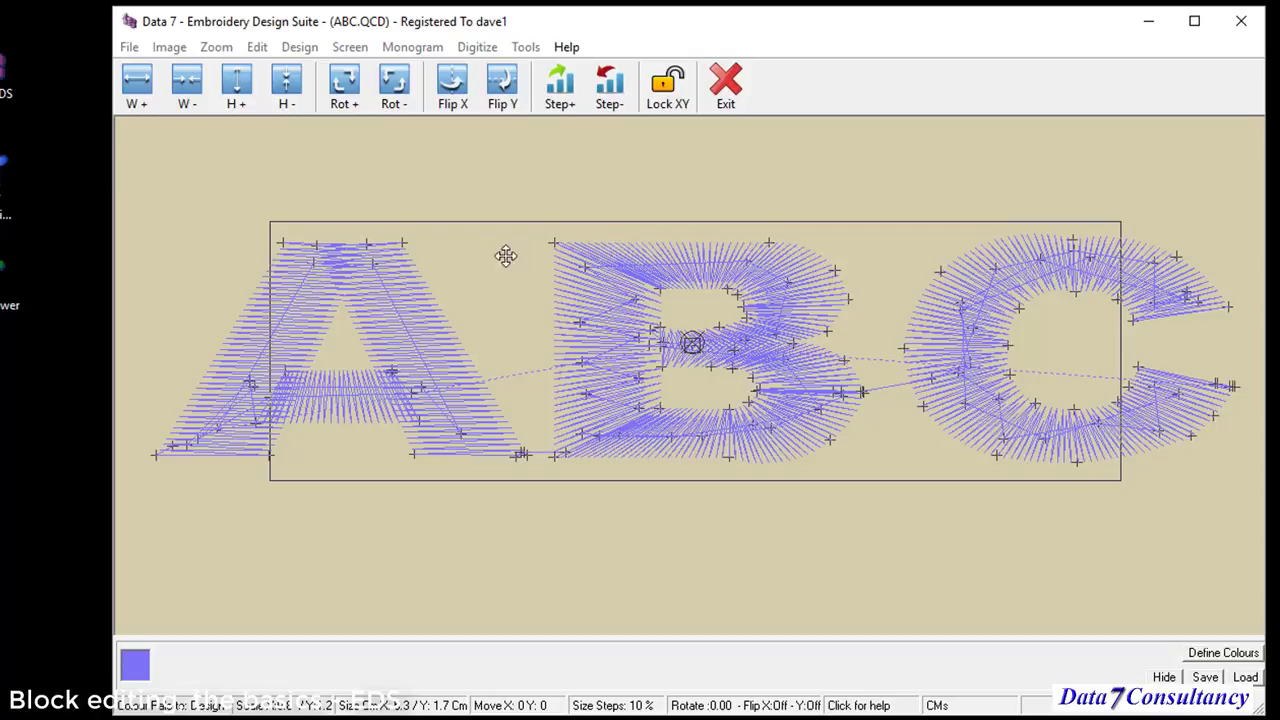
{"action": "left_click", "coordinate": [727, 88]}
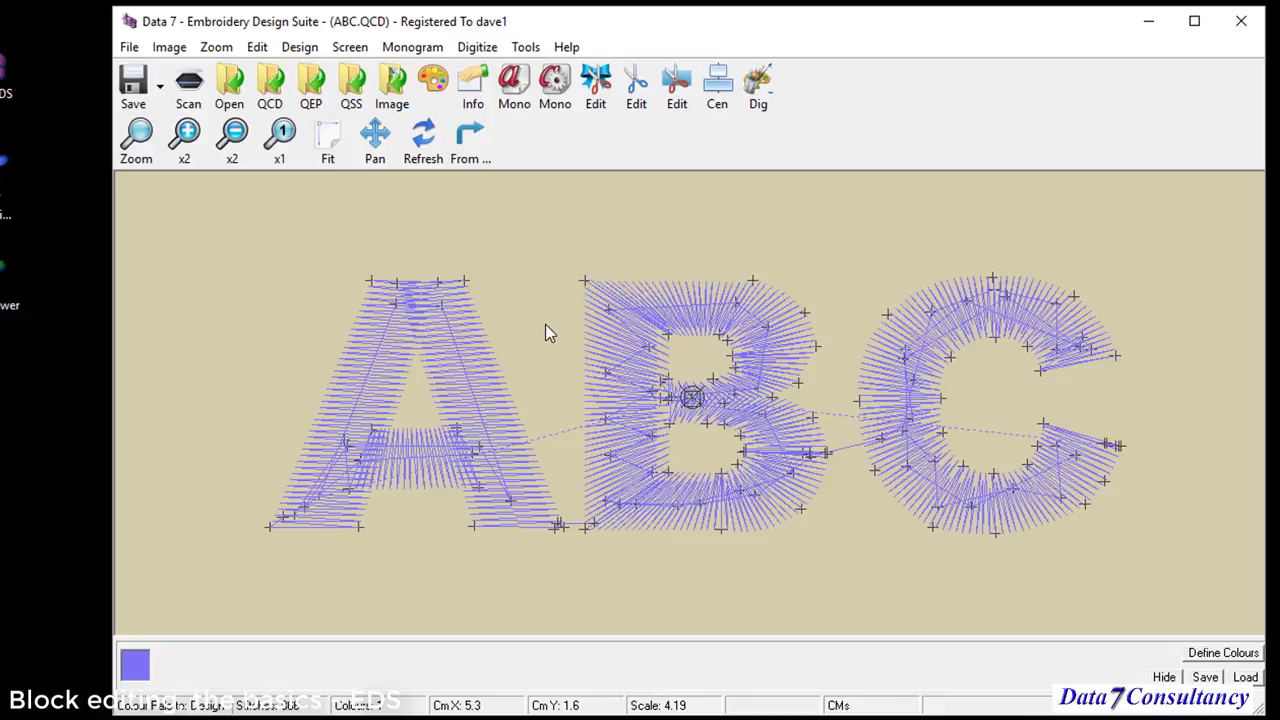
Step: Block edit the ABC design to mirror it with Flip X and apply the change
{"action": "left_click", "coordinate": [585, 326]}
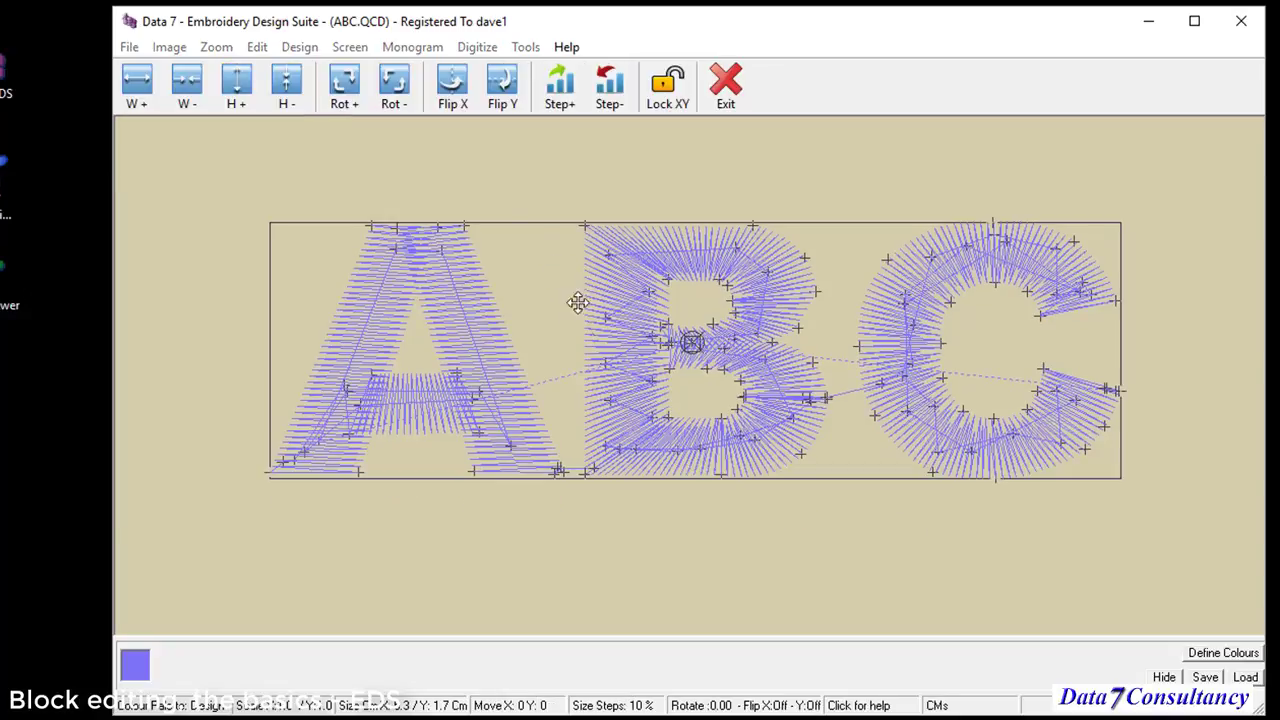
{"action": "left_click", "coordinate": [452, 90]}
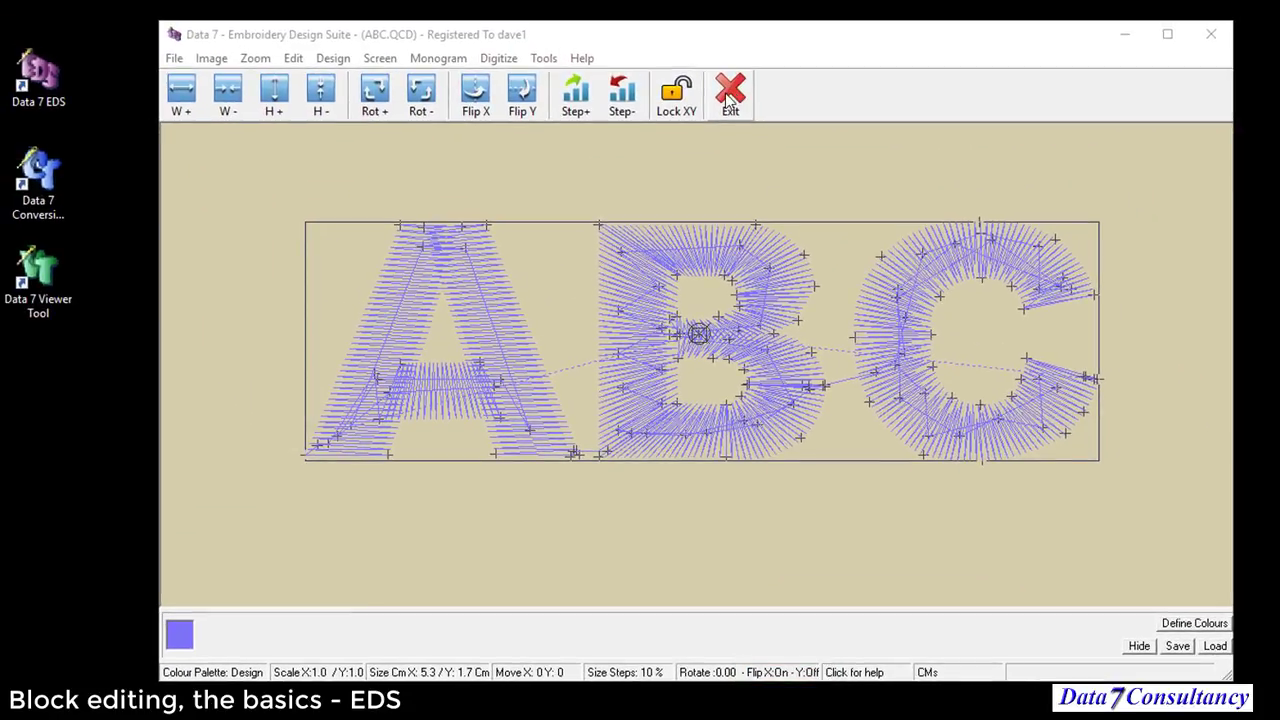
{"action": "left_click", "coordinate": [730, 95]}
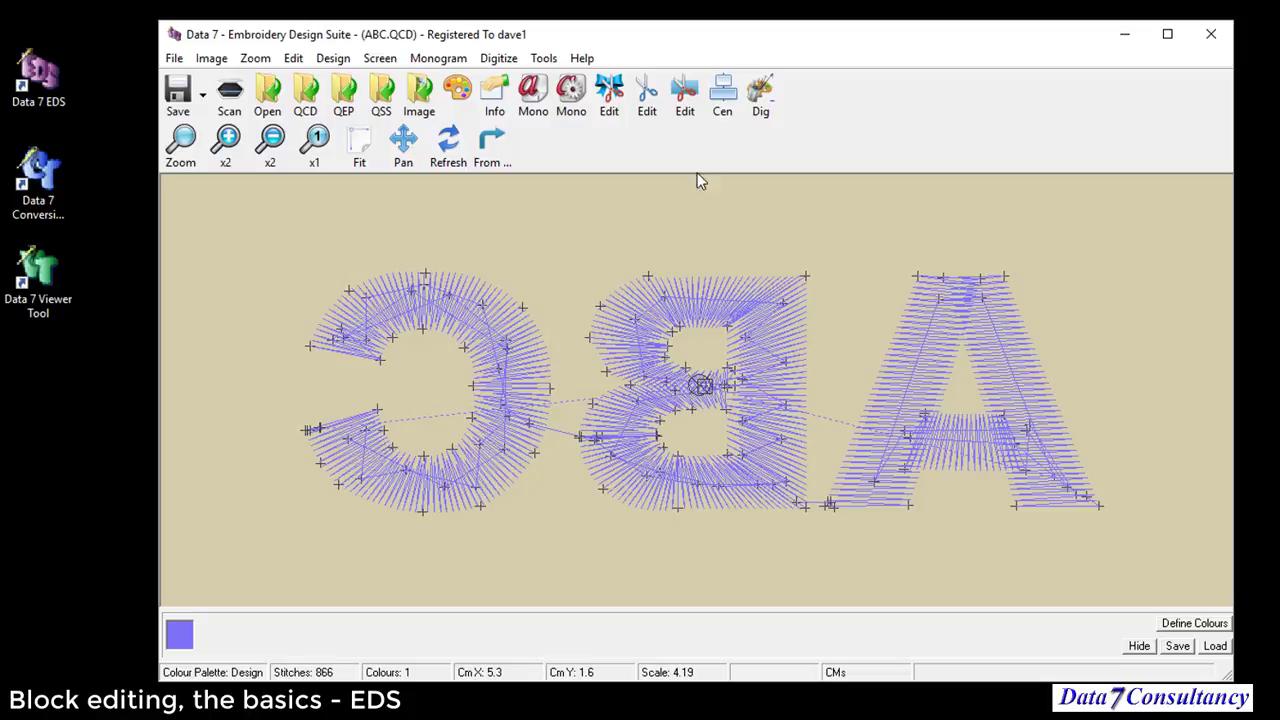
Step: Block edit the mirrored ABC design to turn it upside down with Flip Y and apply the change
{"action": "left_click", "coordinate": [671, 310]}
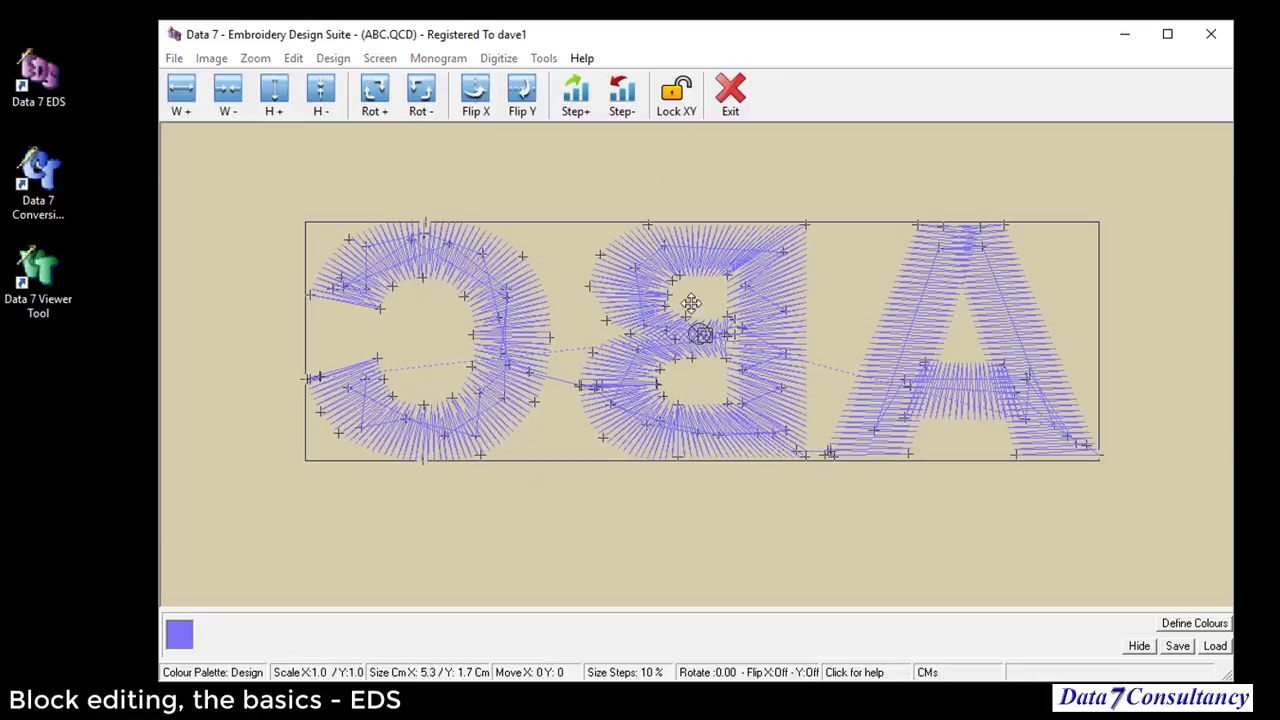
{"action": "left_click", "coordinate": [522, 98]}
{"action": "left_click", "coordinate": [731, 98]}
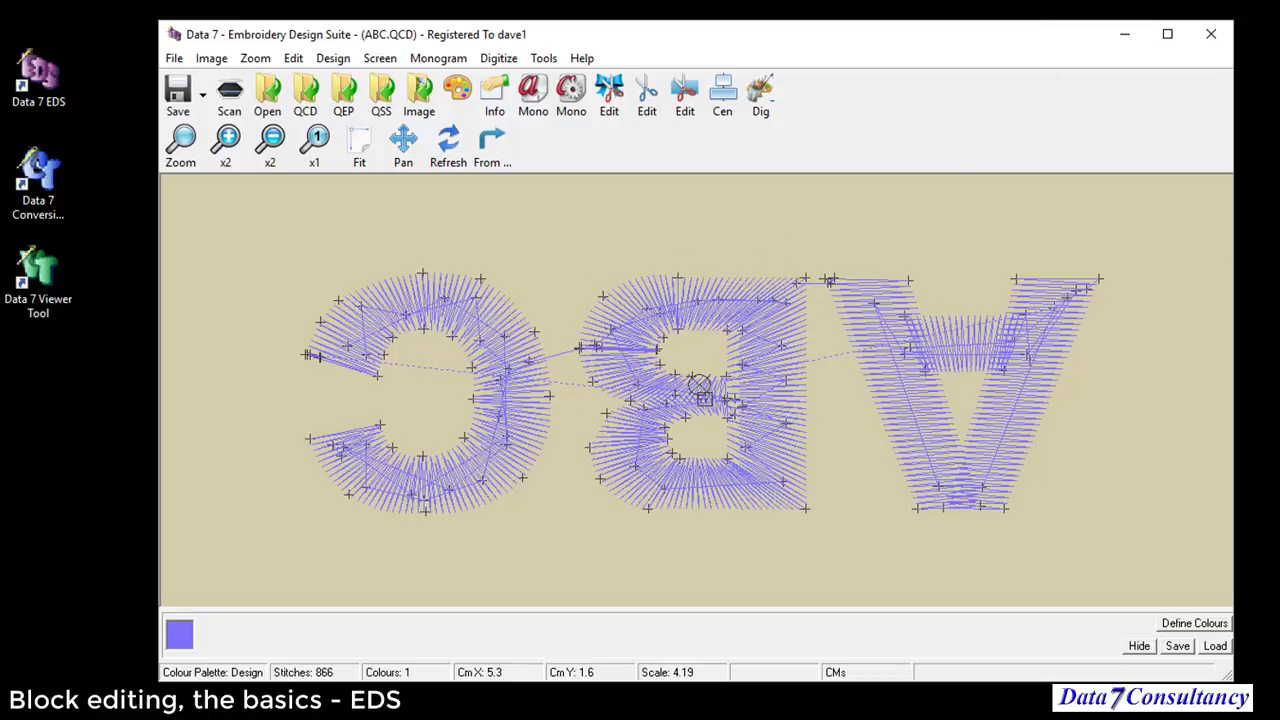
Step: Restore the ABC design's original orientation by block editing it with both Flip X and Flip Y
{"action": "left_click", "coordinate": [714, 286]}
{"action": "left_click", "coordinate": [476, 95]}
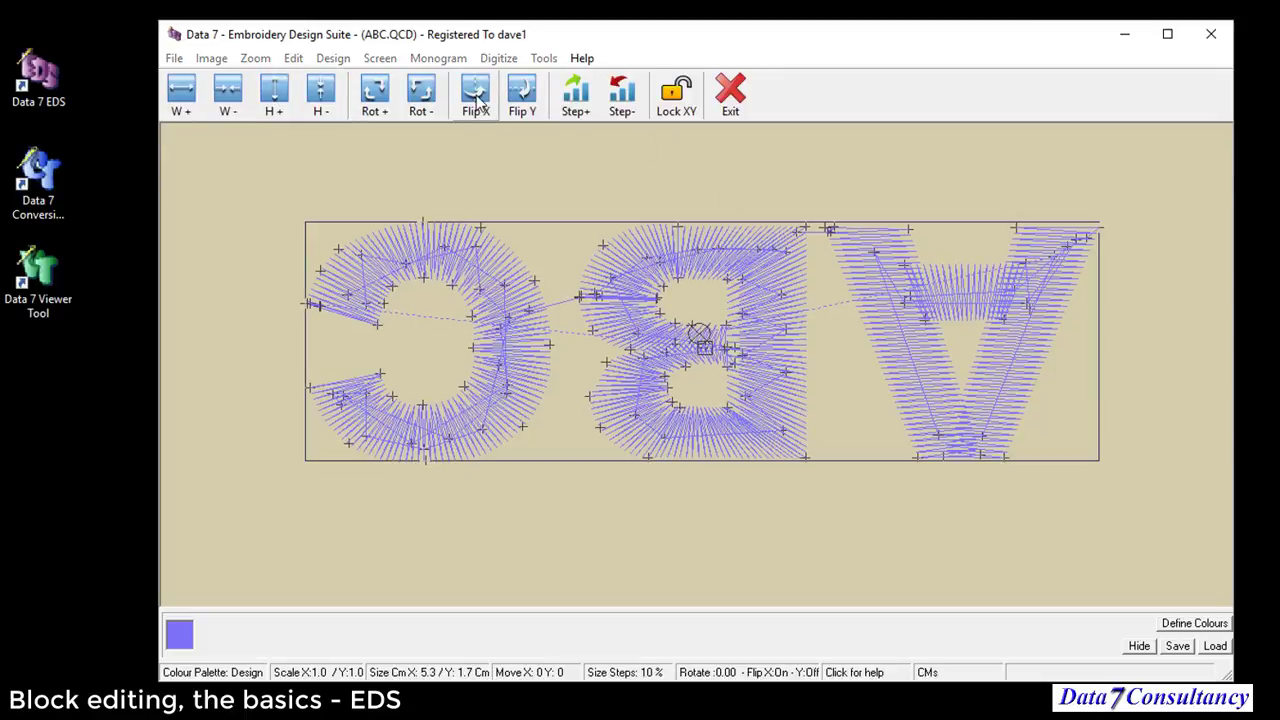
{"action": "left_click", "coordinate": [522, 95]}
{"action": "left_click", "coordinate": [730, 95]}
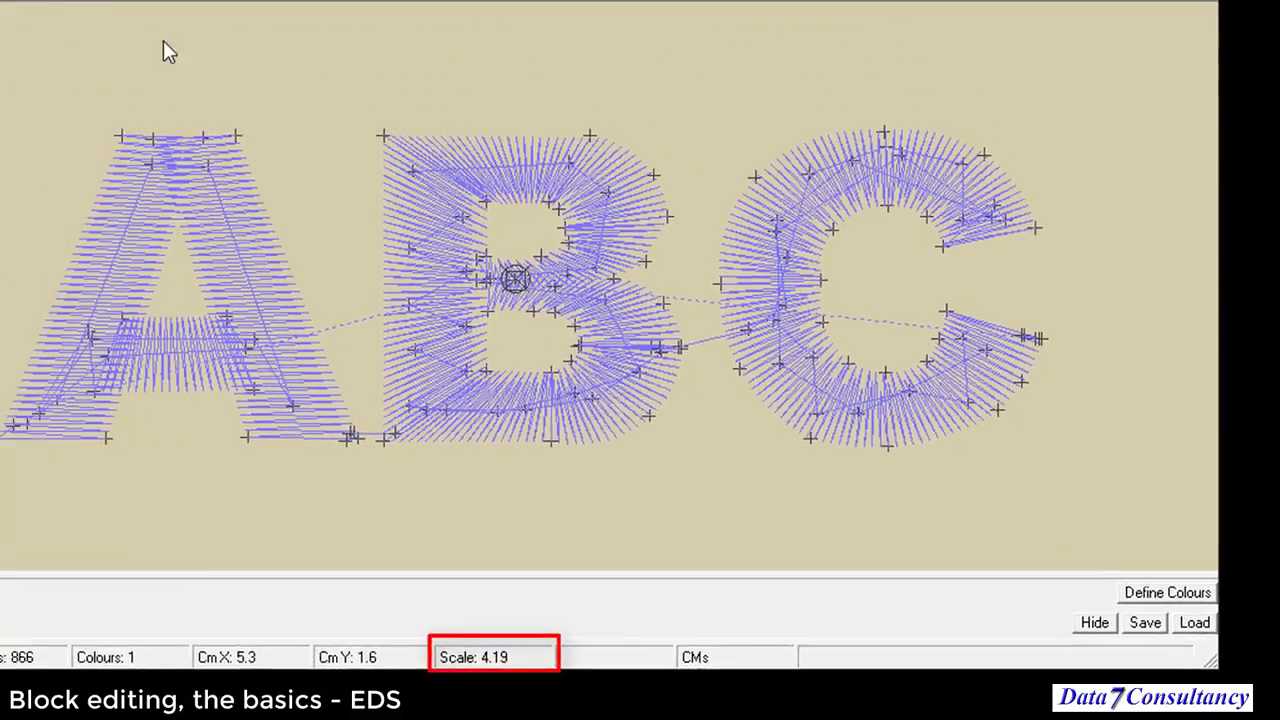
Step: Compare the design at actual size and fitted to the window, and check the default column density in the design preferences without saving
{"action": "left_click", "coordinate": [294, 128]}
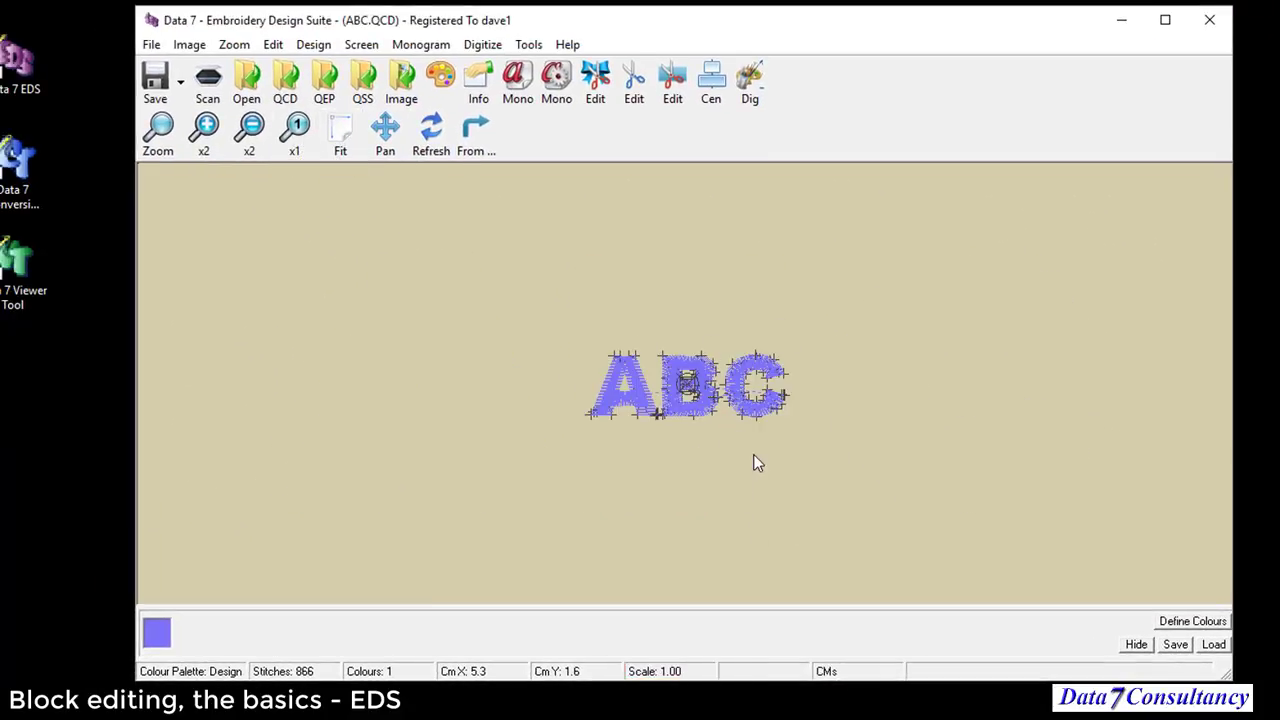
{"action": "left_click", "coordinate": [349, 139]}
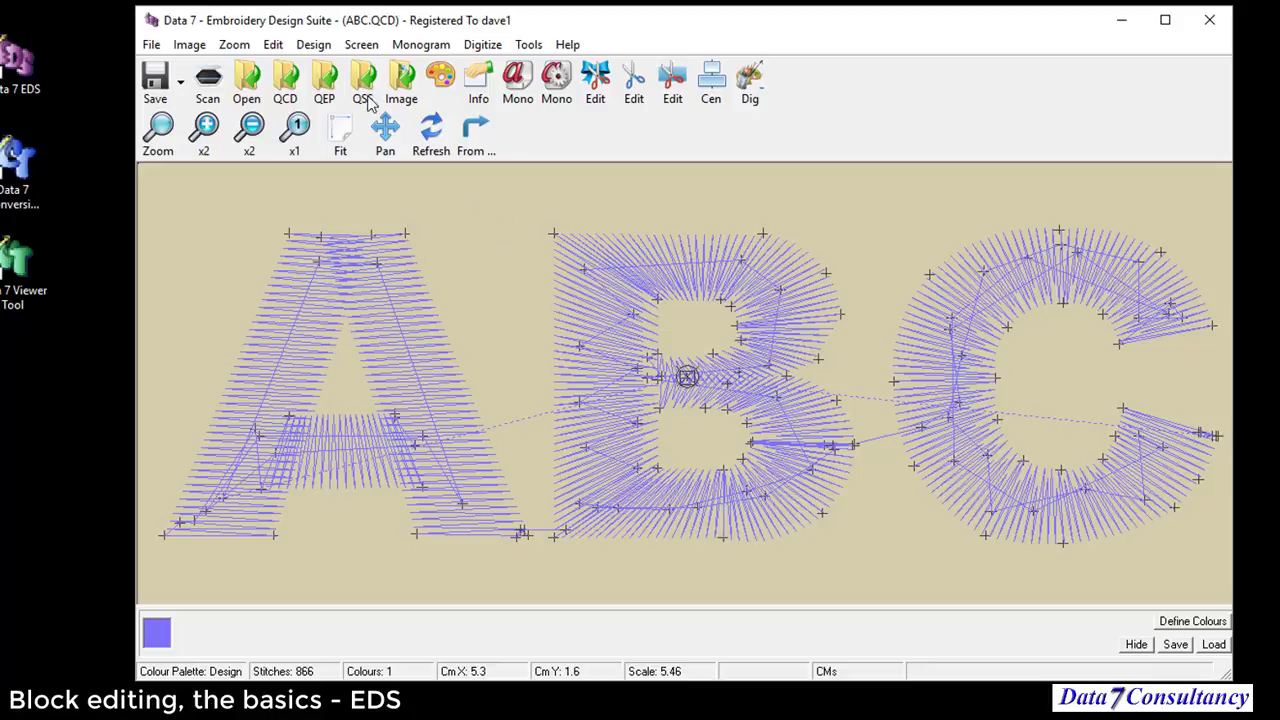
{"action": "left_click", "coordinate": [313, 44]}
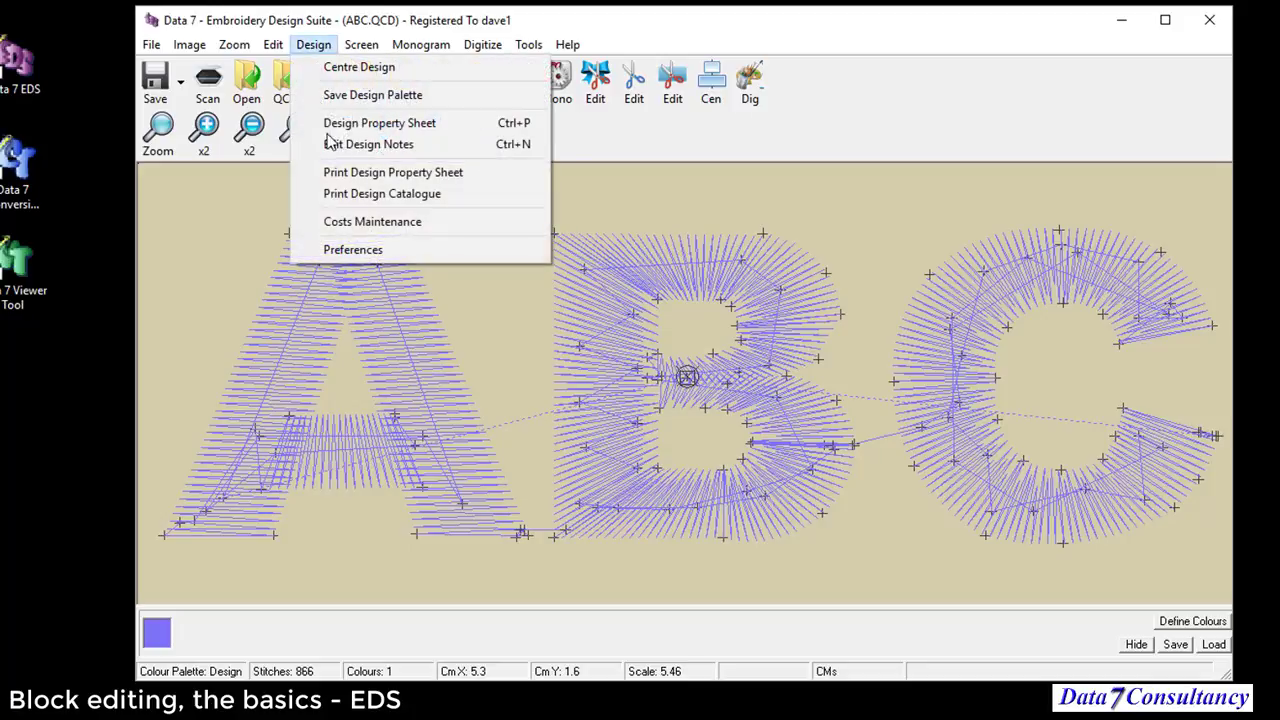
{"action": "left_click", "coordinate": [370, 250]}
{"action": "double_click", "coordinate": [546, 224]}
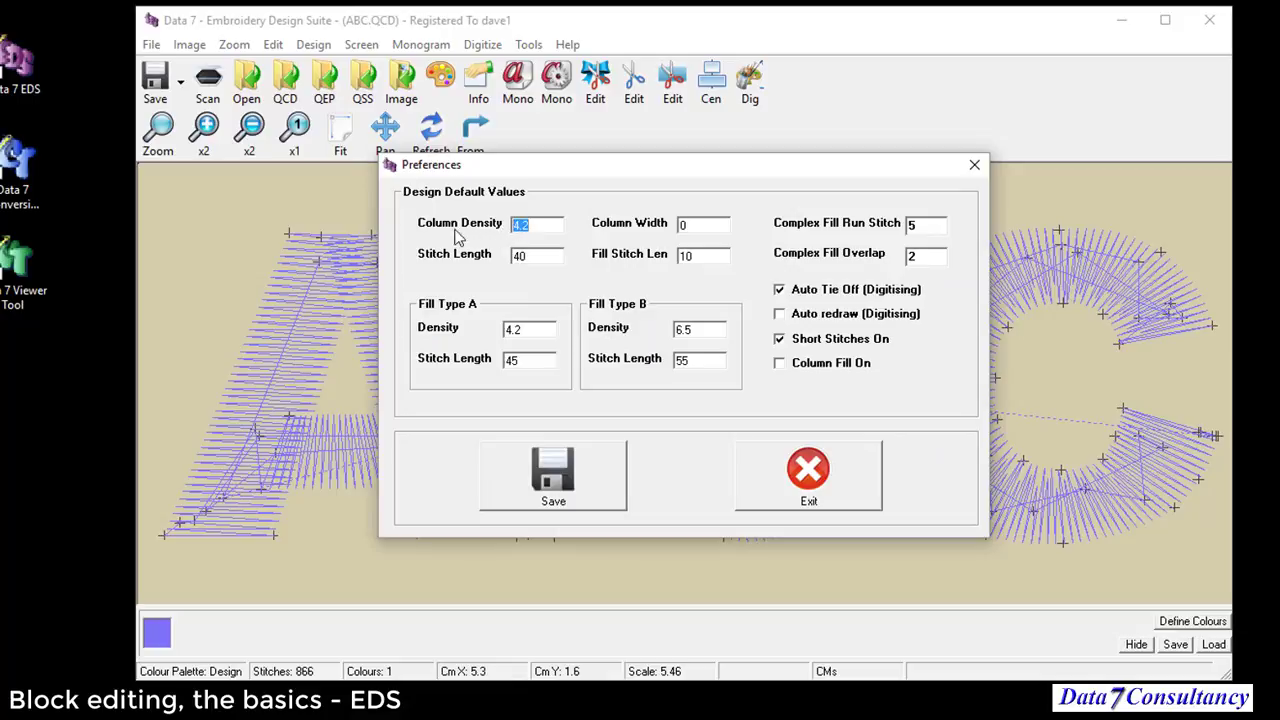
{"action": "left_click", "coordinate": [810, 497]}
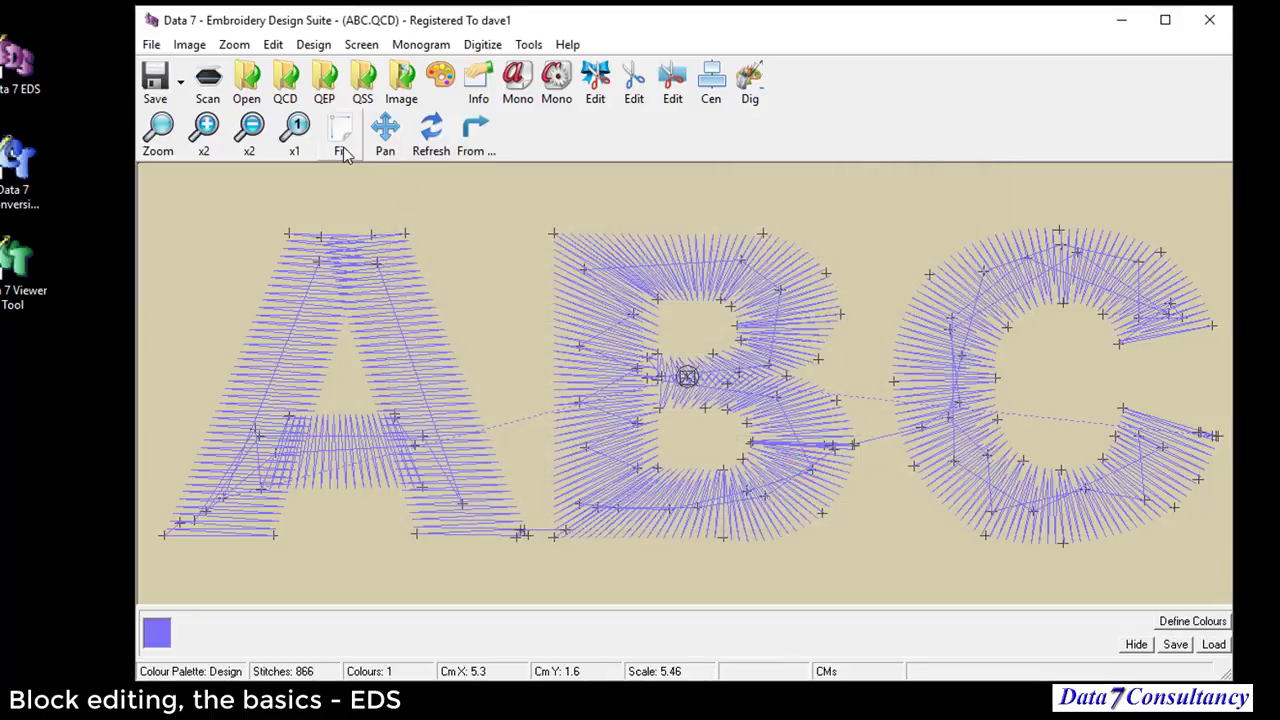
Step: Block edit the ABC design with Lock XY on, enlarging it to scale 2.0, about 10.4 × 3.3 cm, and apply it
{"action": "left_click", "coordinate": [294, 130]}
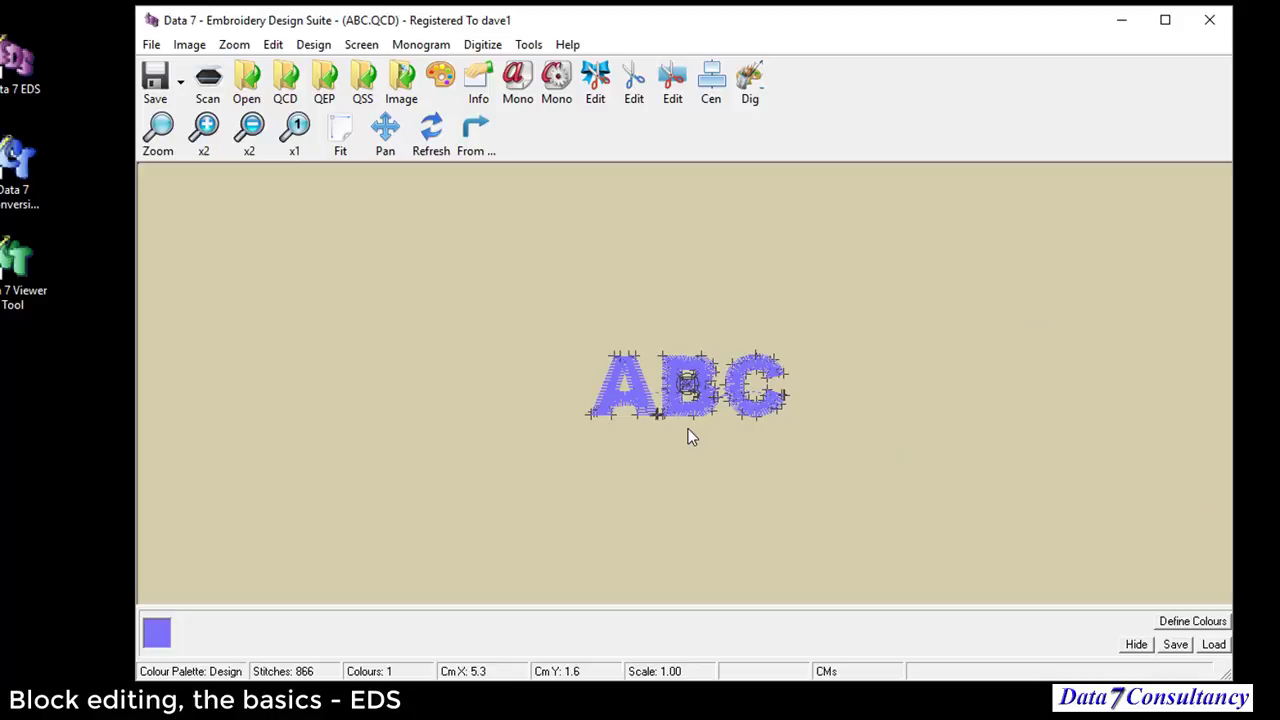
{"action": "left_click", "coordinate": [727, 385]}
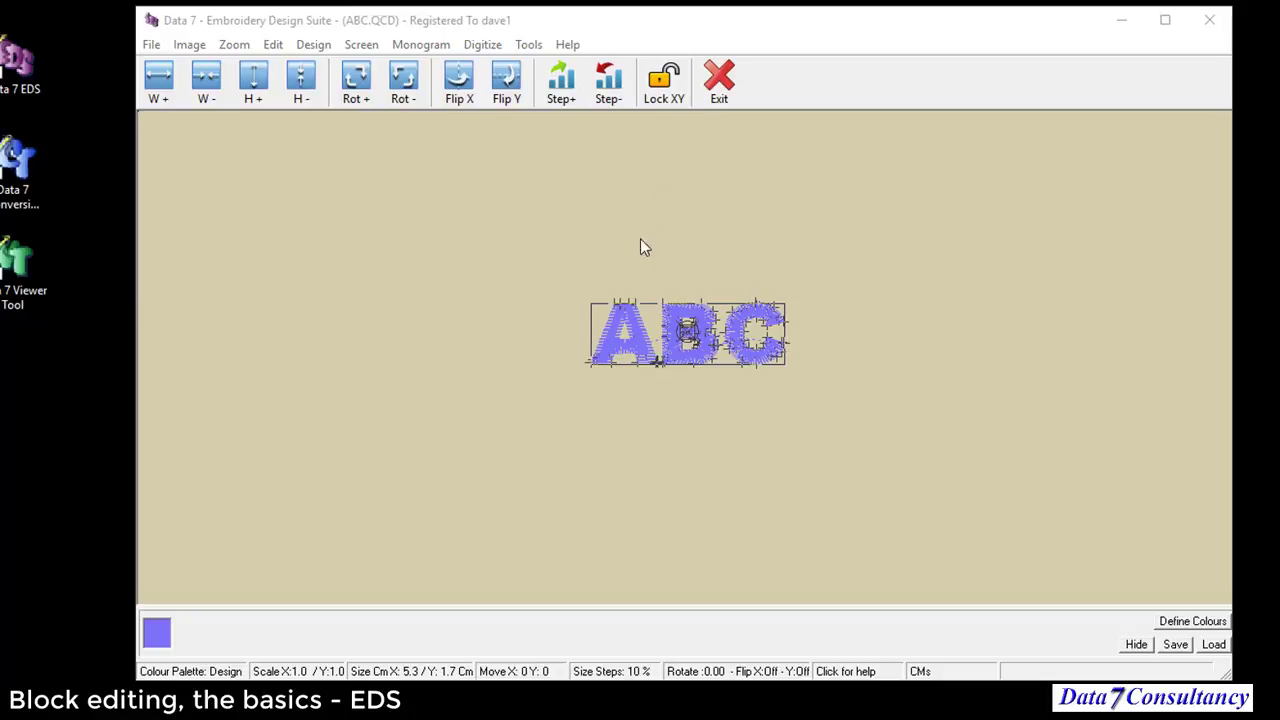
{"action": "left_click", "coordinate": [668, 88]}
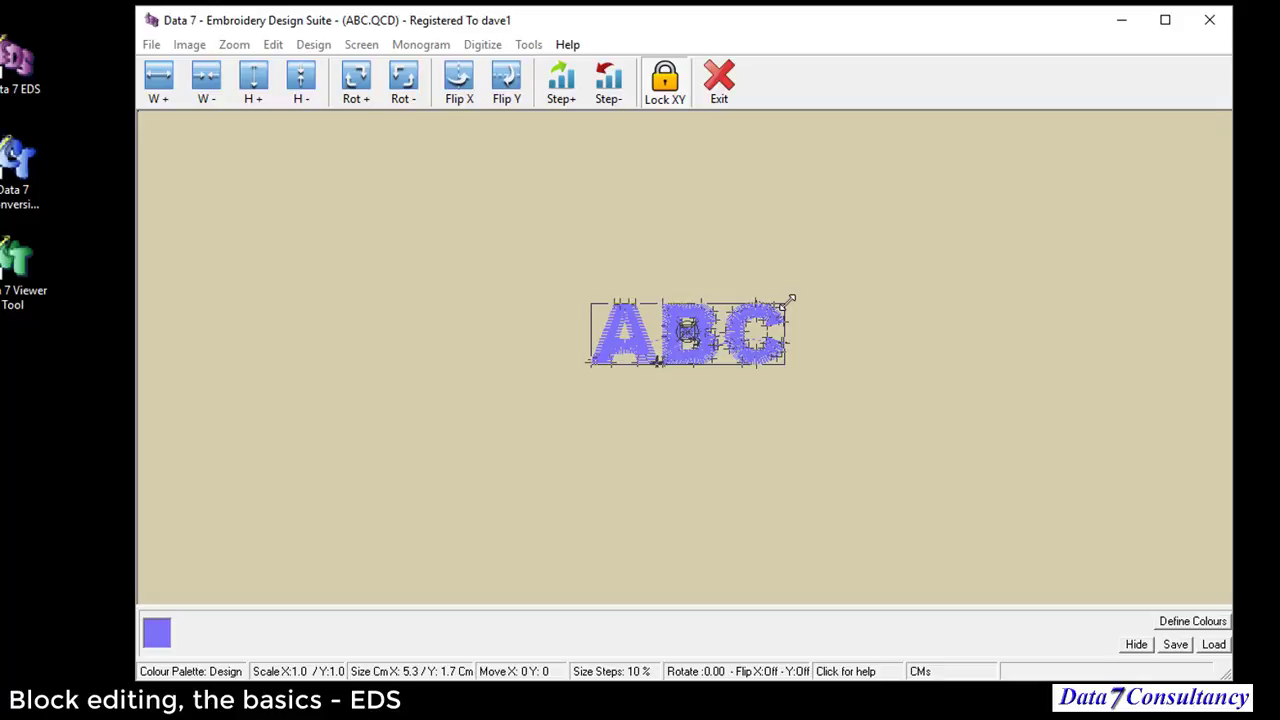
{"action": "left_click_drag", "start_coordinate": [790, 299], "coordinate": [881, 251]}
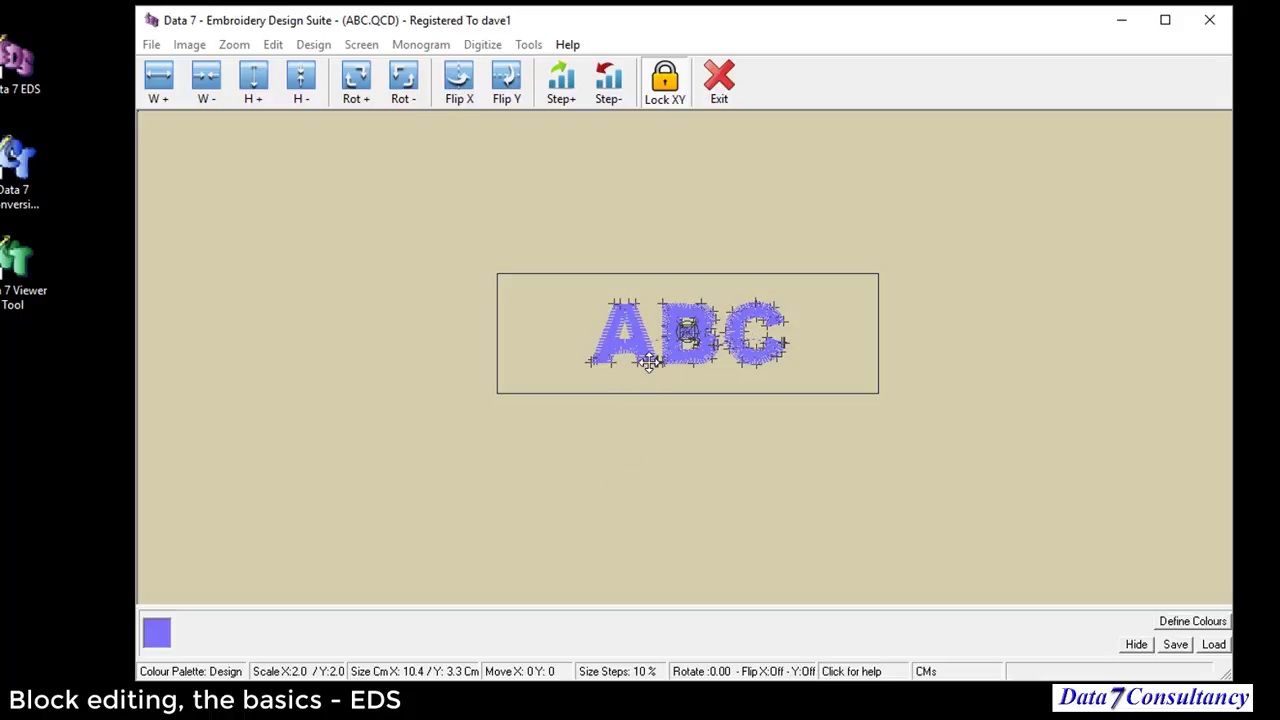
{"action": "left_click", "coordinate": [719, 88]}
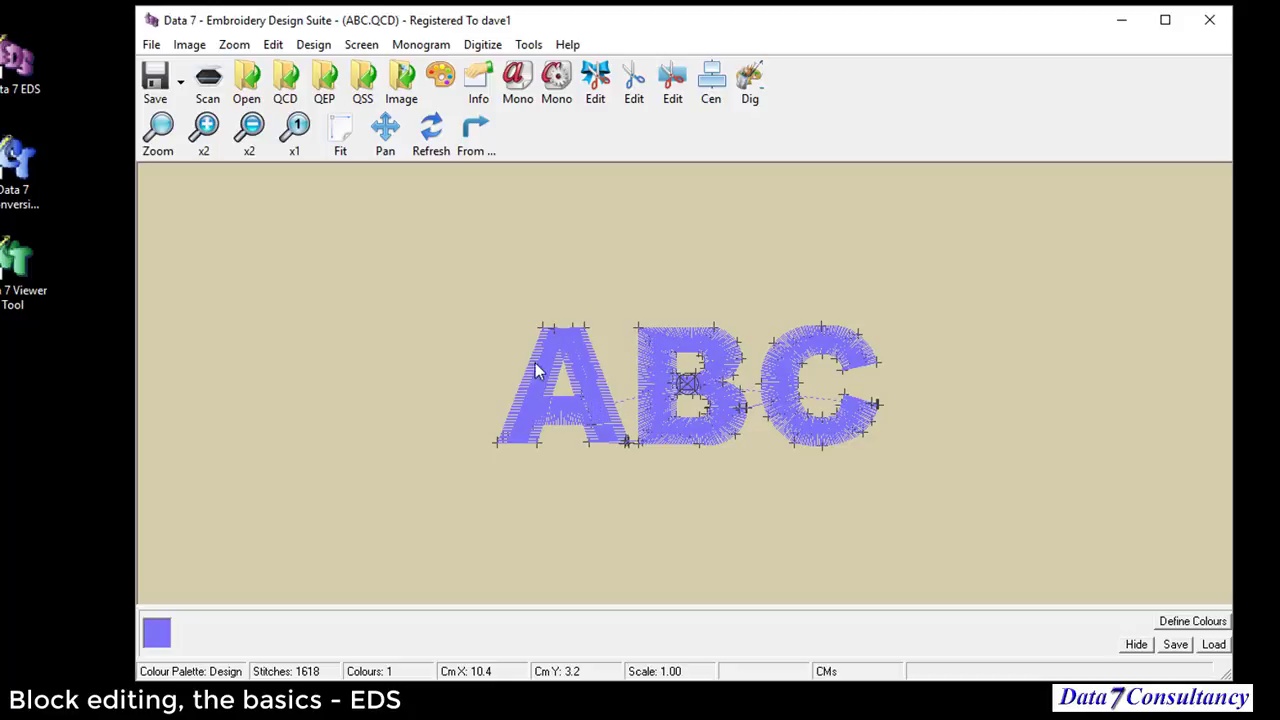
Step: Block edit the enlarged ABC design with proportions locked, shrinking it to scale 0.5, about 5.0 × 1.6 cm, and apply it
{"action": "left_click", "coordinate": [342, 148]}
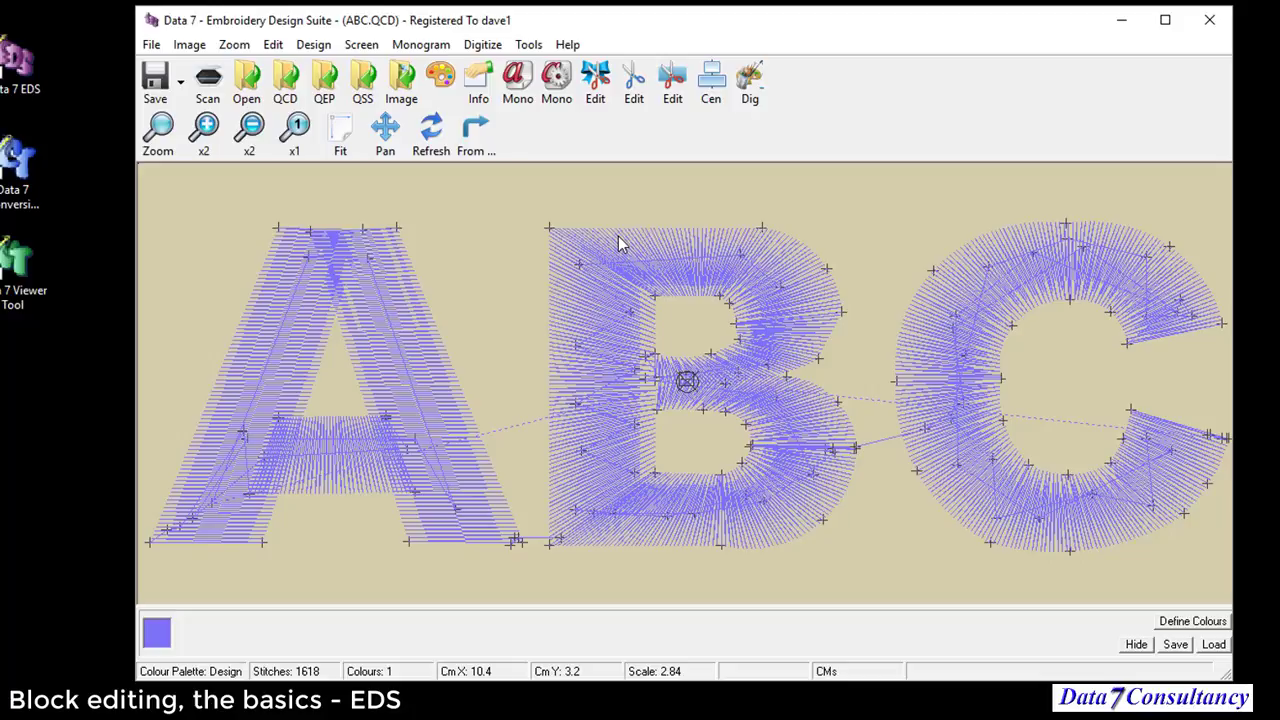
{"action": "left_click", "coordinate": [654, 321]}
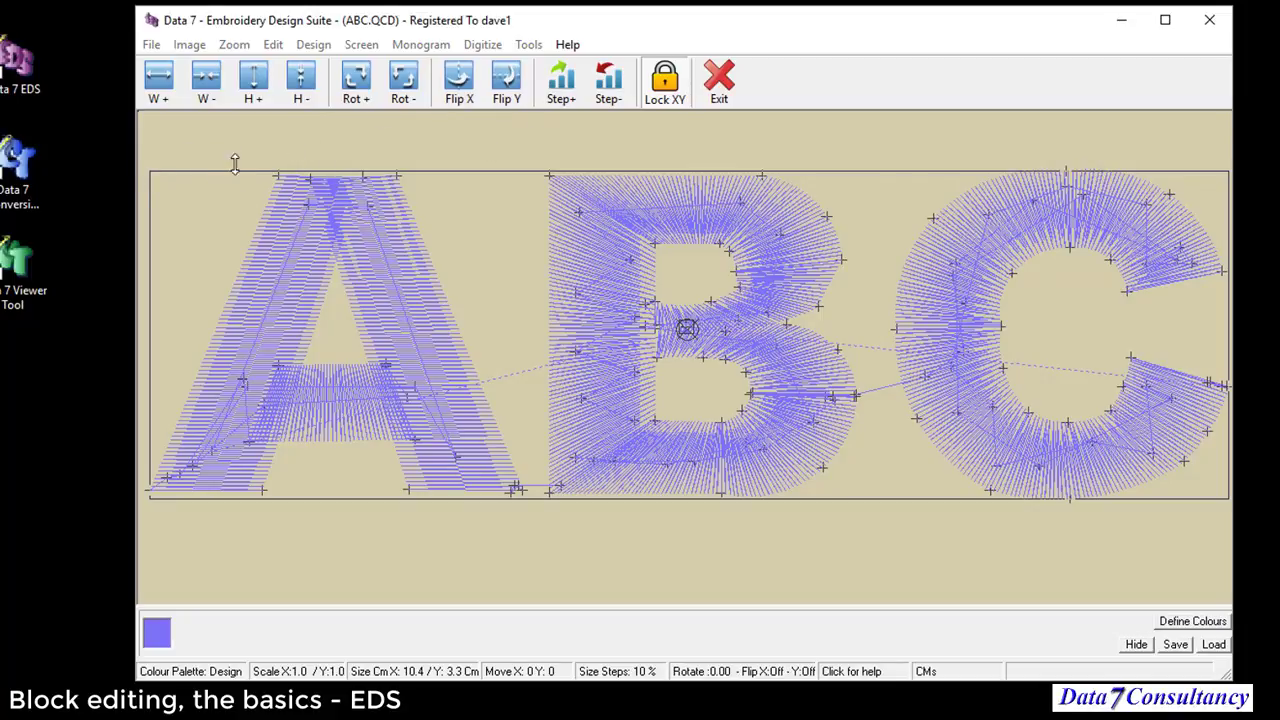
{"action": "left_click_drag", "start_coordinate": [235, 170], "coordinate": [242, 253]}
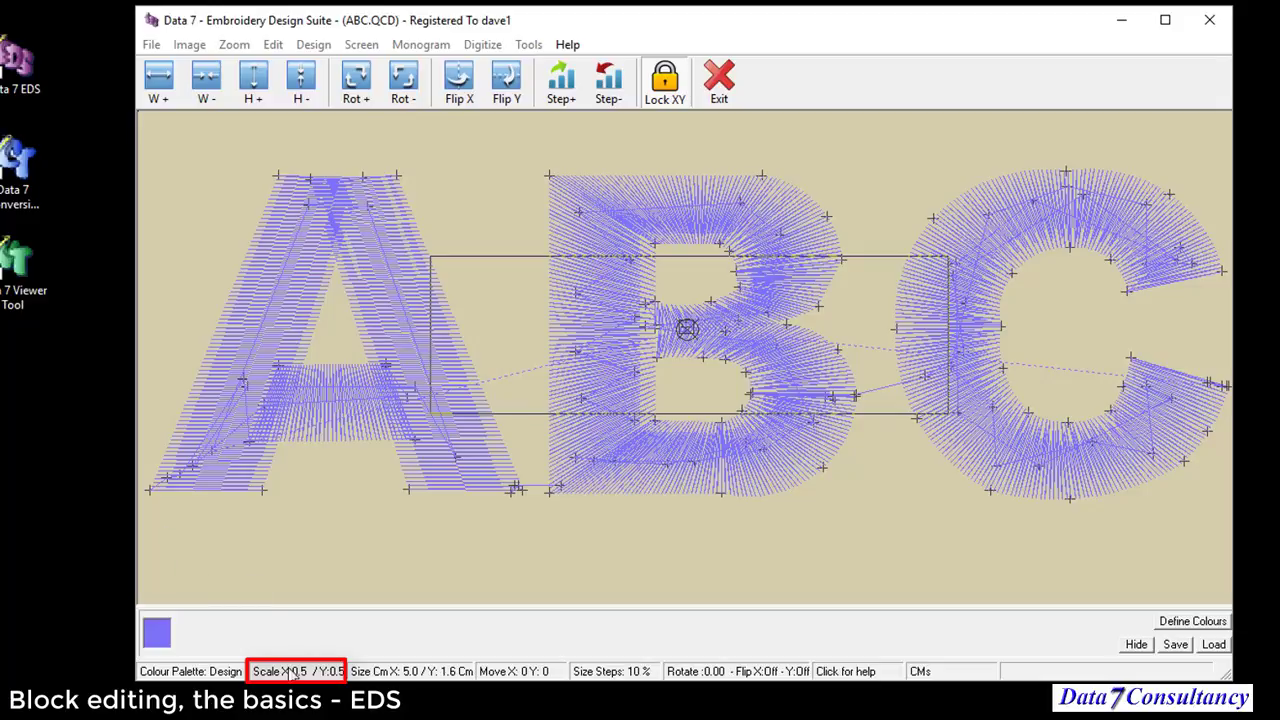
{"action": "left_click", "coordinate": [719, 82]}
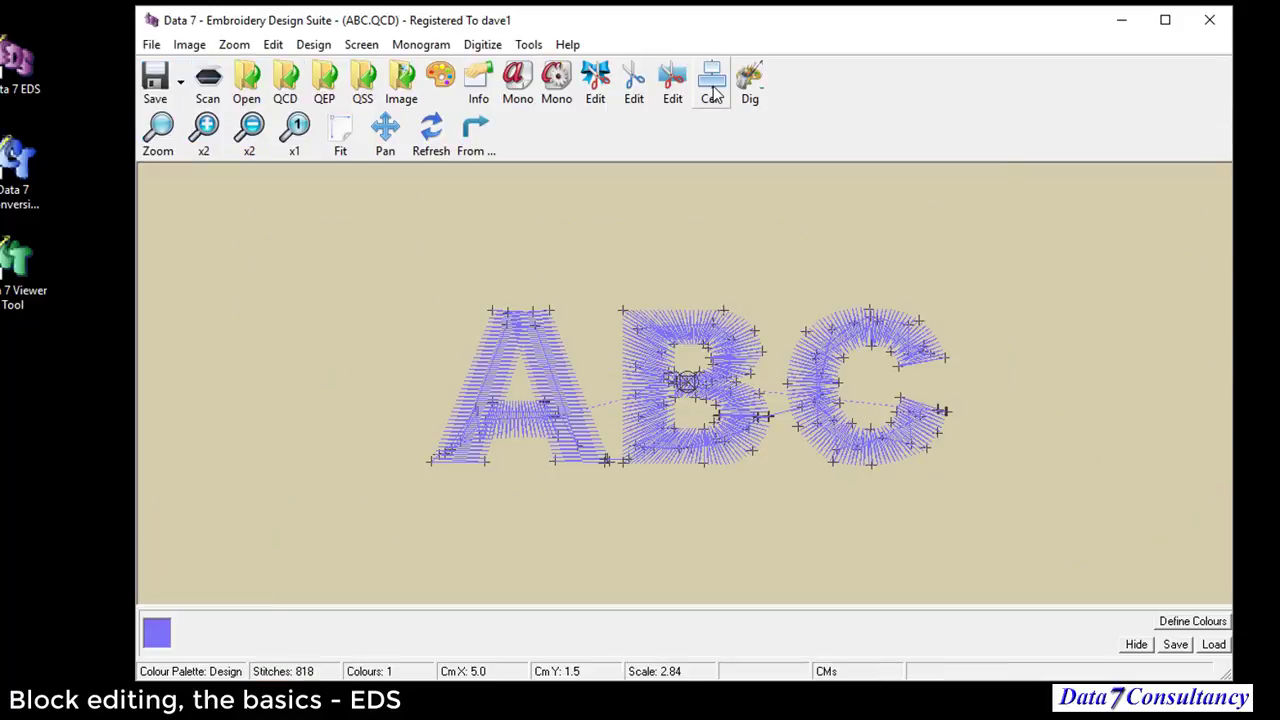
{"action": "left_click", "coordinate": [341, 138]}
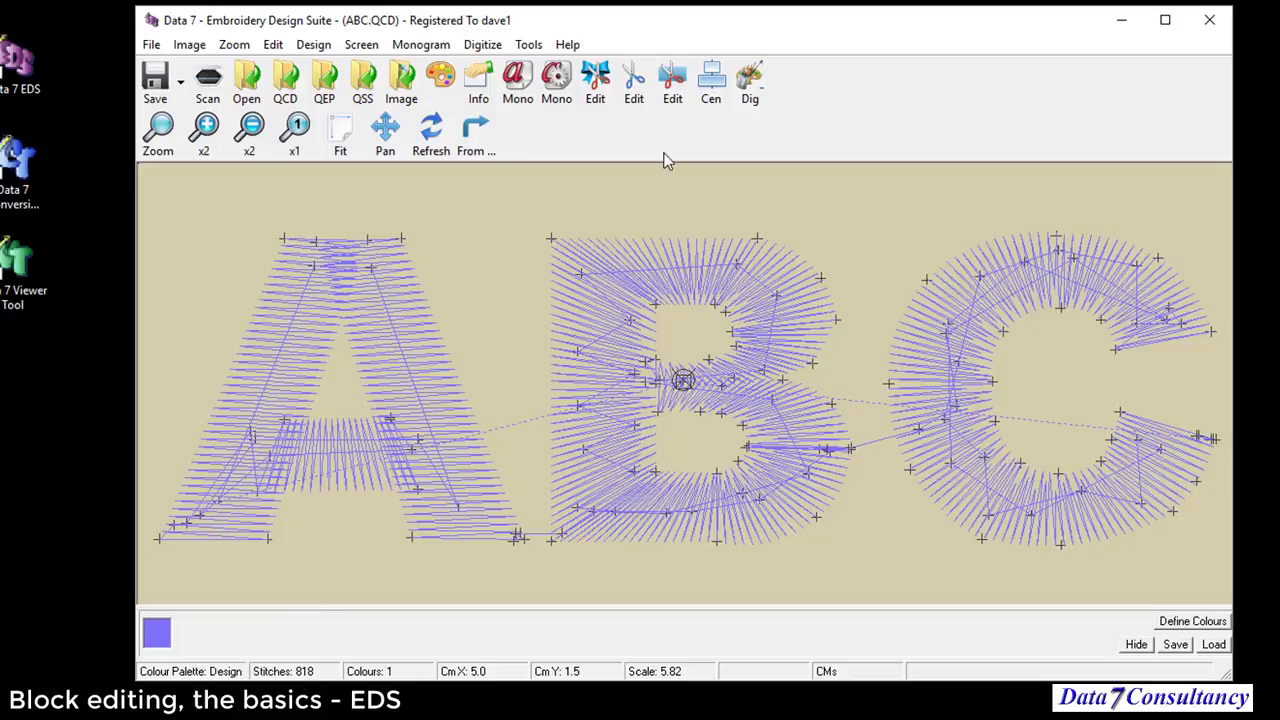
Step: Block edit the ABC design at actual size with proportions locked, enlarging it to scale 2.0, about 9.7 × 3.0 cm, and apply it
{"action": "left_click", "coordinate": [294, 130]}
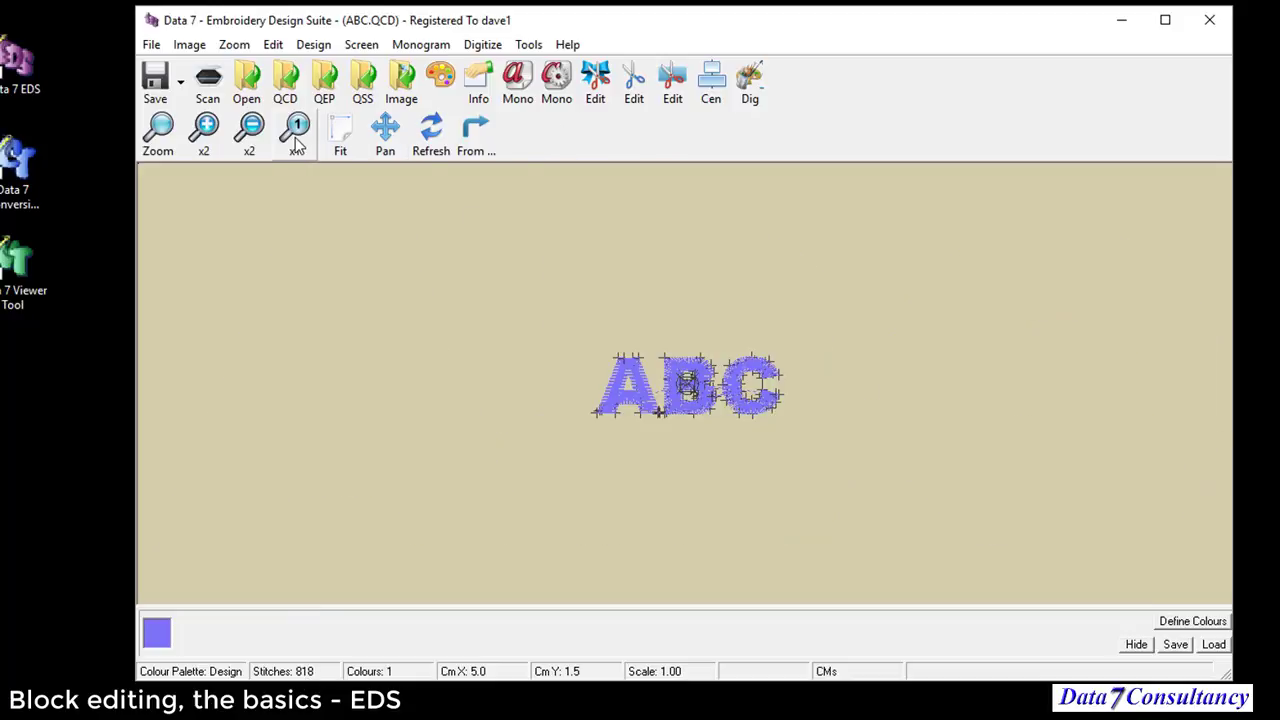
{"action": "left_click", "coordinate": [654, 337]}
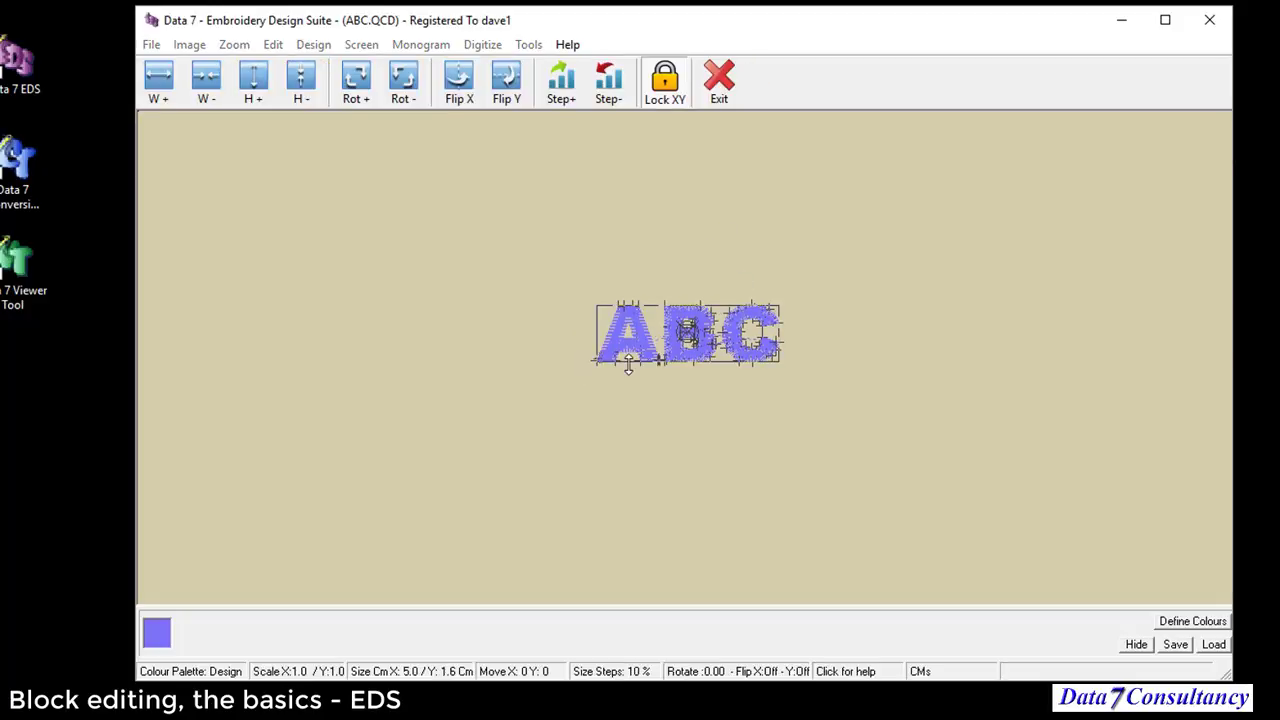
{"action": "left_click_drag", "start_coordinate": [628, 365], "coordinate": [628, 390]}
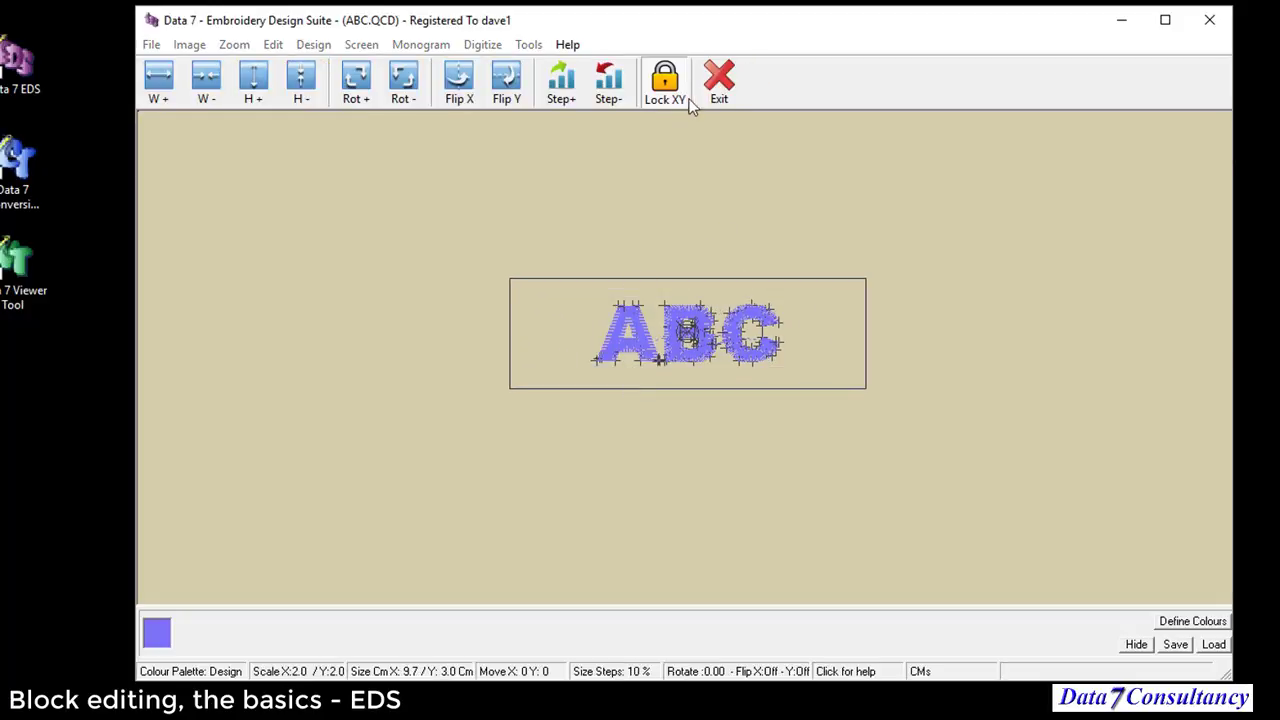
{"action": "left_click", "coordinate": [719, 84]}
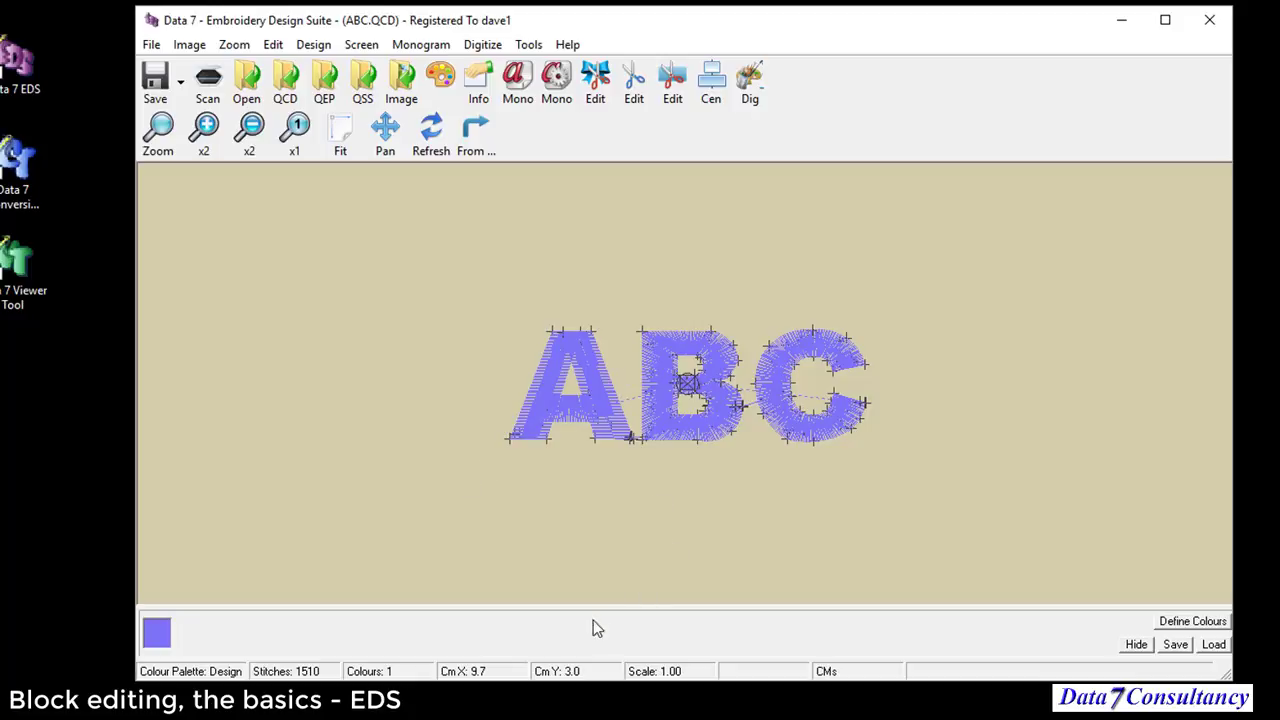
Step: Block edit the ABC design again with proportions locked, enlarging it to scale 2.9, about 27.9 × 8.7 cm, and apply it
{"action": "left_click", "coordinate": [667, 477]}
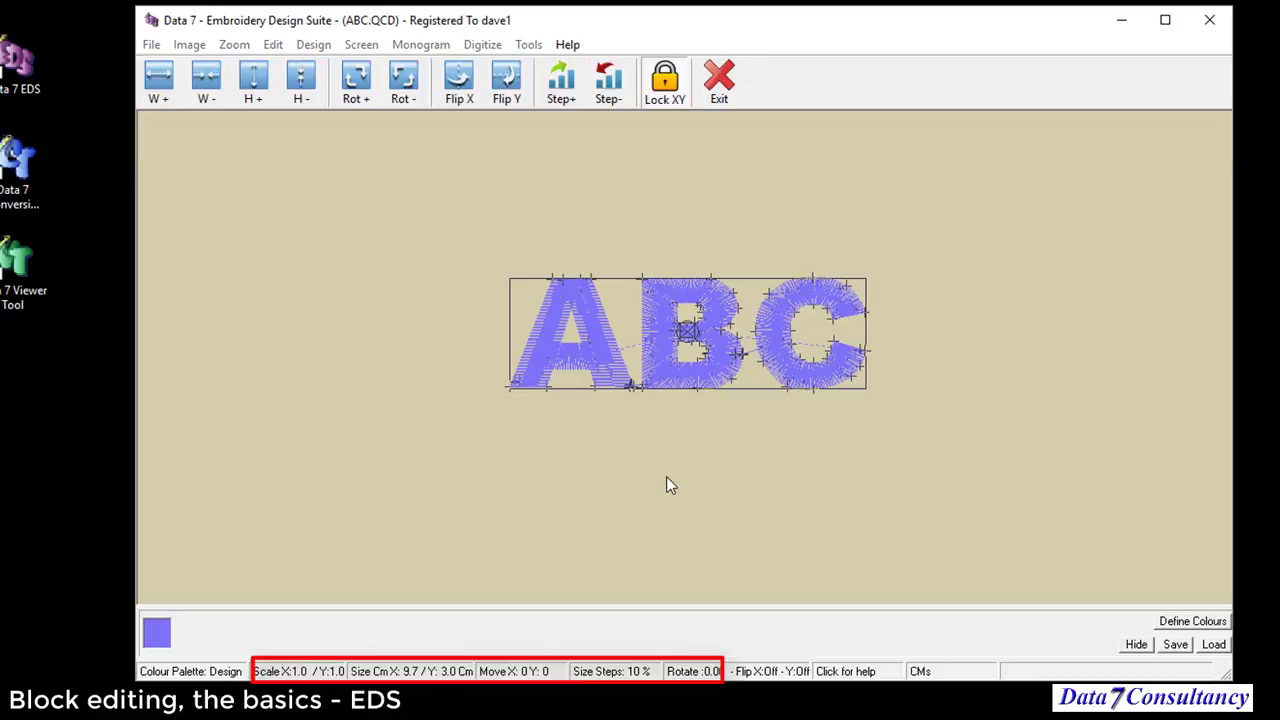
{"action": "left_click_drag", "start_coordinate": [870, 395], "coordinate": [1206, 647]}
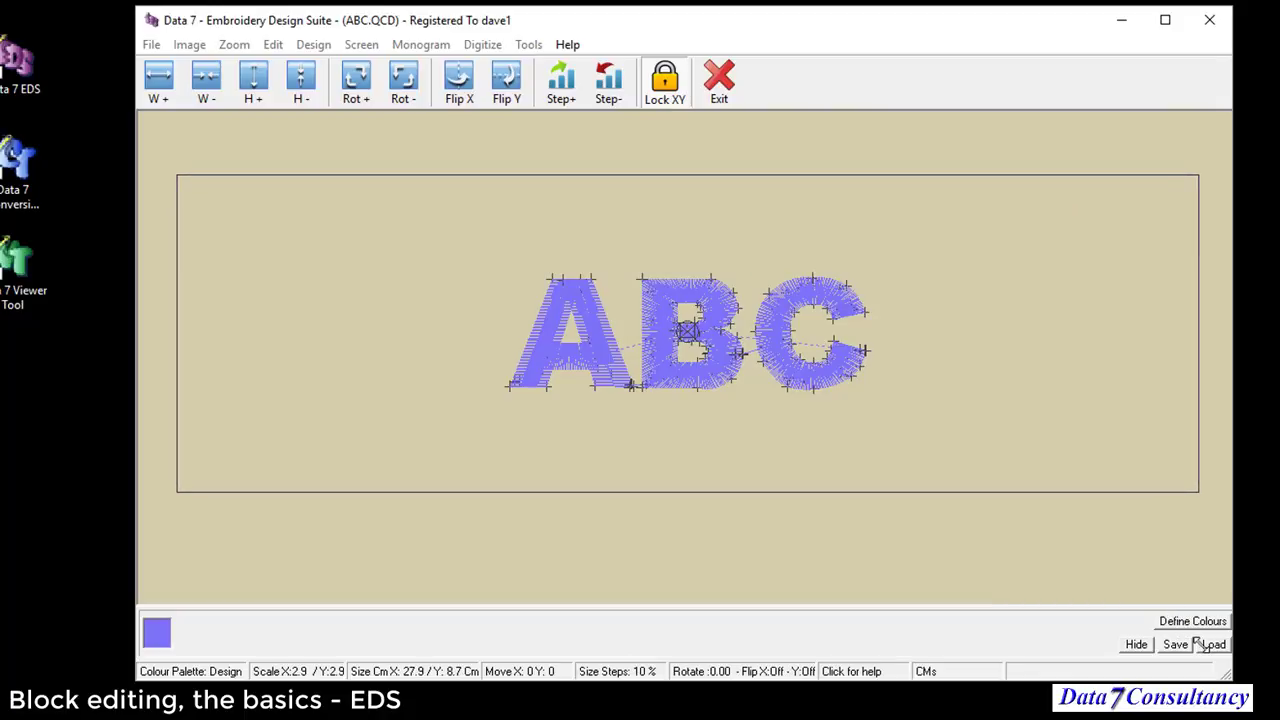
{"action": "left_click", "coordinate": [720, 84]}
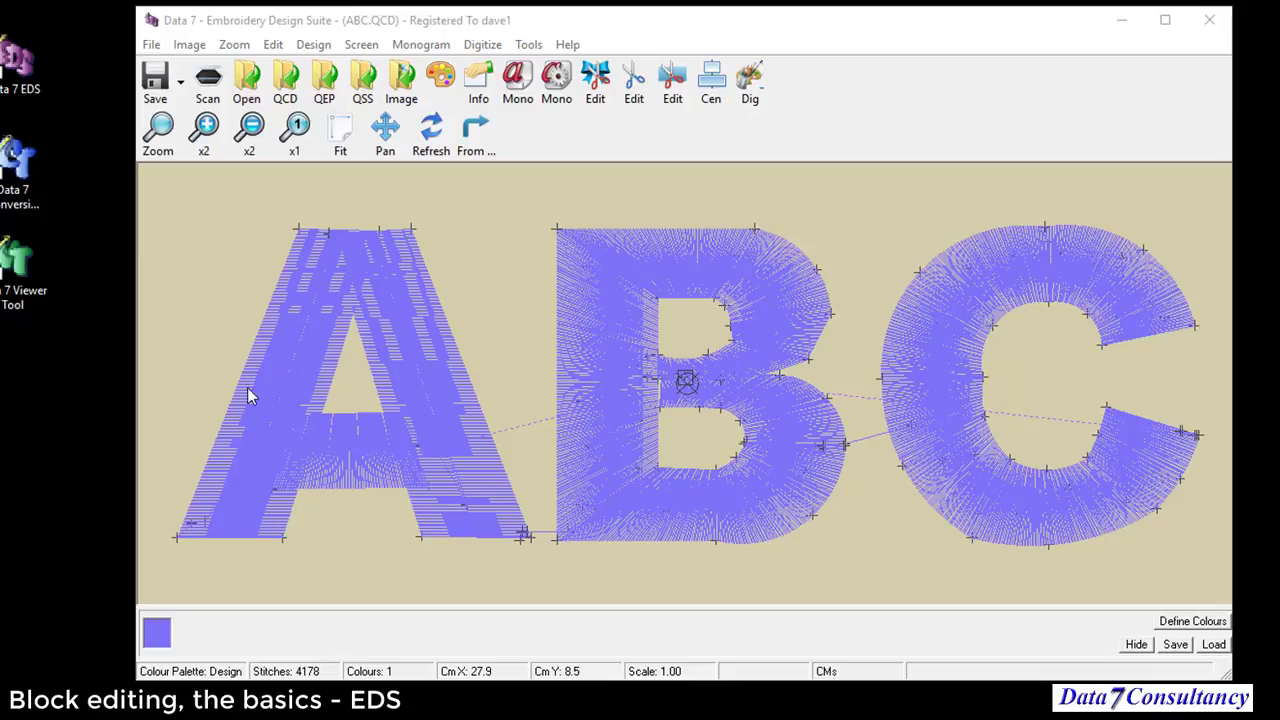
Step: Reload the recently used design D:\DESIGNS\VIDEOS\ABC.QCD in place of the resized version and show it with free space around it
{"action": "left_click", "coordinate": [145, 46]}
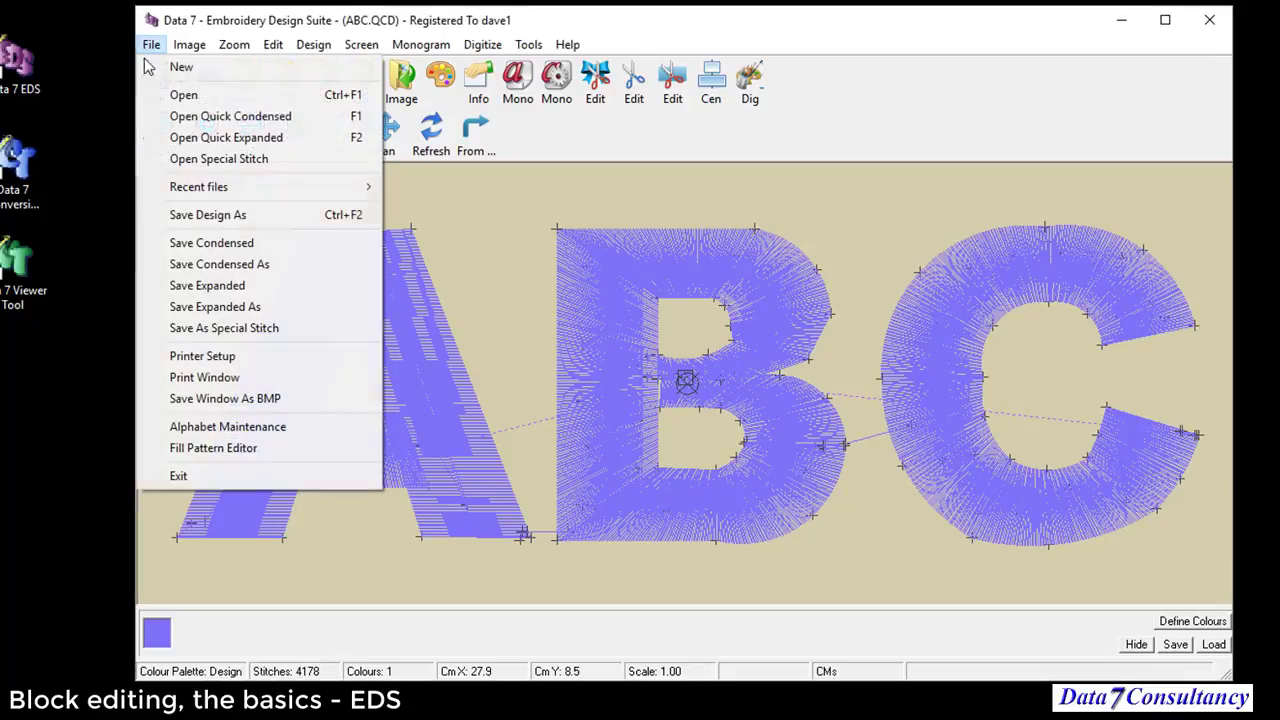
{"action": "mouse_move", "coordinate": [185, 188]}
{"action": "left_click", "coordinate": [585, 291]}
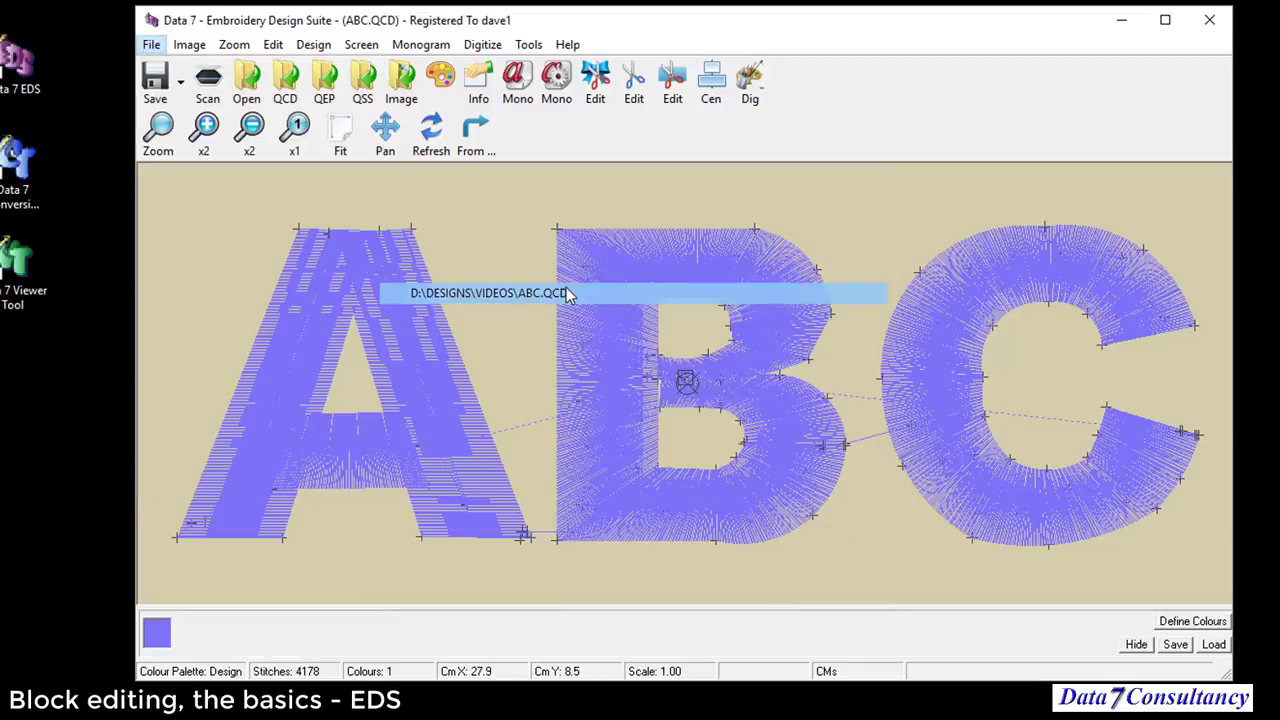
{"action": "left_click", "coordinate": [696, 402]}
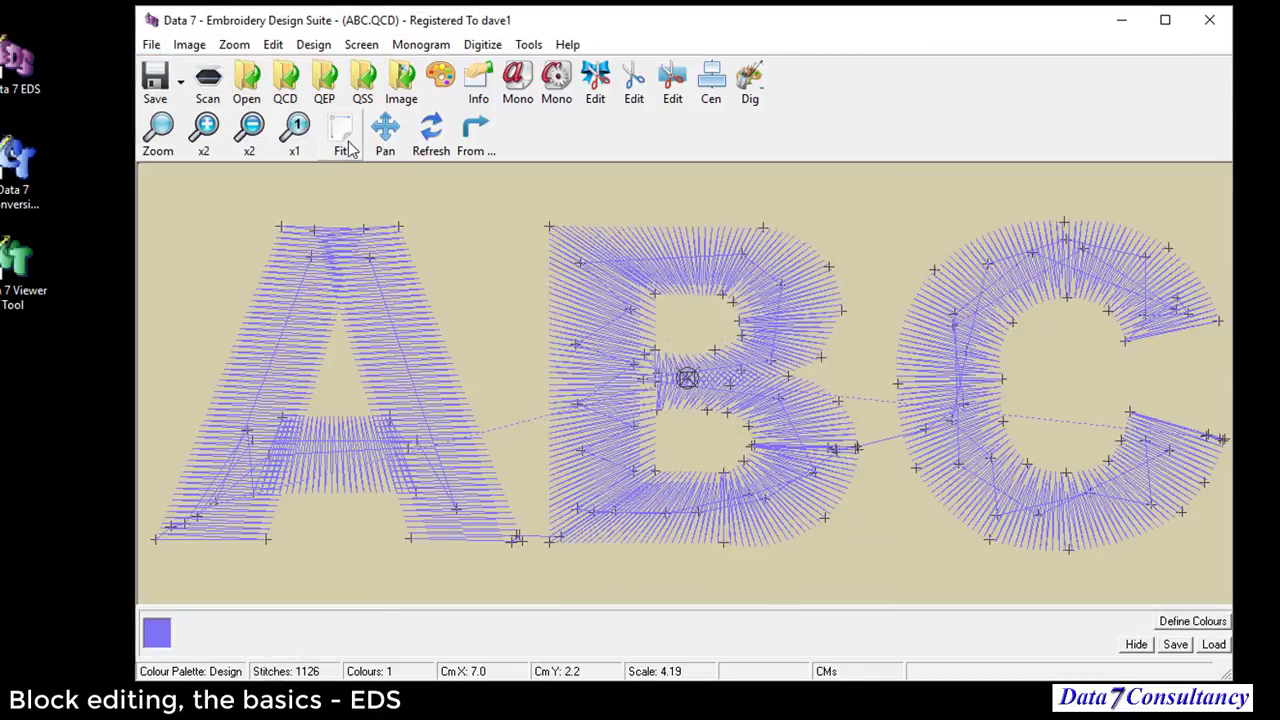
{"action": "left_click", "coordinate": [254, 155]}
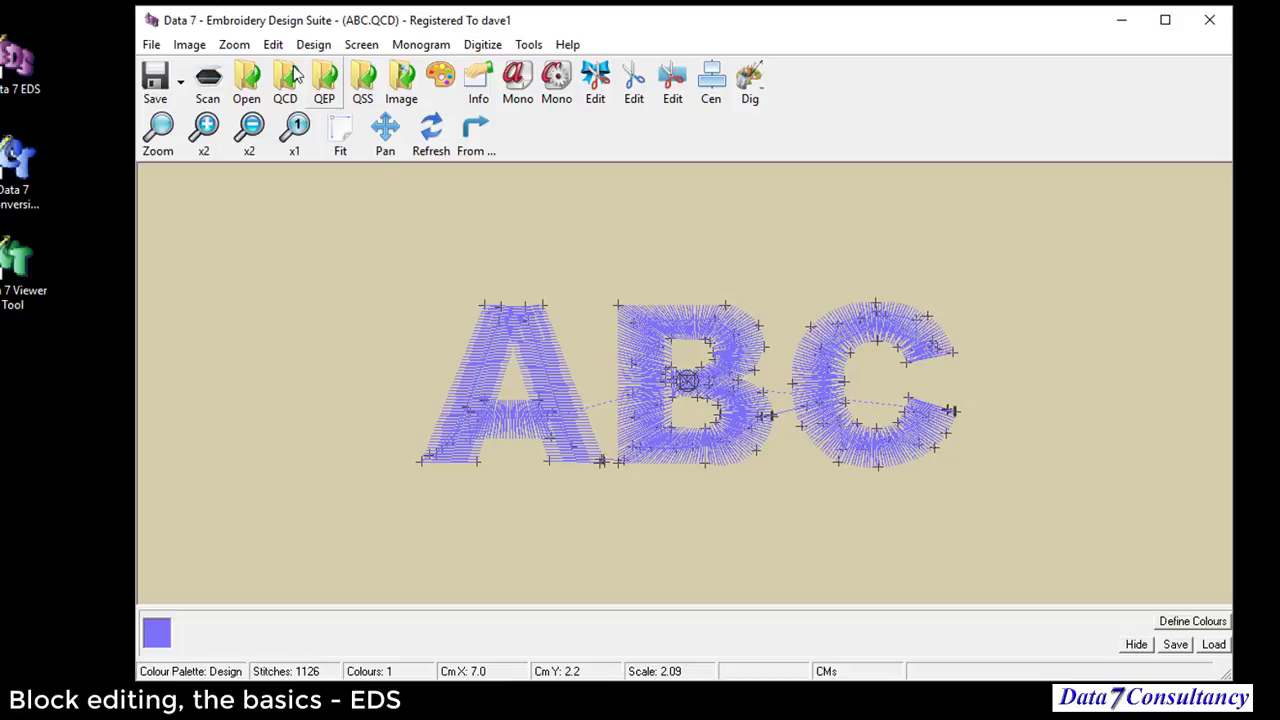
Step: Select the whole ABC design as a design block, bring that selection into block modification, and leave it without changing anything
{"action": "left_click", "coordinate": [273, 45]}
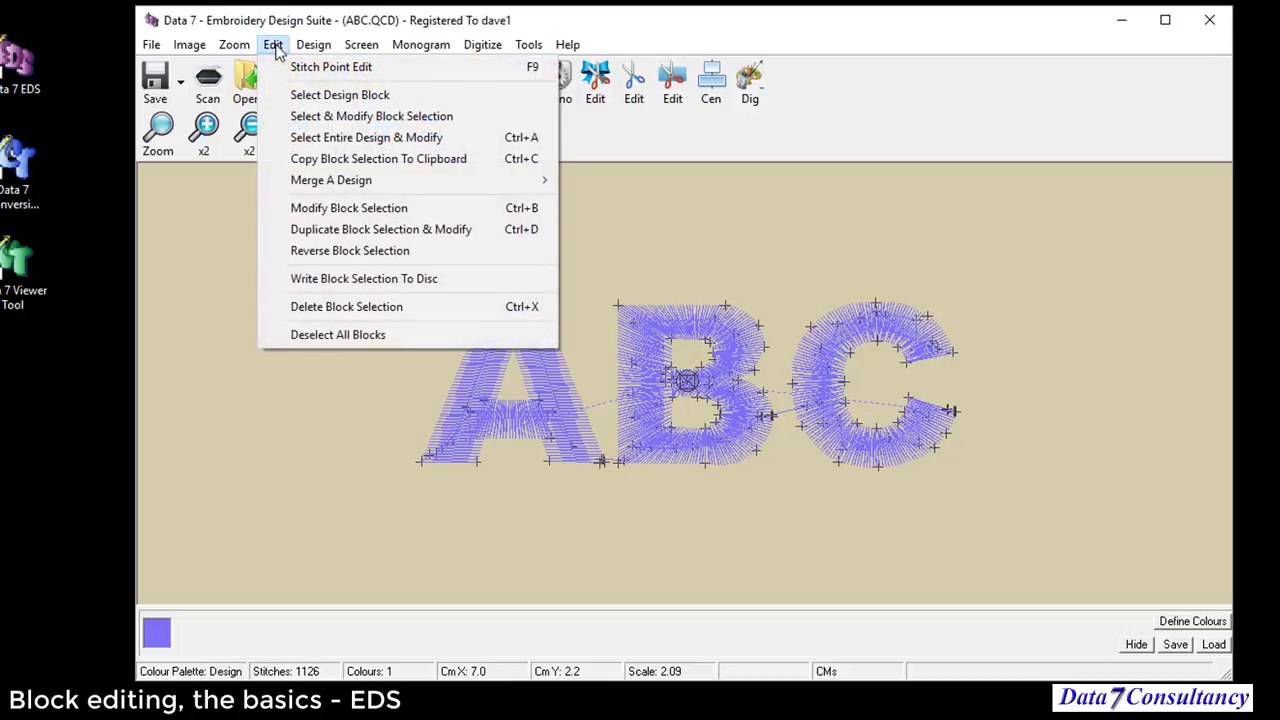
{"action": "left_click", "coordinate": [365, 105]}
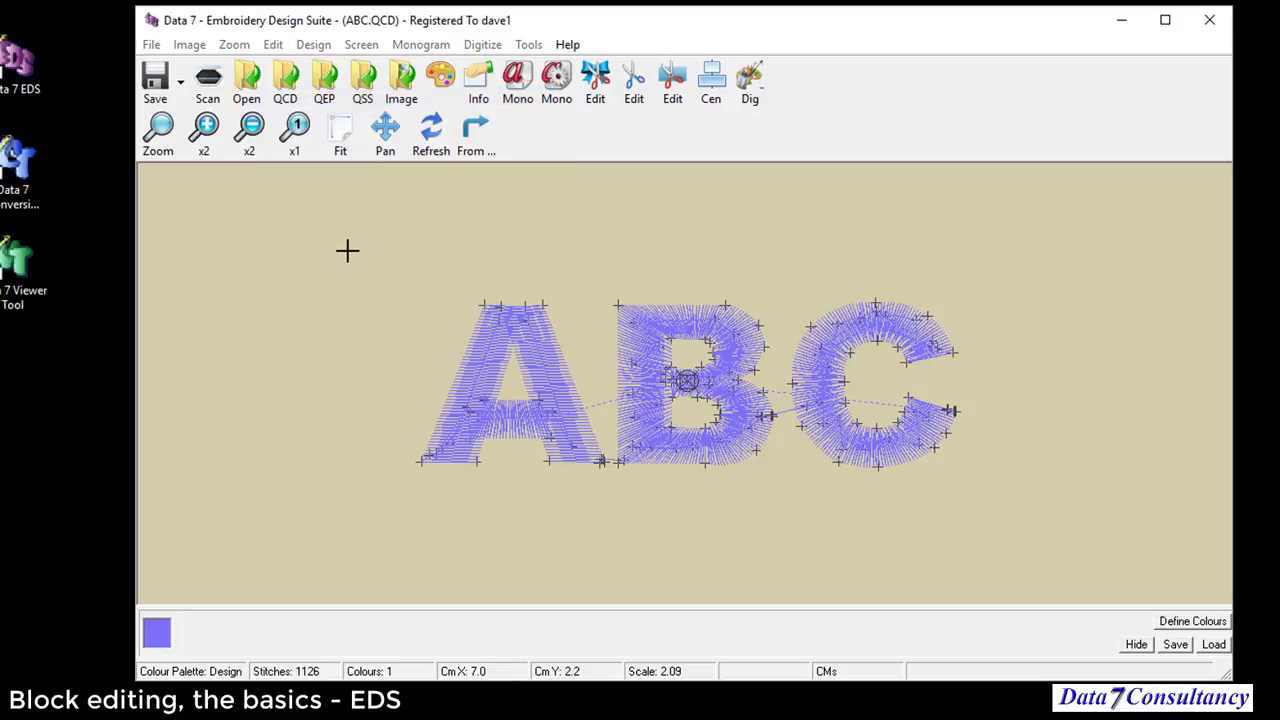
{"action": "left_click_drag", "start_coordinate": [348, 251], "coordinate": [456, 321]}
{"action": "left_click_drag", "start_coordinate": [556, 330], "coordinate": [1080, 522]}
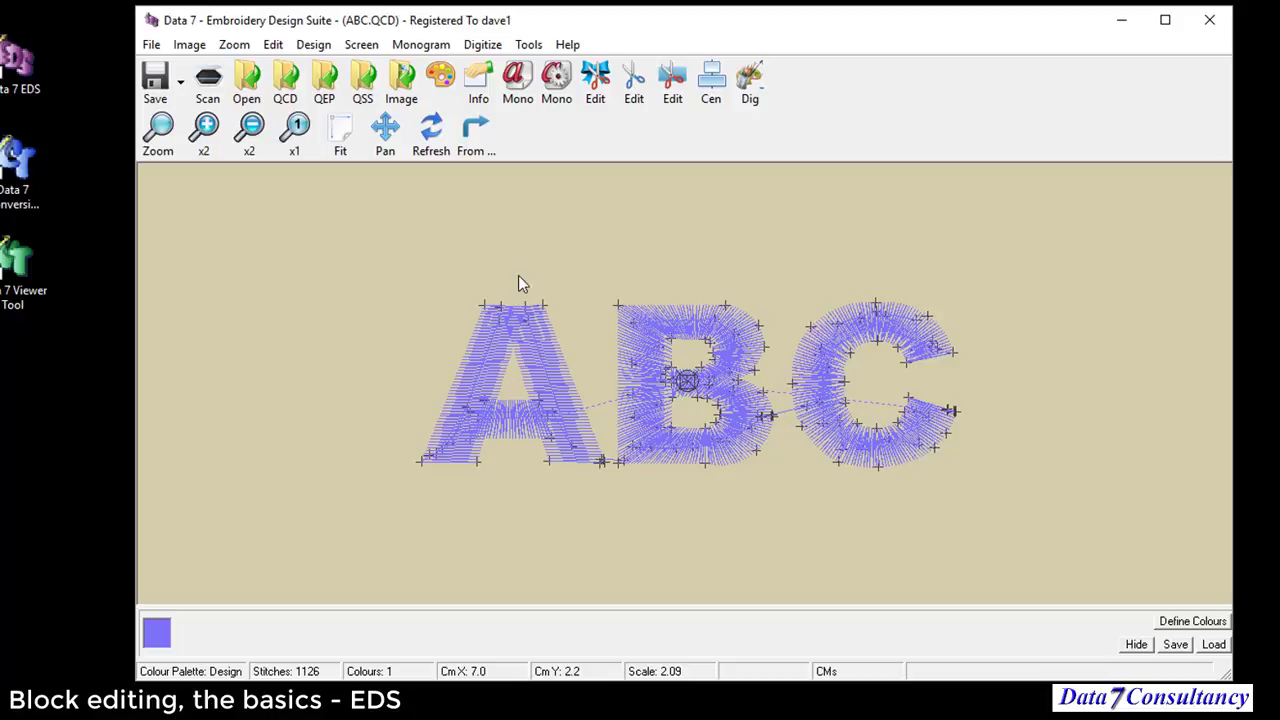
{"action": "left_click", "coordinate": [273, 44]}
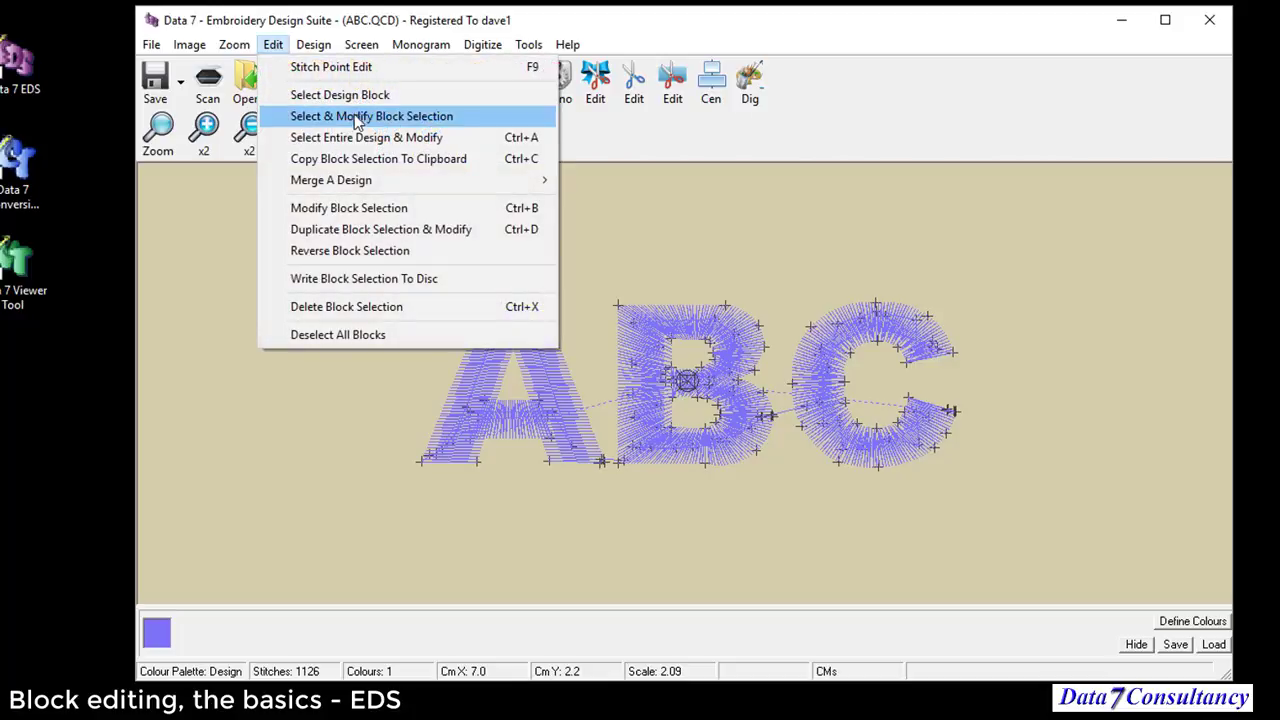
{"action": "left_click", "coordinate": [535, 211]}
{"action": "right_click", "coordinate": [670, 246]}
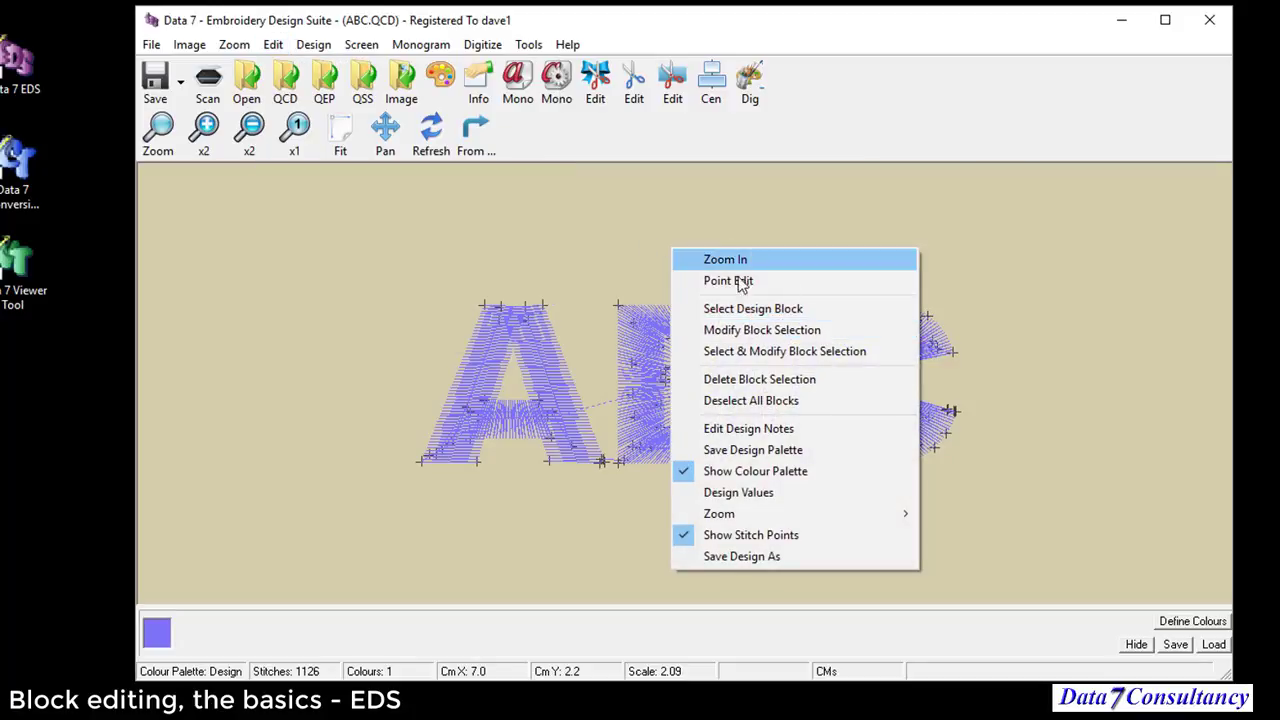
{"action": "left_click", "coordinate": [752, 333]}
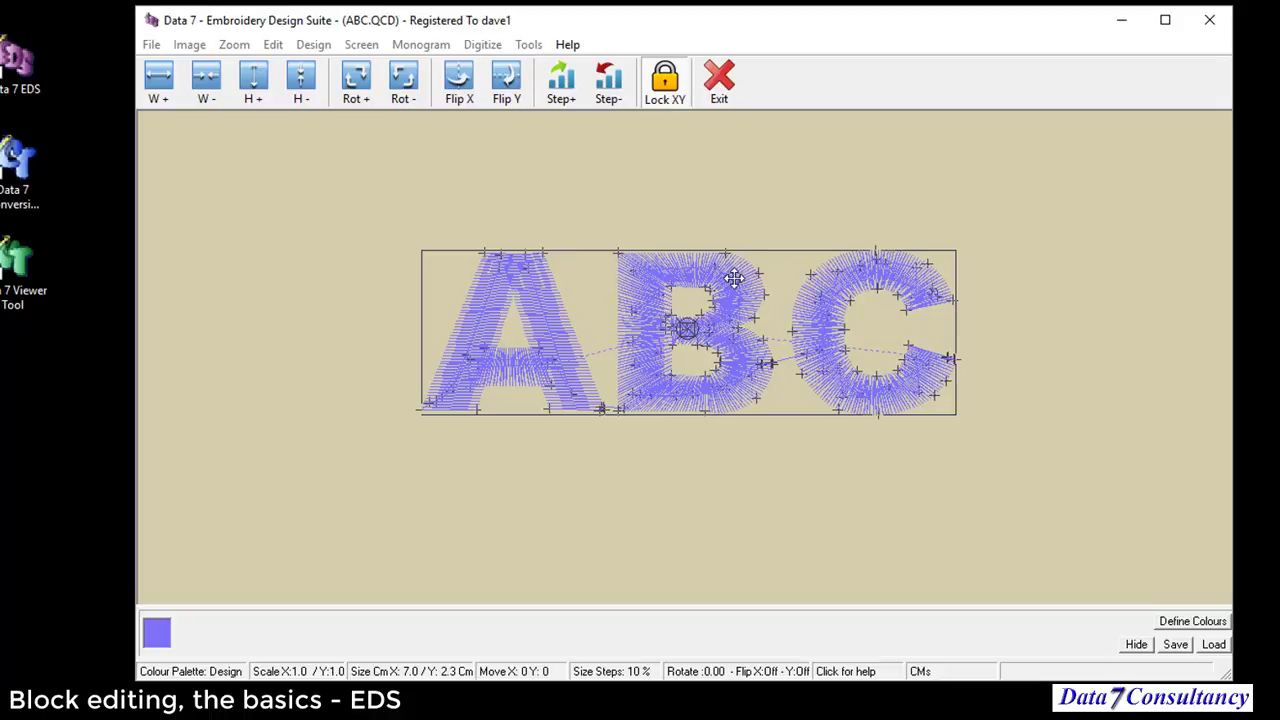
{"action": "left_click", "coordinate": [722, 99]}
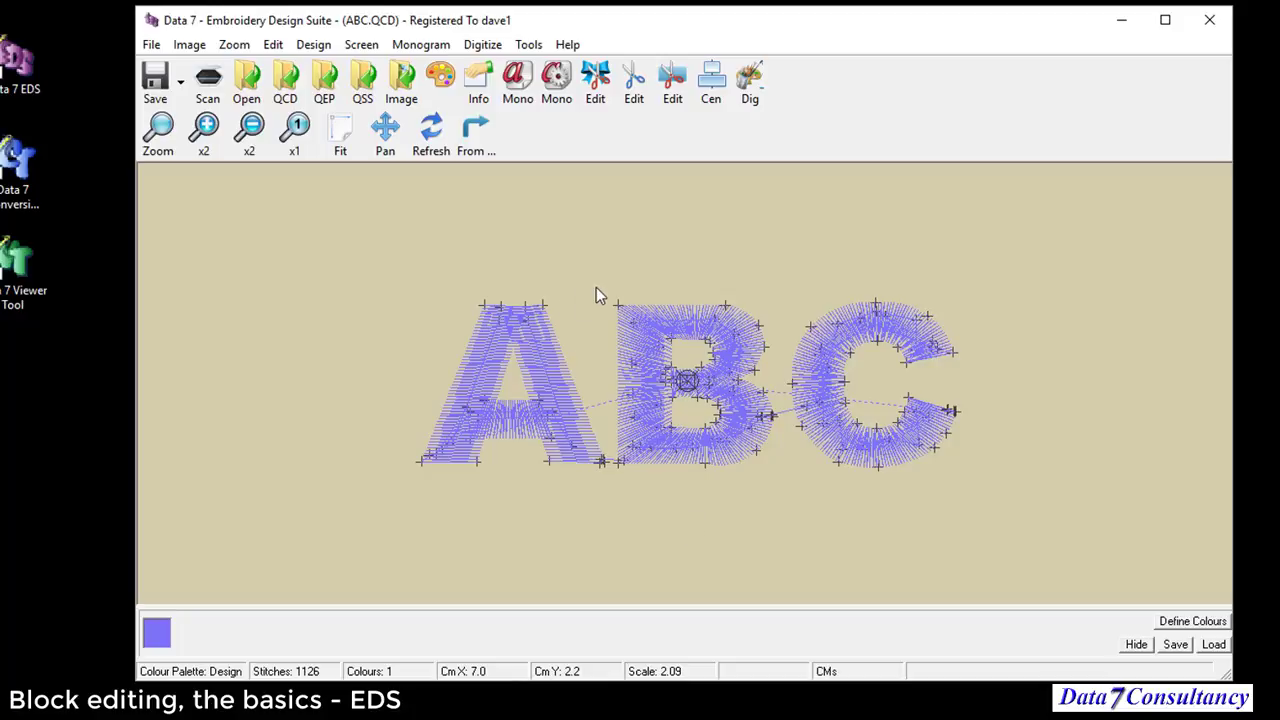
Step: Deselect all blocks and try to modify the block selection with nothing selected
{"action": "left_click", "coordinate": [280, 45]}
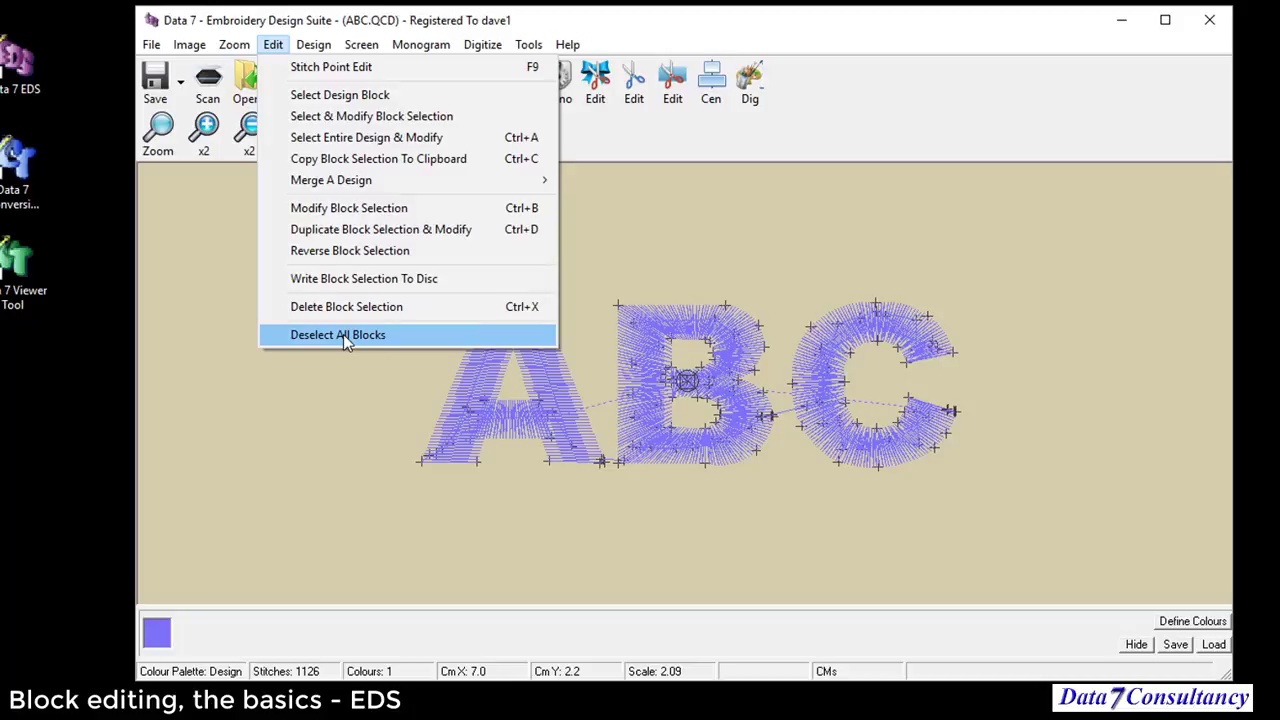
{"action": "left_click", "coordinate": [368, 335]}
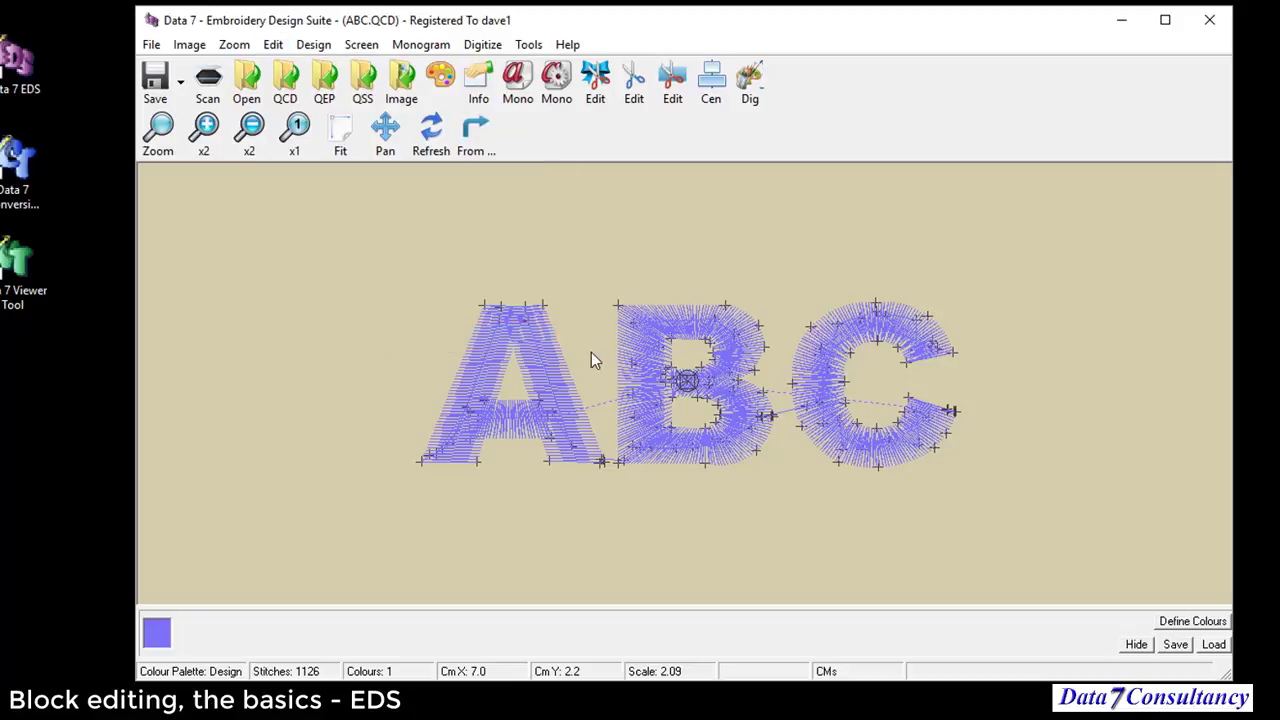
{"action": "right_click", "coordinate": [603, 265]}
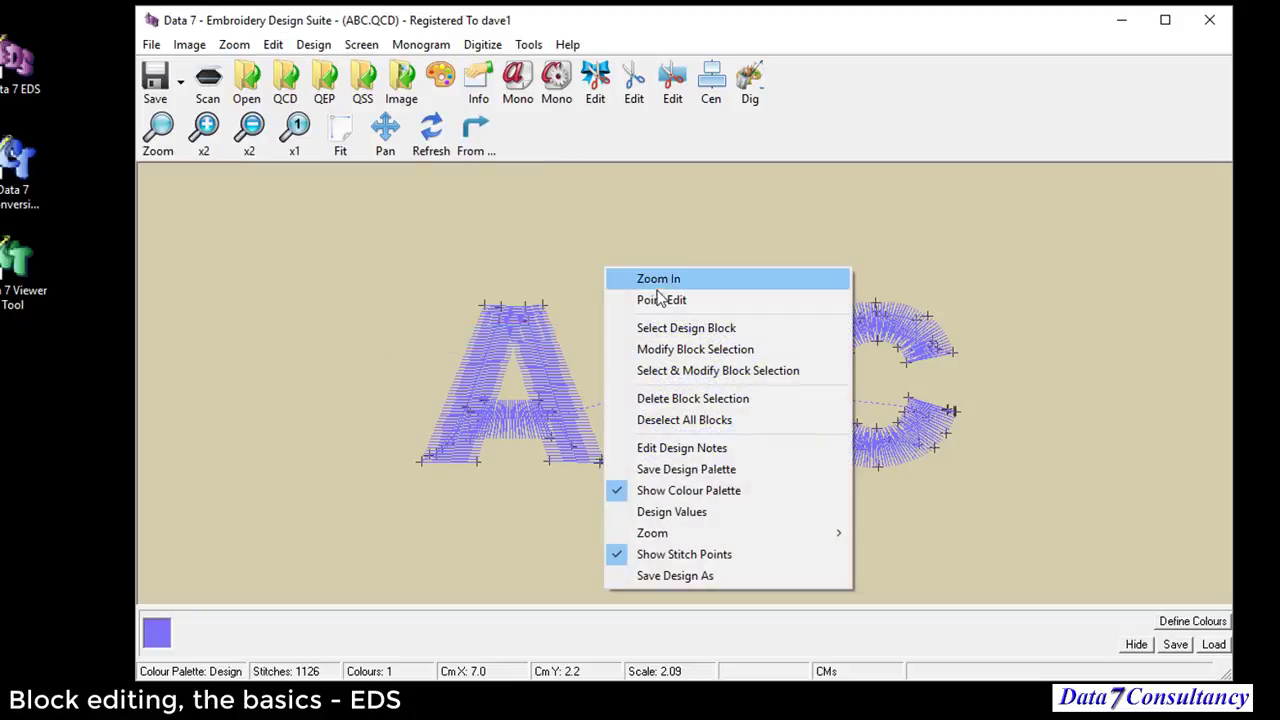
{"action": "left_click", "coordinate": [698, 350]}
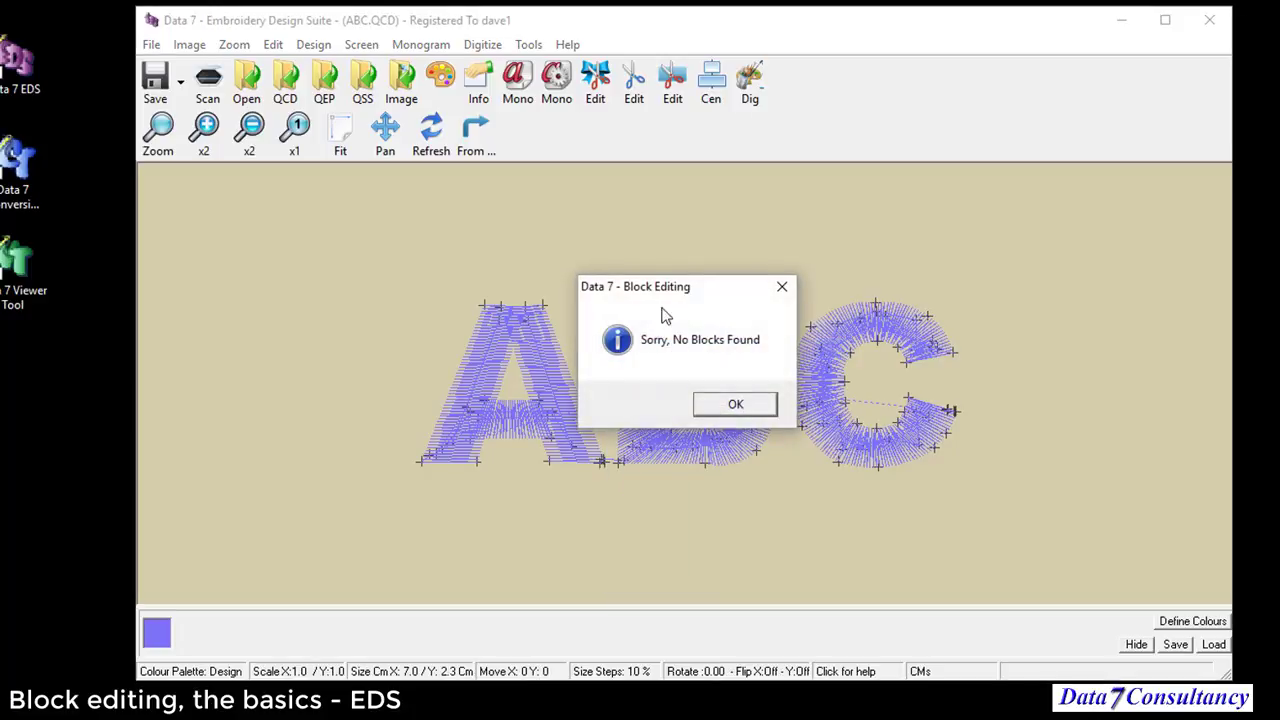
{"action": "left_click", "coordinate": [755, 408]}
Step: Select only the letter B as a design block and move it below the A and C, by about X 8, Y -246
{"action": "right_click", "coordinate": [603, 249]}
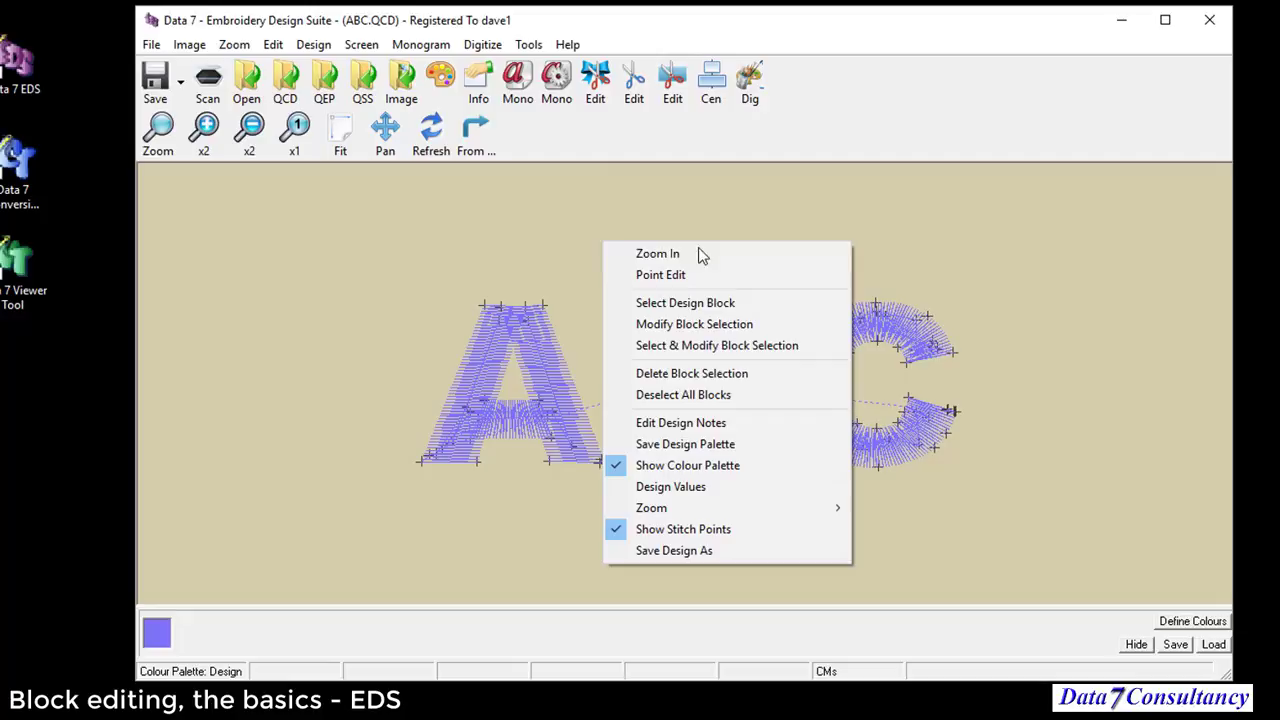
{"action": "left_click", "coordinate": [688, 303]}
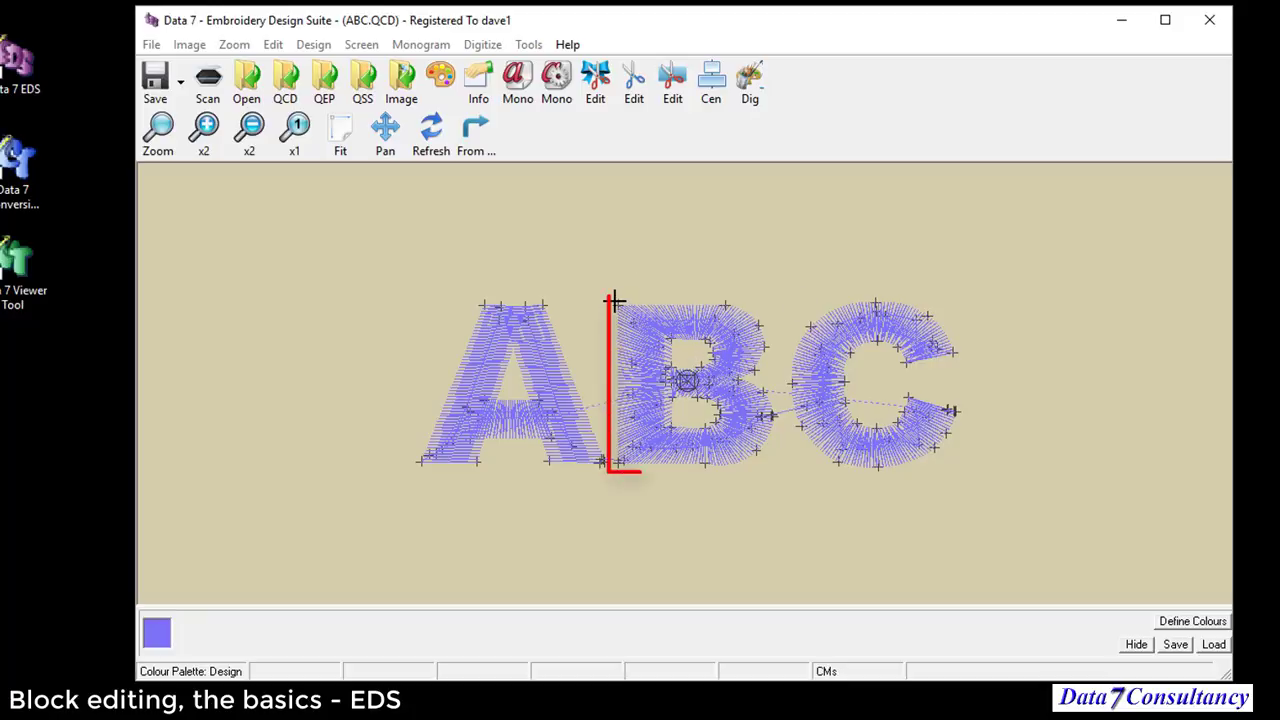
{"action": "mouse_move", "coordinate": [614, 298]}
{"action": "left_mouse_down"}
{"action": "mouse_move", "coordinate": [623, 348]}
{"action": "mouse_move", "coordinate": [725, 477]}
{"action": "mouse_move", "coordinate": [776, 455]}
{"action": "mouse_move", "coordinate": [779, 471]}
{"action": "left_mouse_up"}
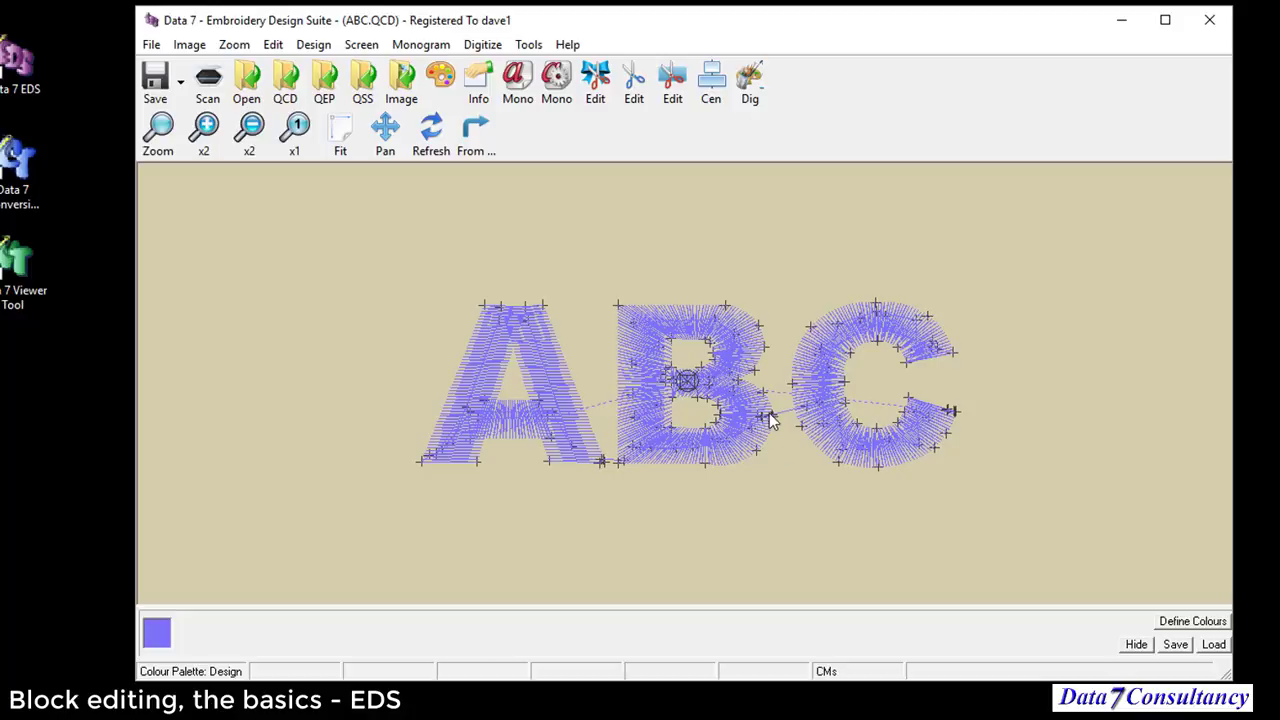
{"action": "right_click", "coordinate": [738, 213]}
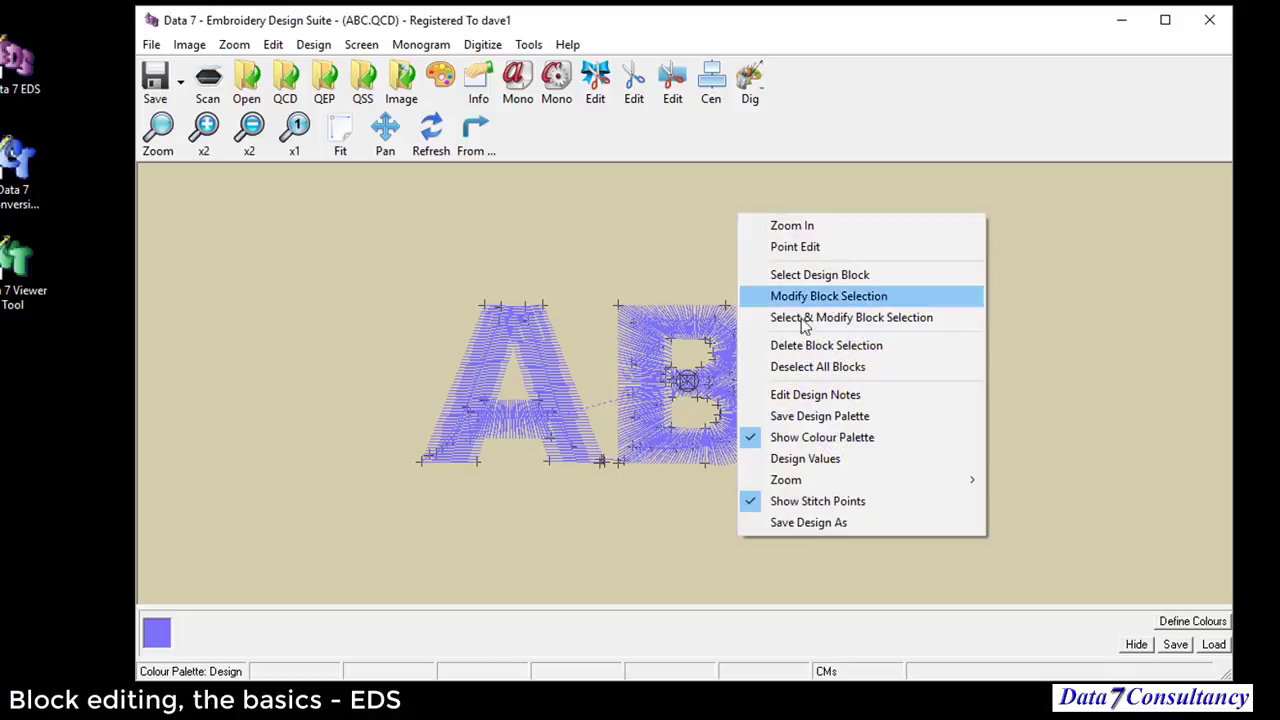
{"action": "left_click", "coordinate": [836, 297]}
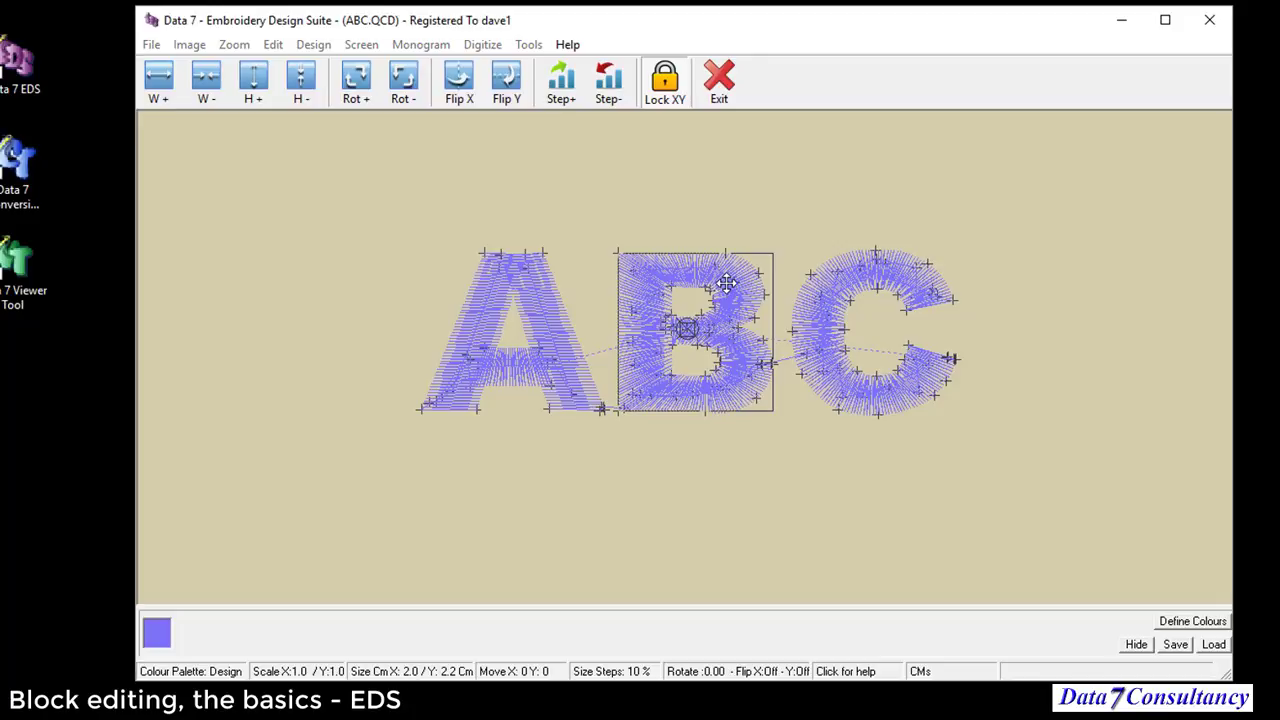
{"action": "left_click_drag", "start_coordinate": [726, 285], "coordinate": [732, 460]}
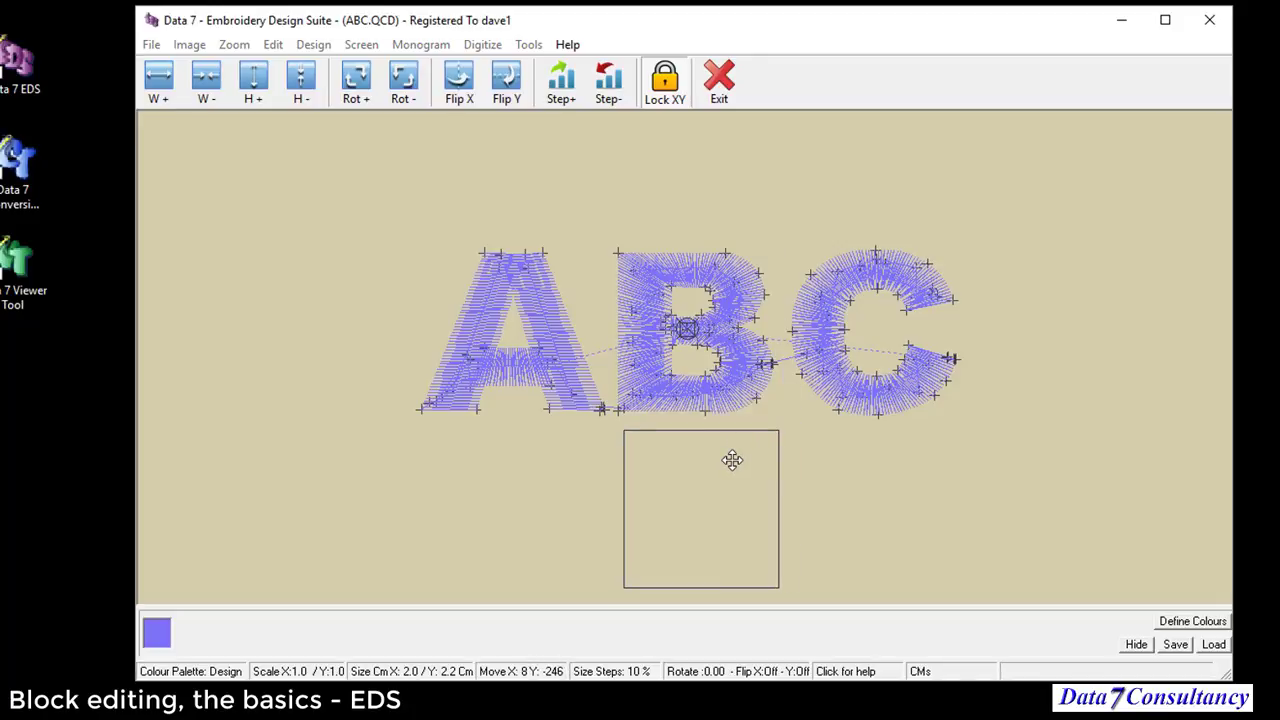
{"action": "left_click", "coordinate": [732, 460]}
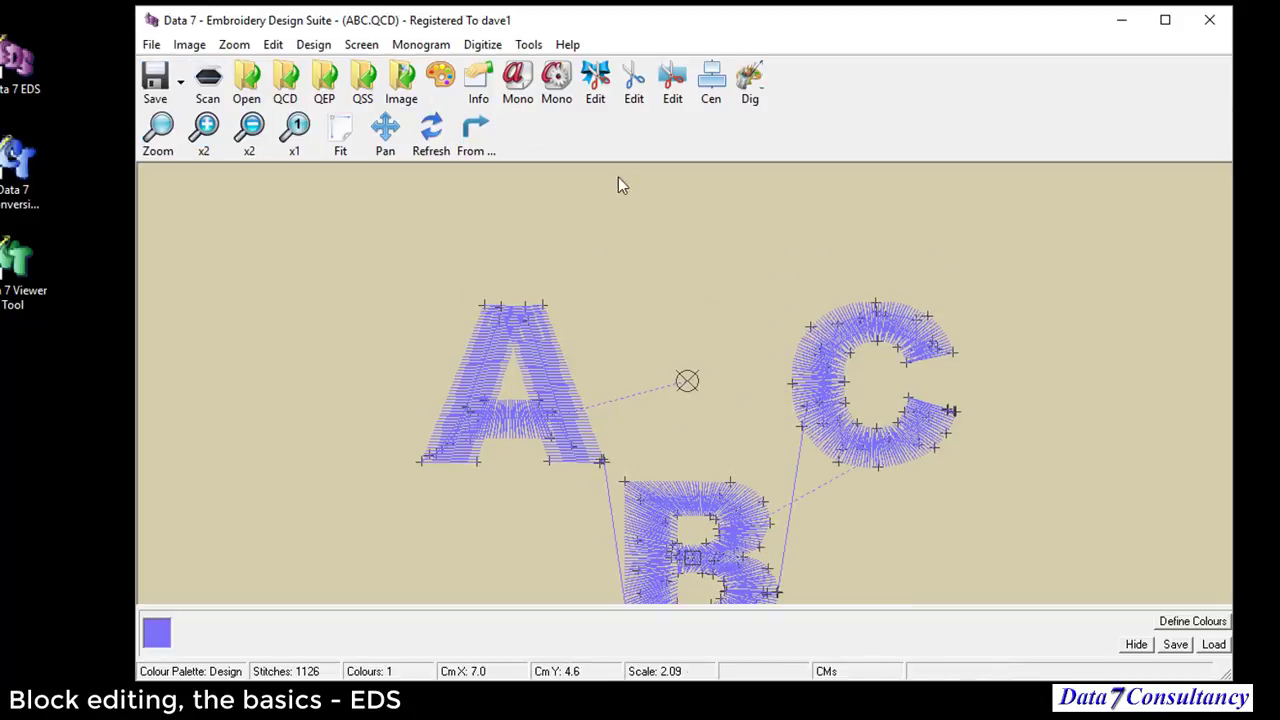
Step: Enlarge the letter B block to about 3.9 × 4.2 cm with proportions locked, and shift it by about X 6, Y -91
{"action": "left_click", "coordinate": [341, 130]}
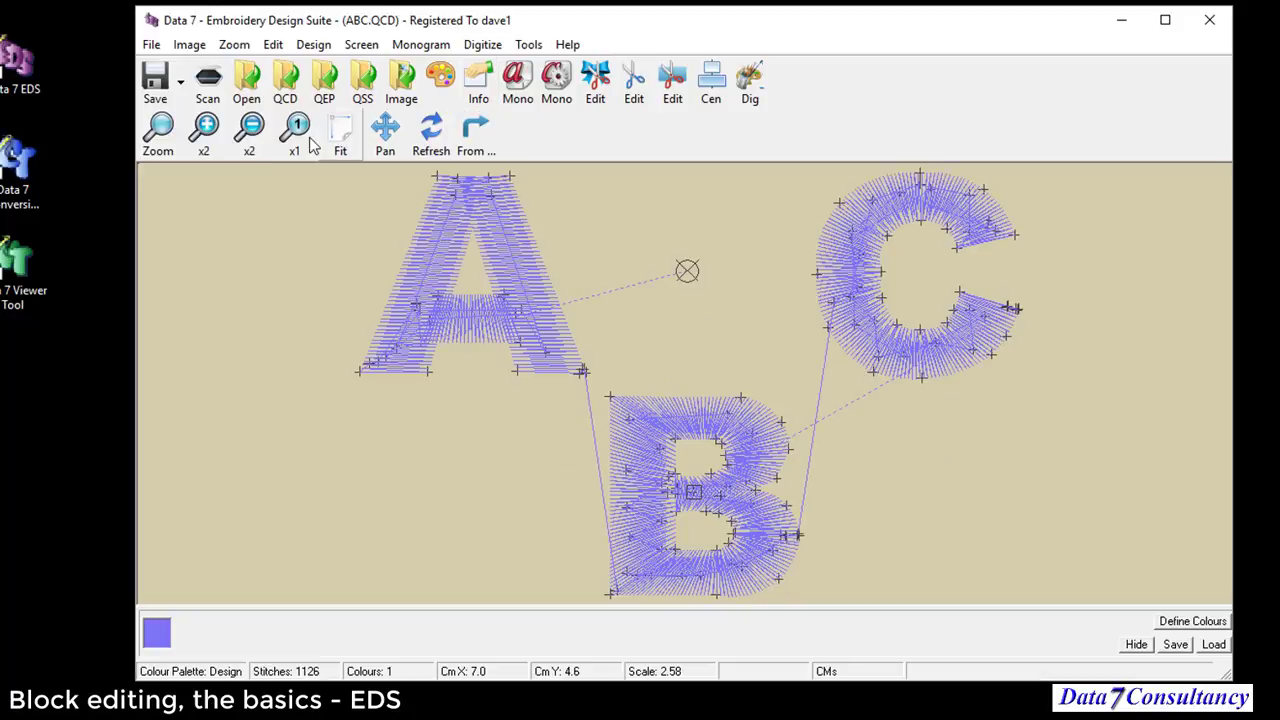
{"action": "left_click", "coordinate": [250, 128]}
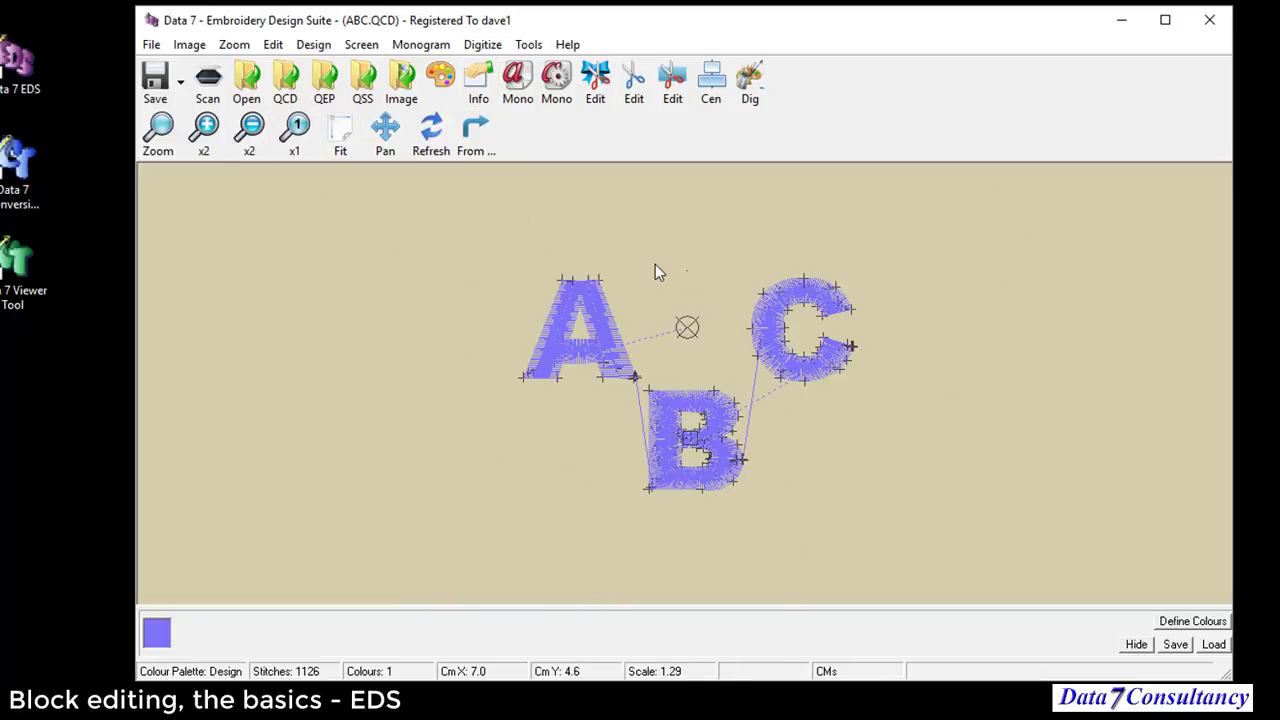
{"action": "right_click", "coordinate": [720, 243]}
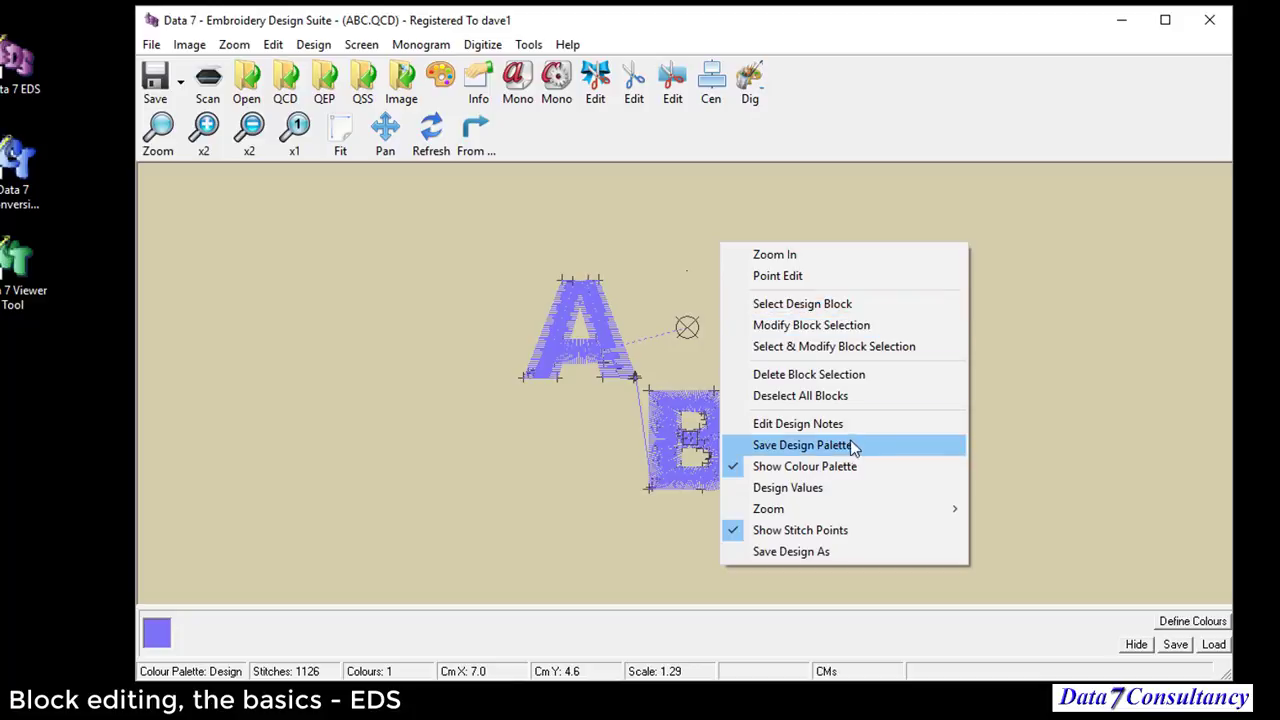
{"action": "left_click", "coordinate": [825, 326]}
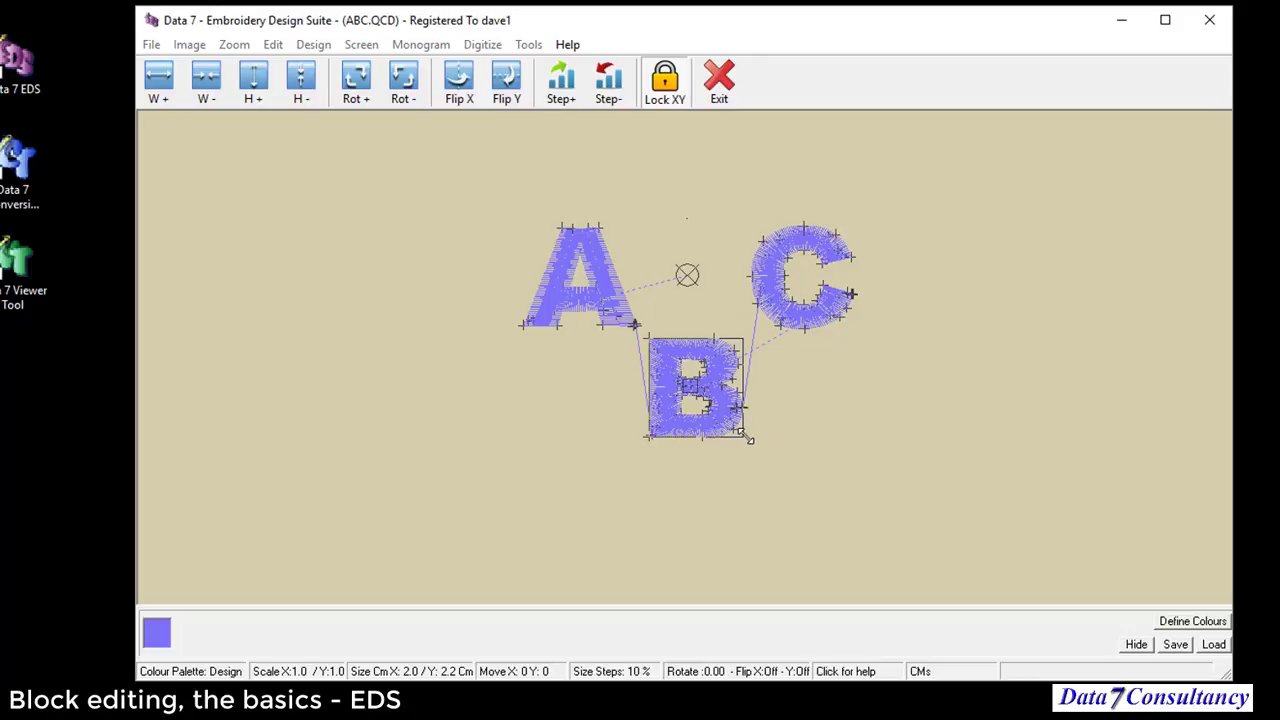
{"action": "left_click_drag", "start_coordinate": [745, 437], "coordinate": [789, 480]}
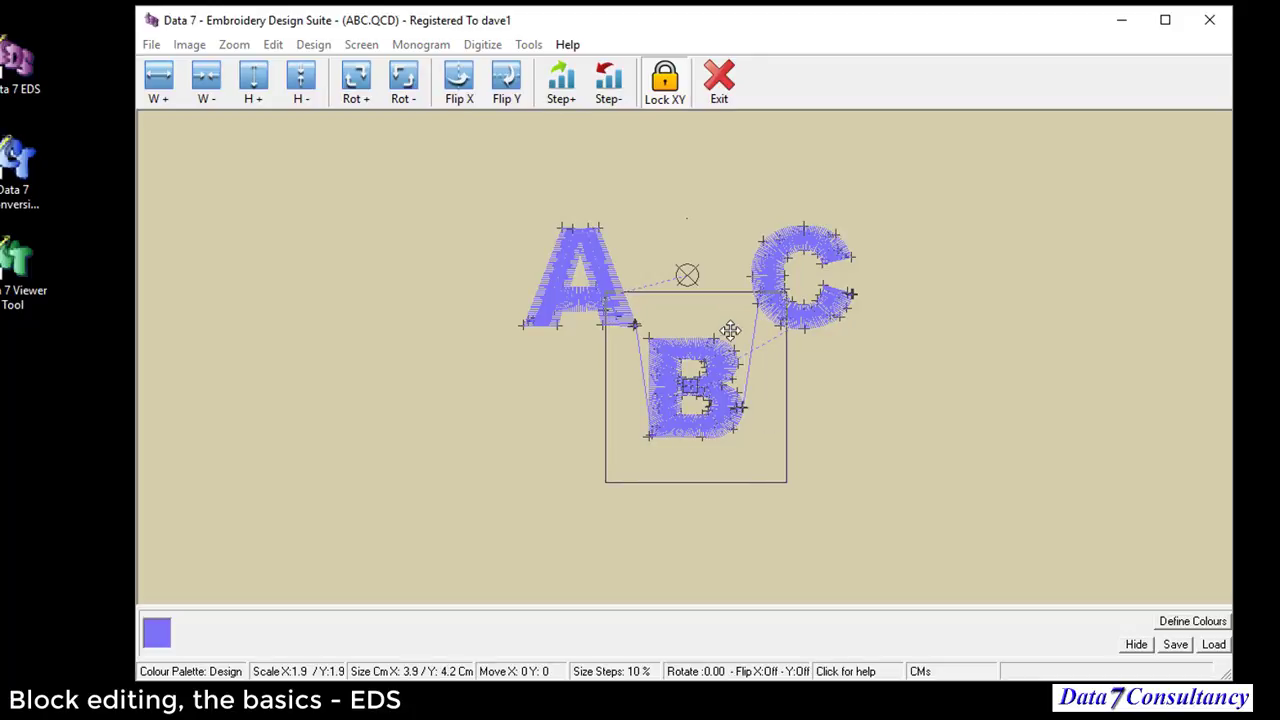
{"action": "left_click_drag", "start_coordinate": [728, 331], "coordinate": [732, 365]}
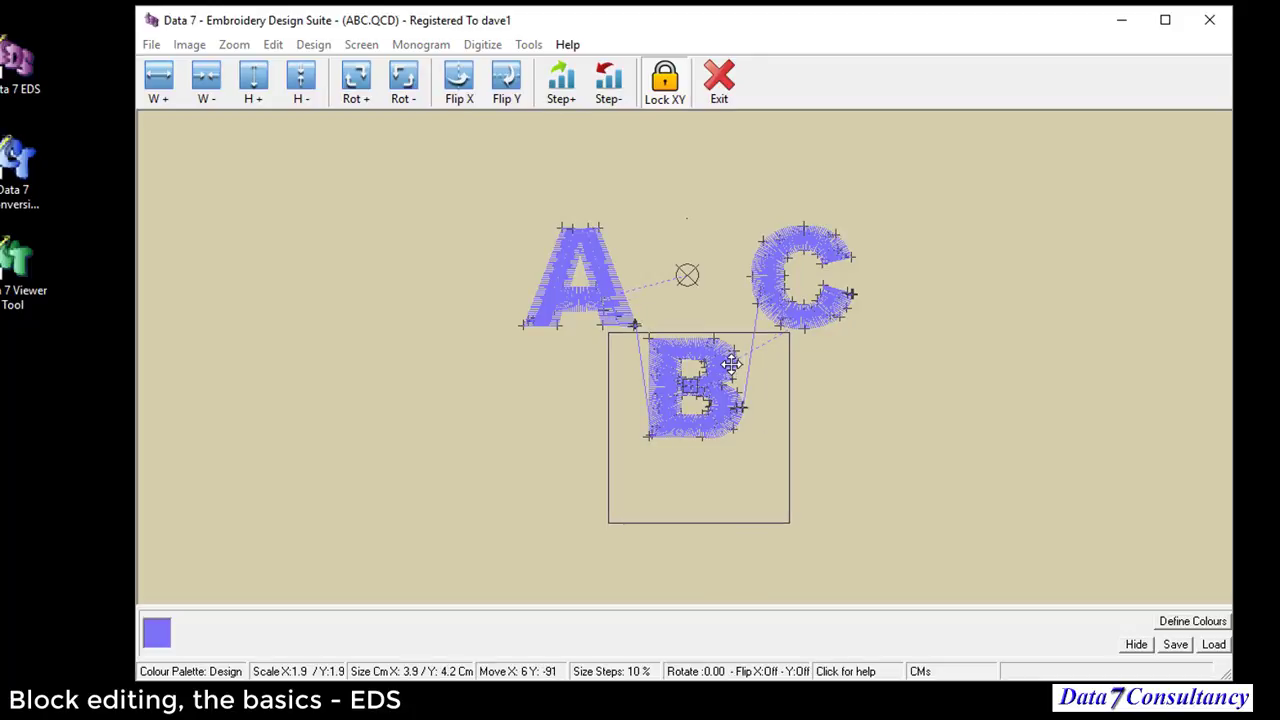
{"action": "left_click", "coordinate": [719, 80]}
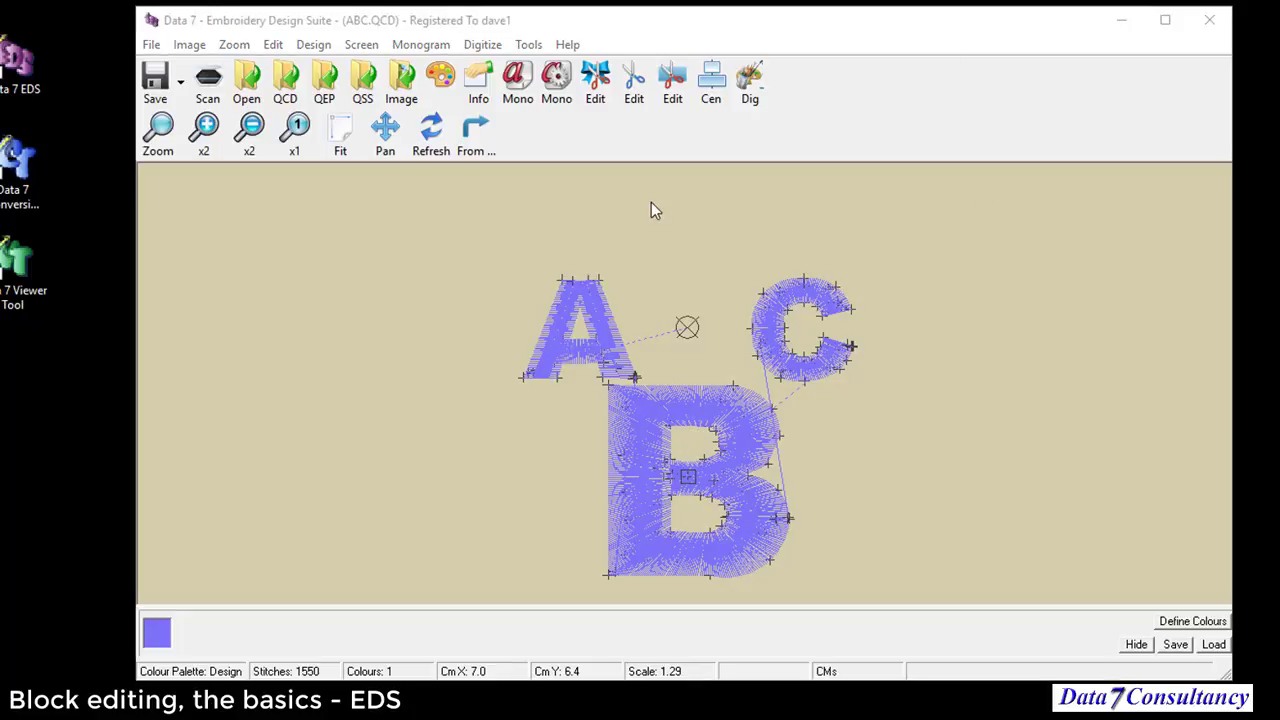
Step: Modify the selected B again, moving it down by about Y -87 and flipping it in X
{"action": "right_click", "coordinate": [660, 248]}
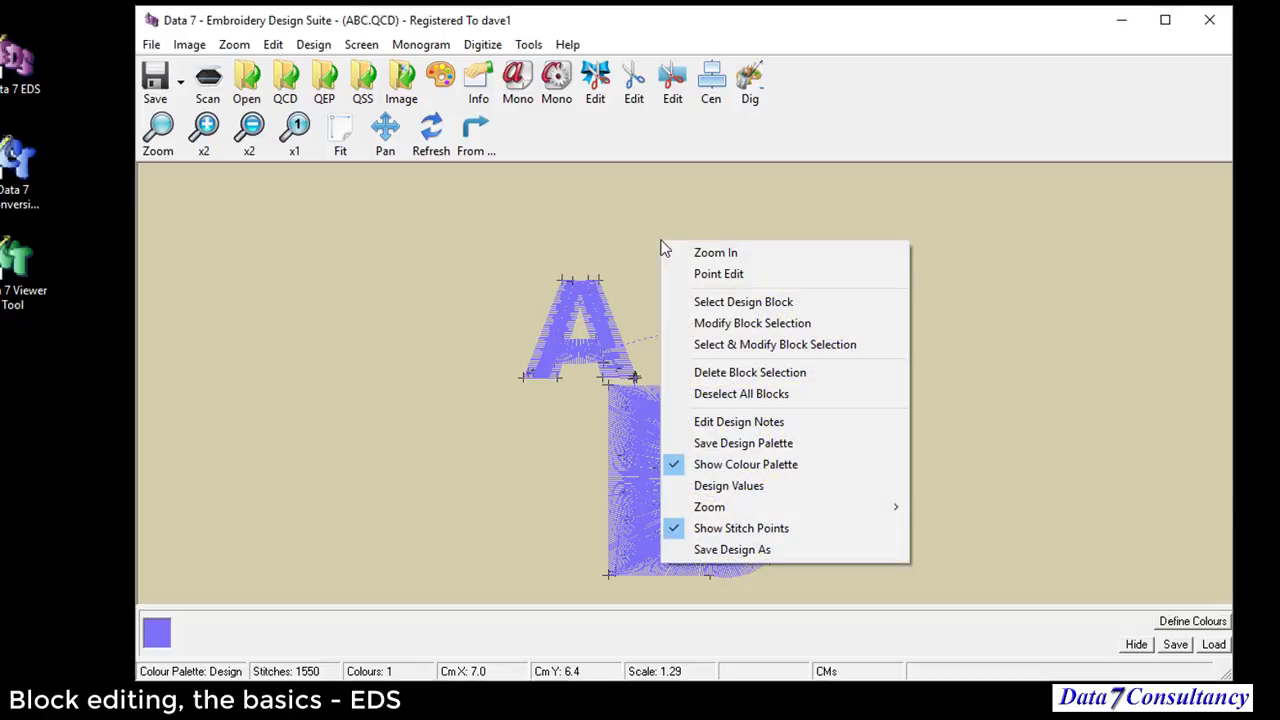
{"action": "left_click", "coordinate": [730, 318]}
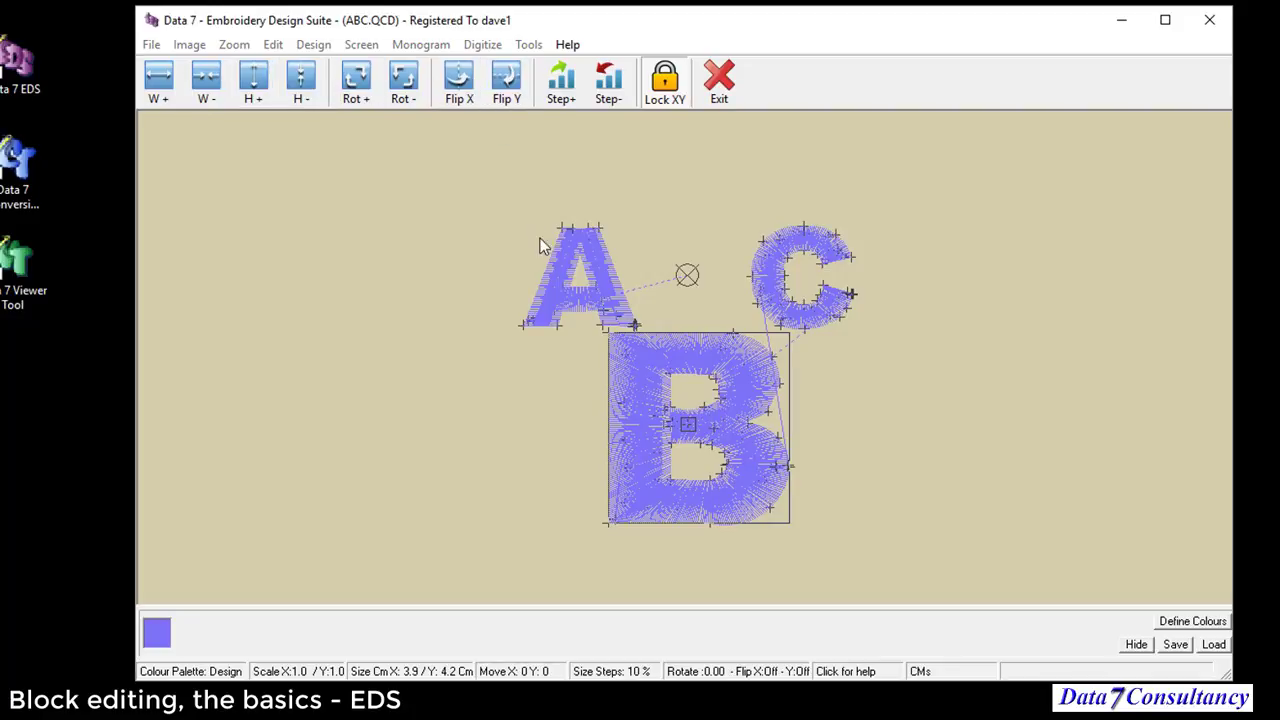
{"action": "left_click_drag", "start_coordinate": [637, 364], "coordinate": [637, 404]}
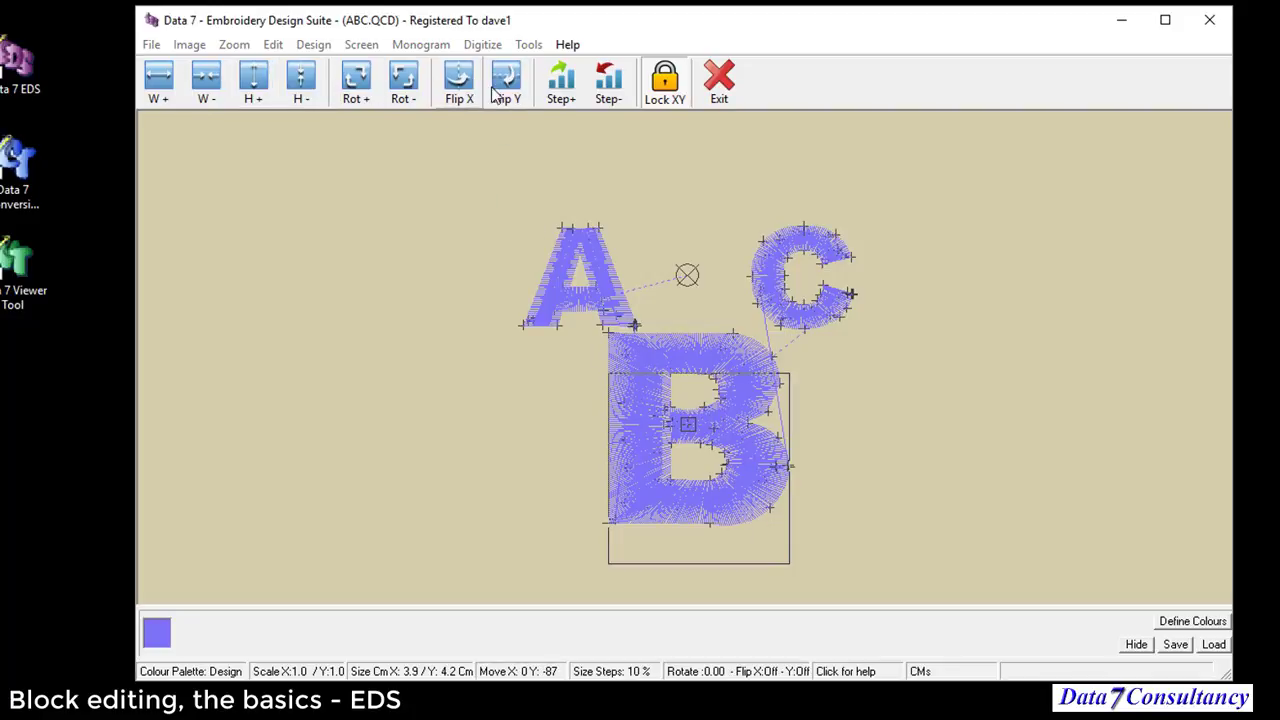
{"action": "left_click", "coordinate": [459, 85]}
{"action": "left_click", "coordinate": [722, 84]}
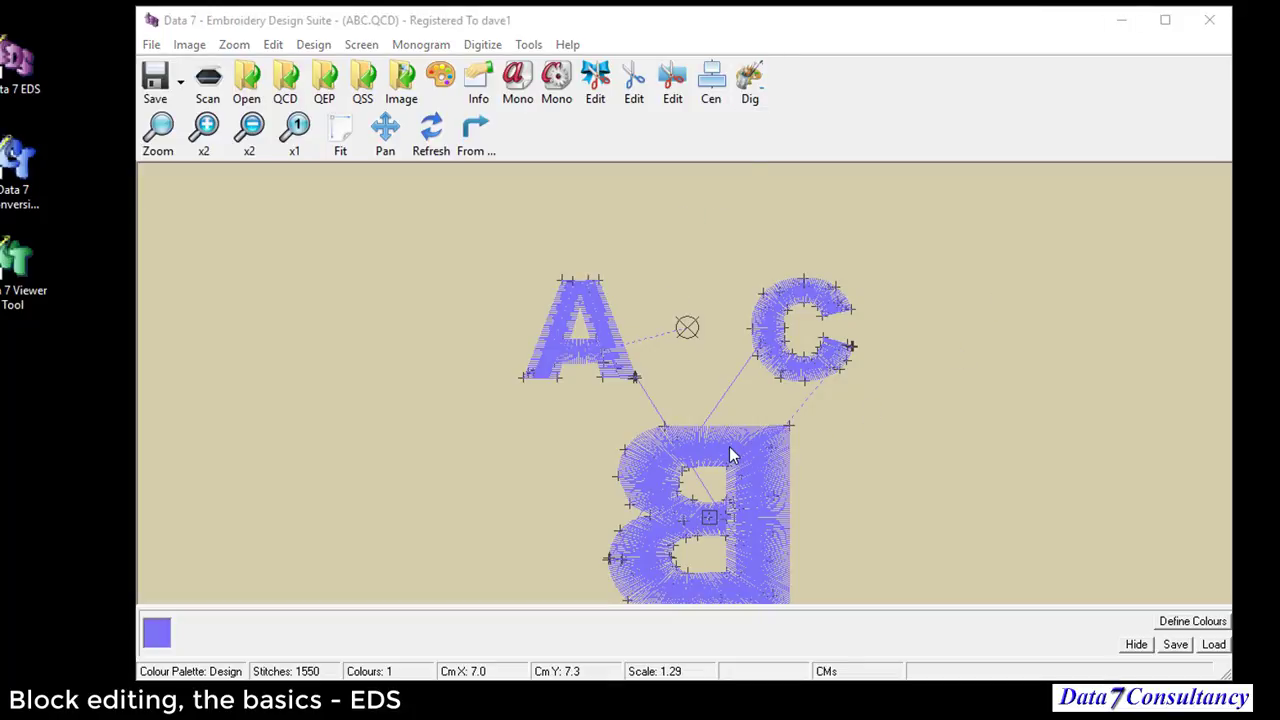
Step: Duplicate the mirrored B block and place the copy beside it, to the left at the same height
{"action": "left_click", "coordinate": [278, 47]}
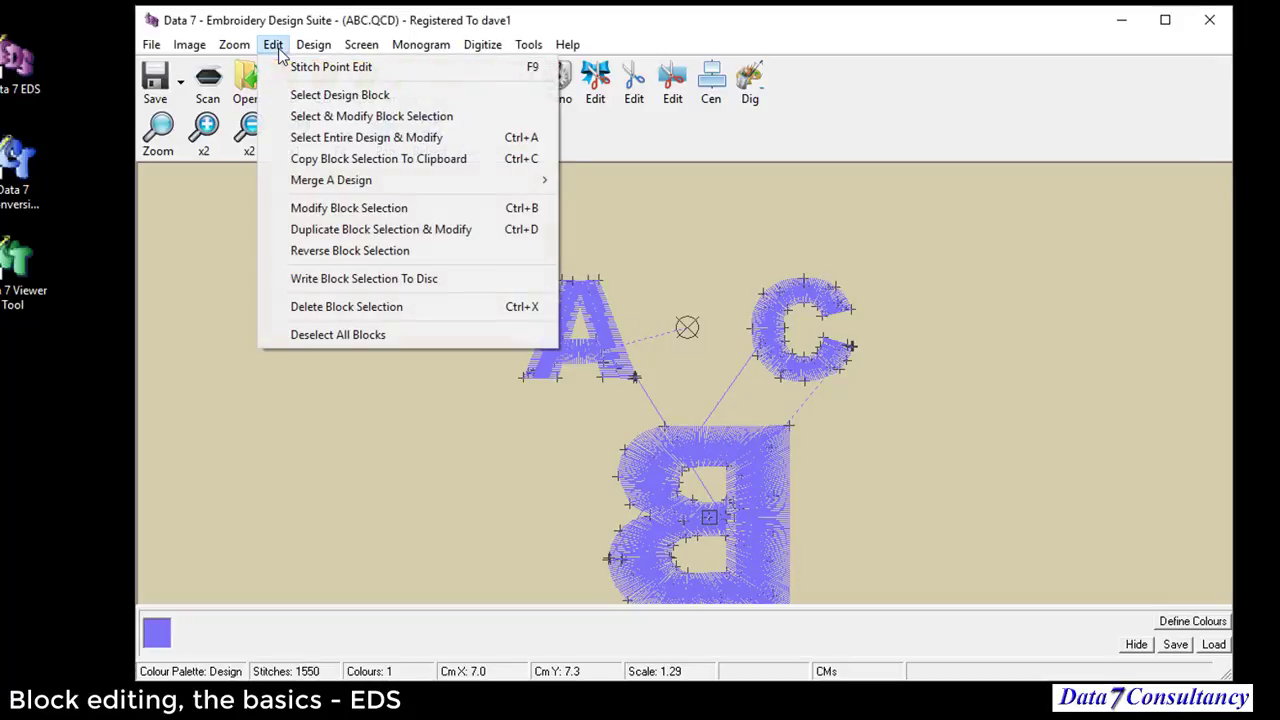
{"action": "left_click", "coordinate": [392, 236]}
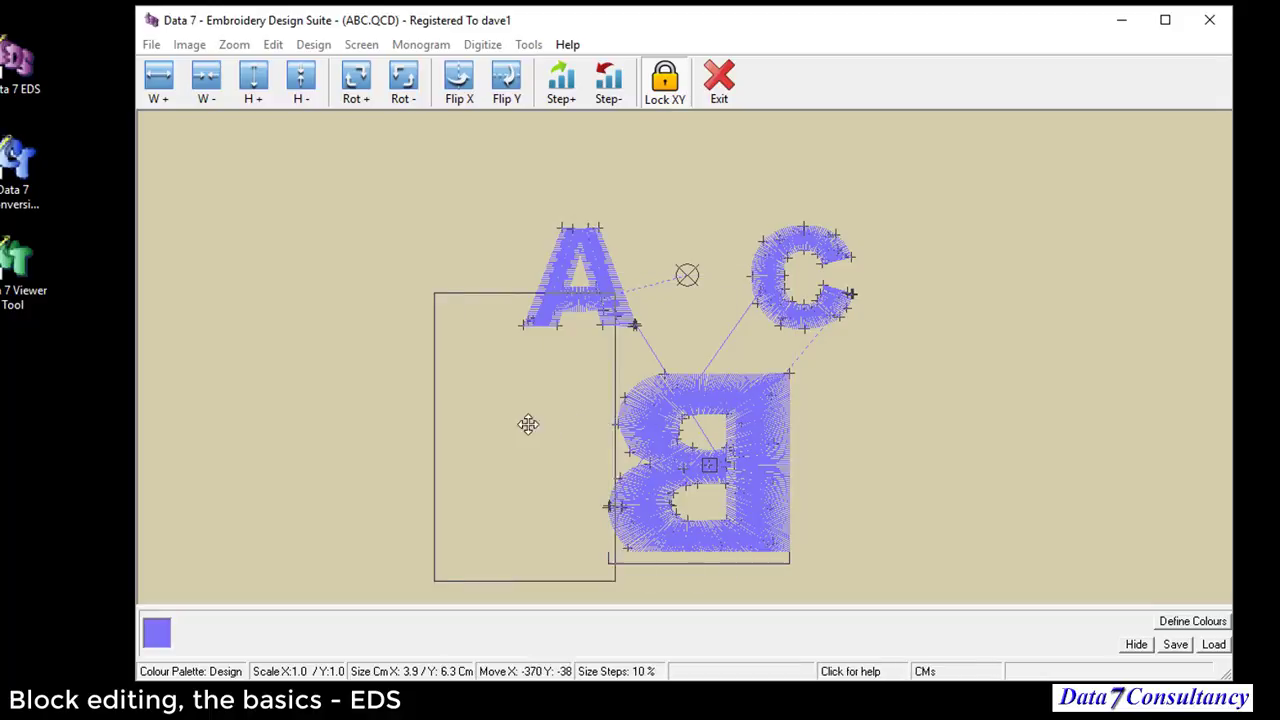
{"action": "left_click", "coordinate": [437, 406]}
{"action": "left_click", "coordinate": [719, 80]}
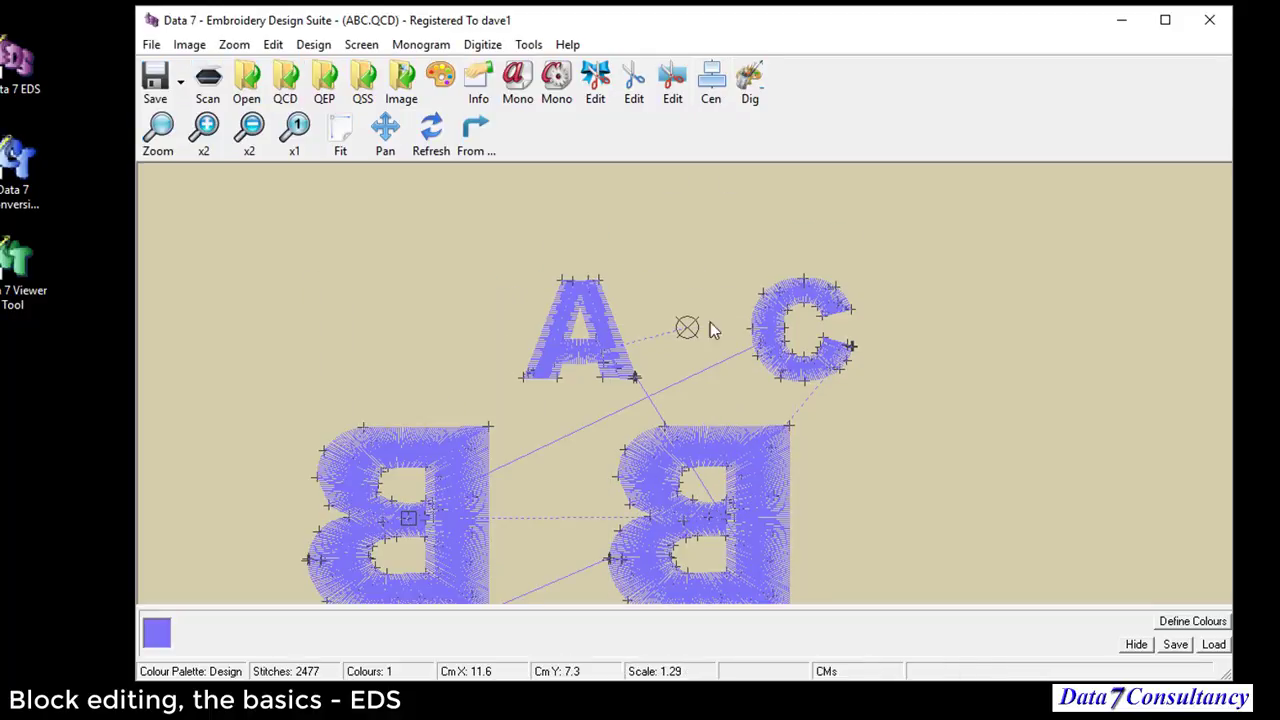
Step: Move the copied B up beside the A, by about X -202, Y 382
{"action": "right_click", "coordinate": [693, 274]}
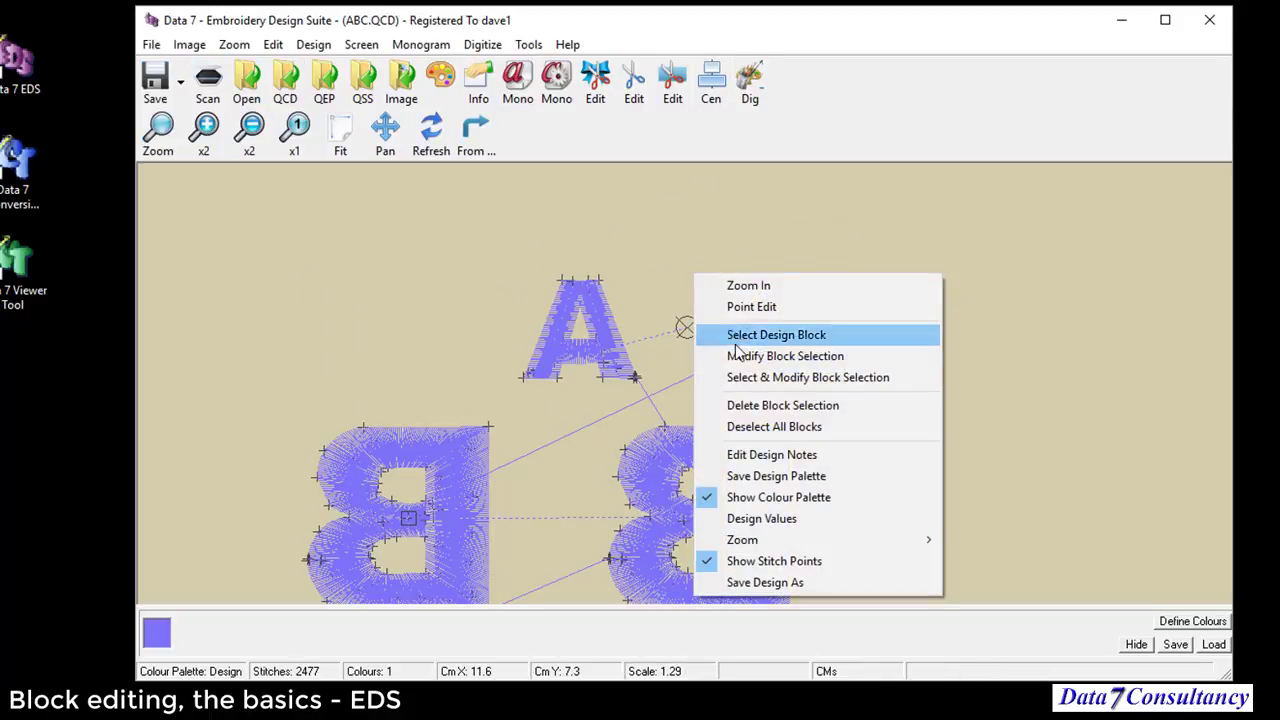
{"action": "left_click", "coordinate": [752, 356]}
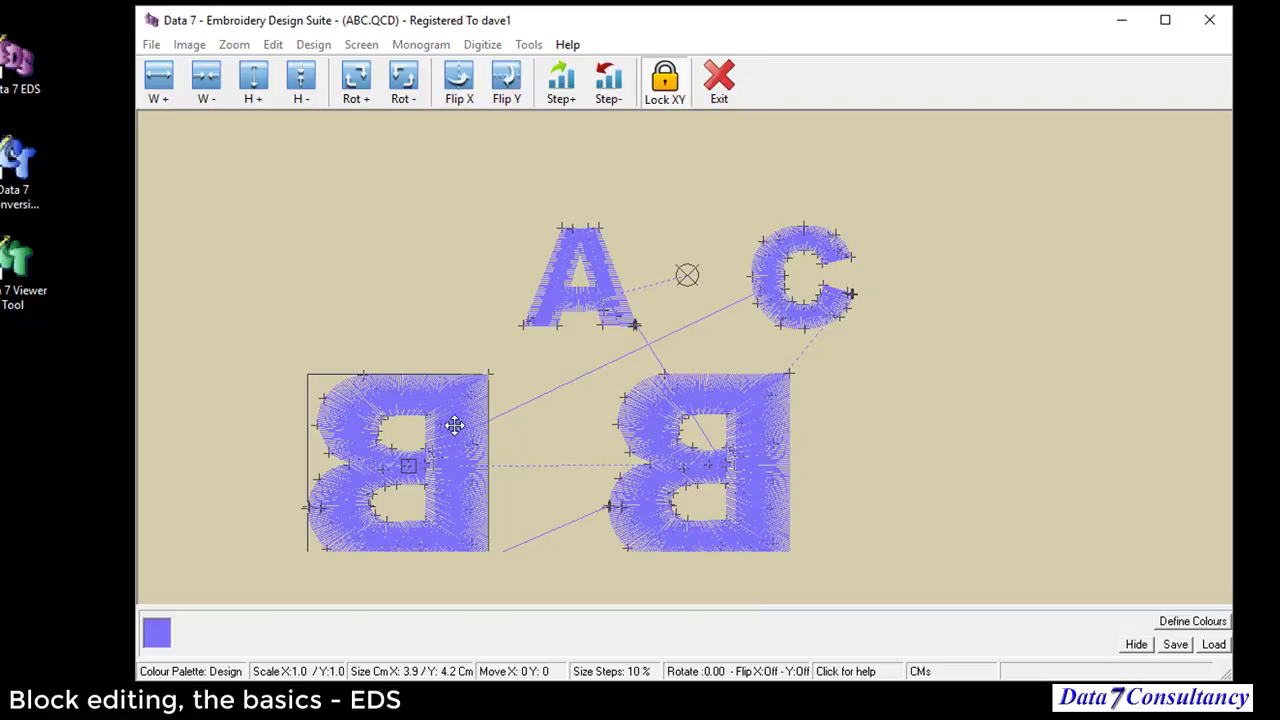
{"action": "left_click_drag", "start_coordinate": [454, 425], "coordinate": [385, 281]}
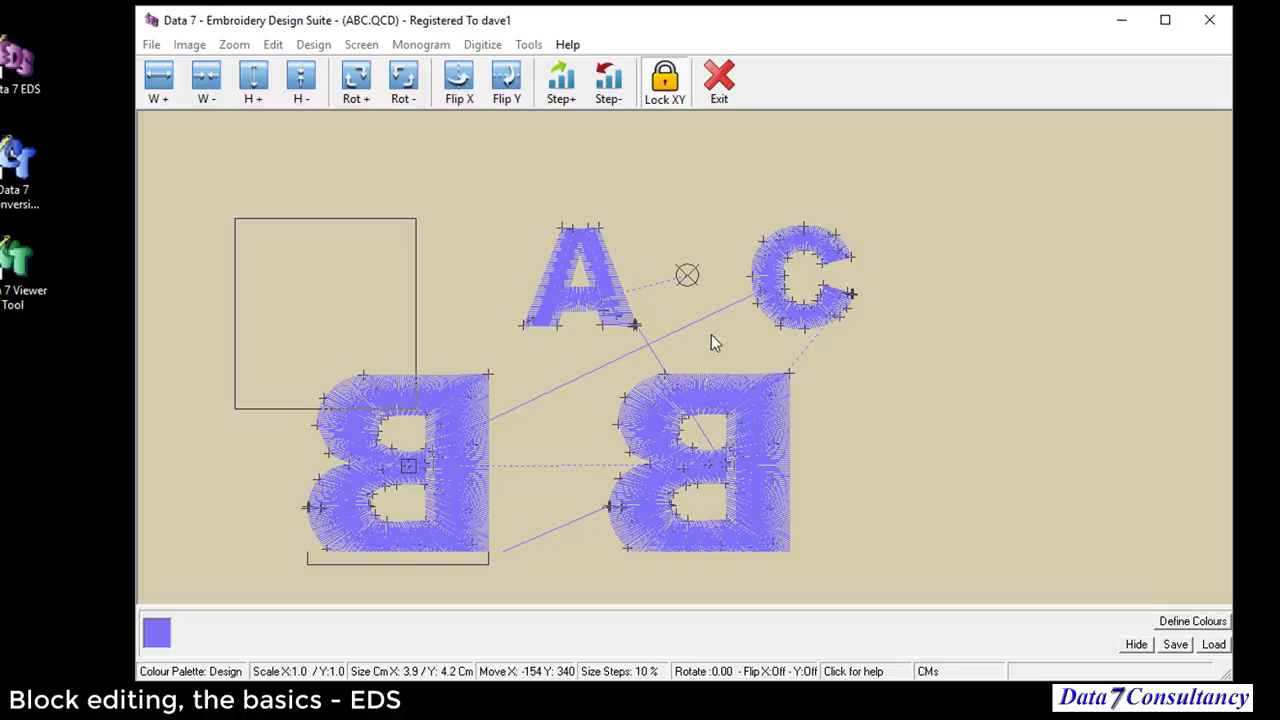
{"action": "left_click_drag", "start_coordinate": [357, 314], "coordinate": [333, 298]}
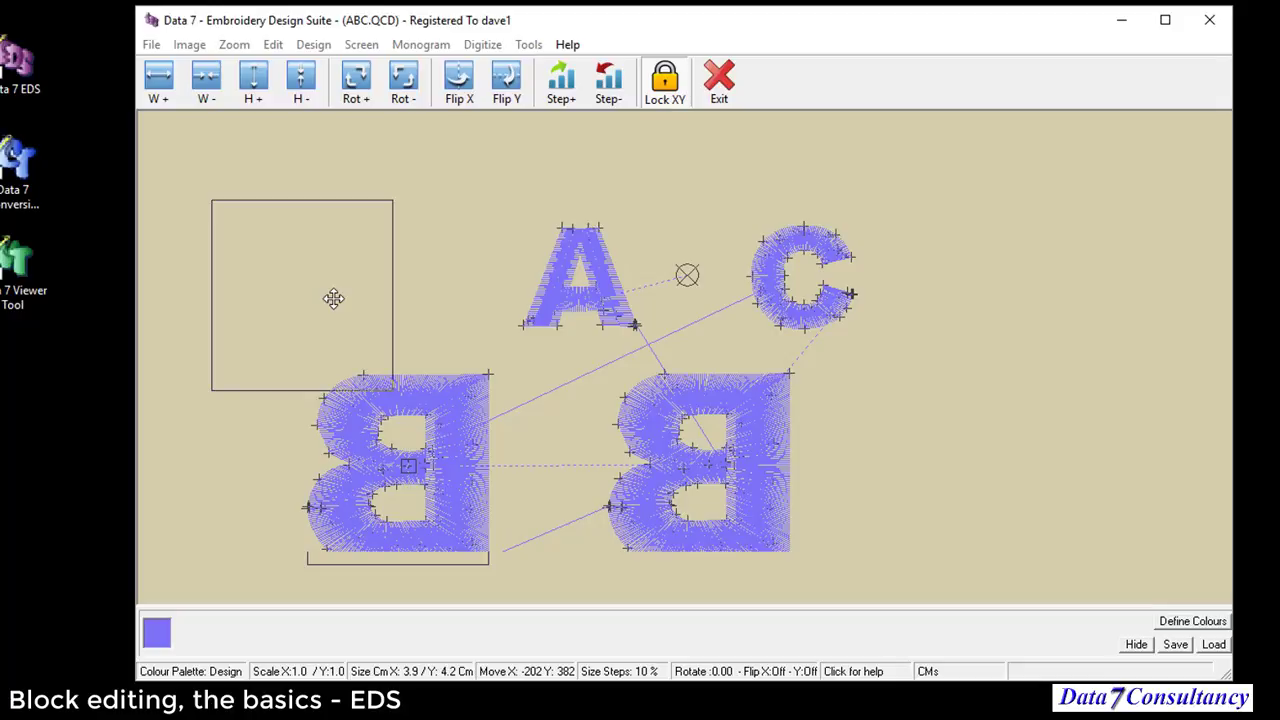
{"action": "left_click", "coordinate": [717, 88]}
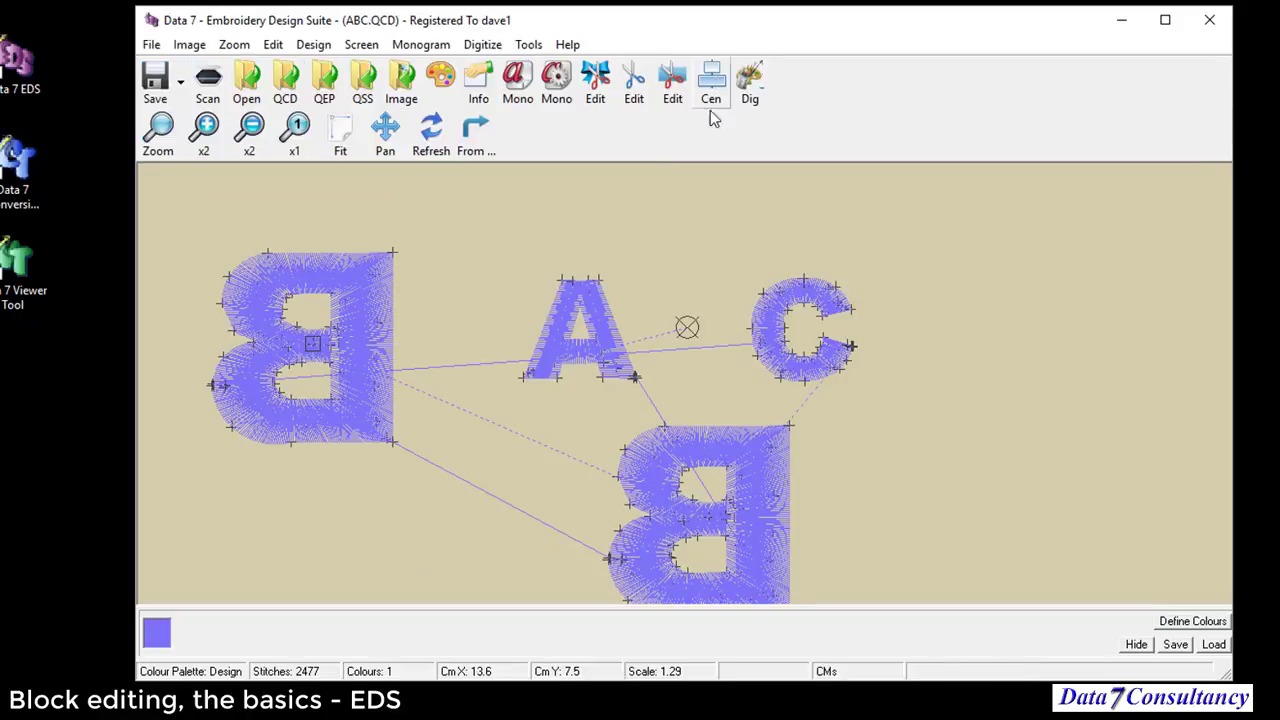
Step: Duplicate the B next to the A and place the new copy below it, at about X -14, Y -486
{"action": "right_click", "coordinate": [437, 263]}
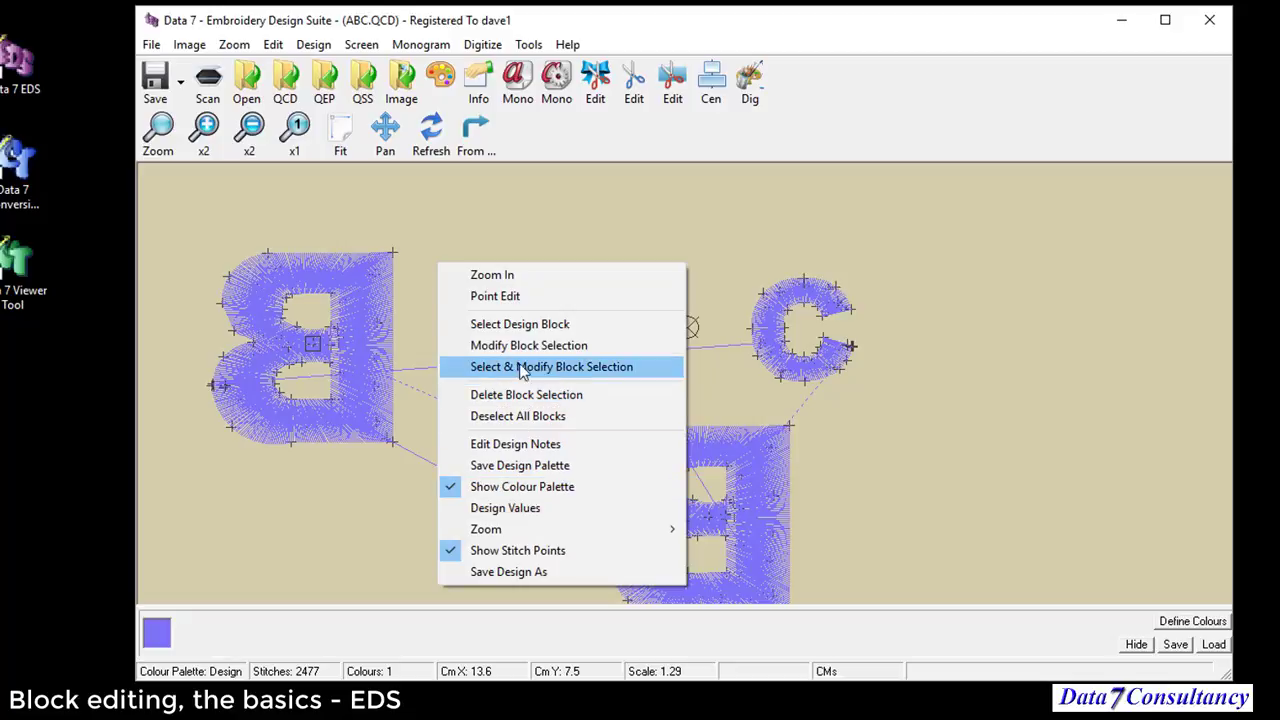
{"action": "left_click", "coordinate": [273, 45]}
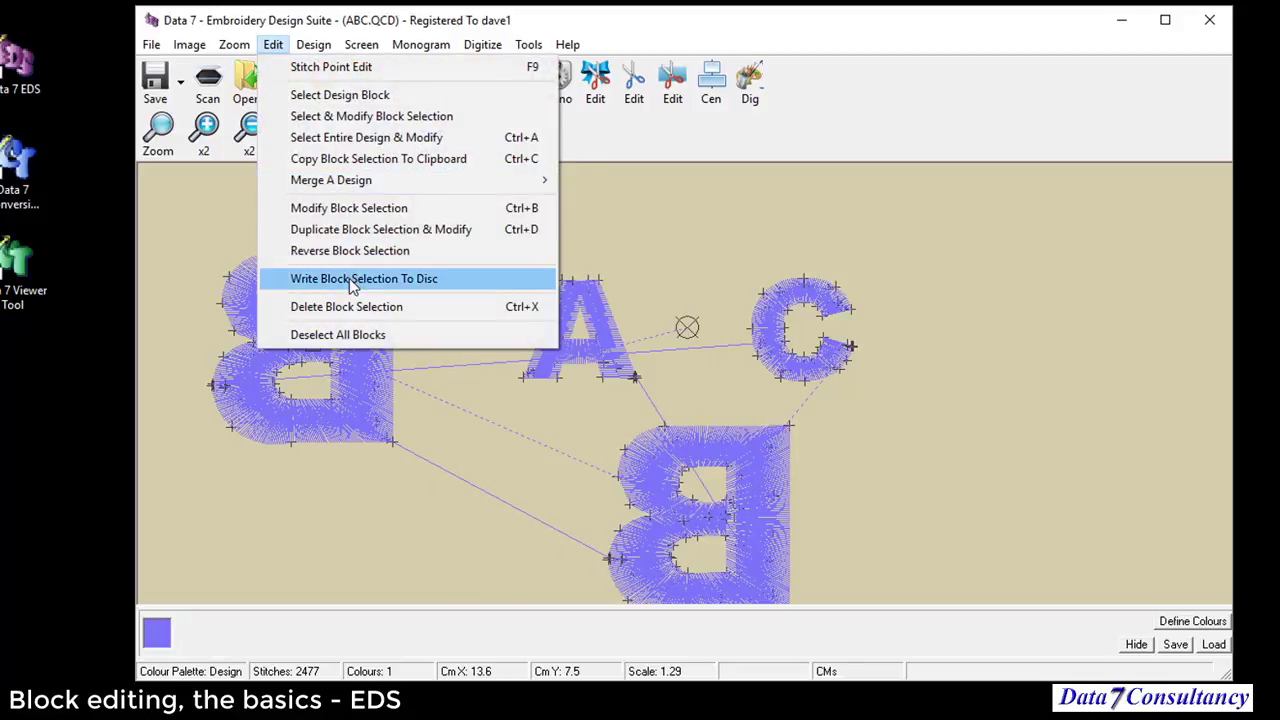
{"action": "left_click", "coordinate": [346, 230]}
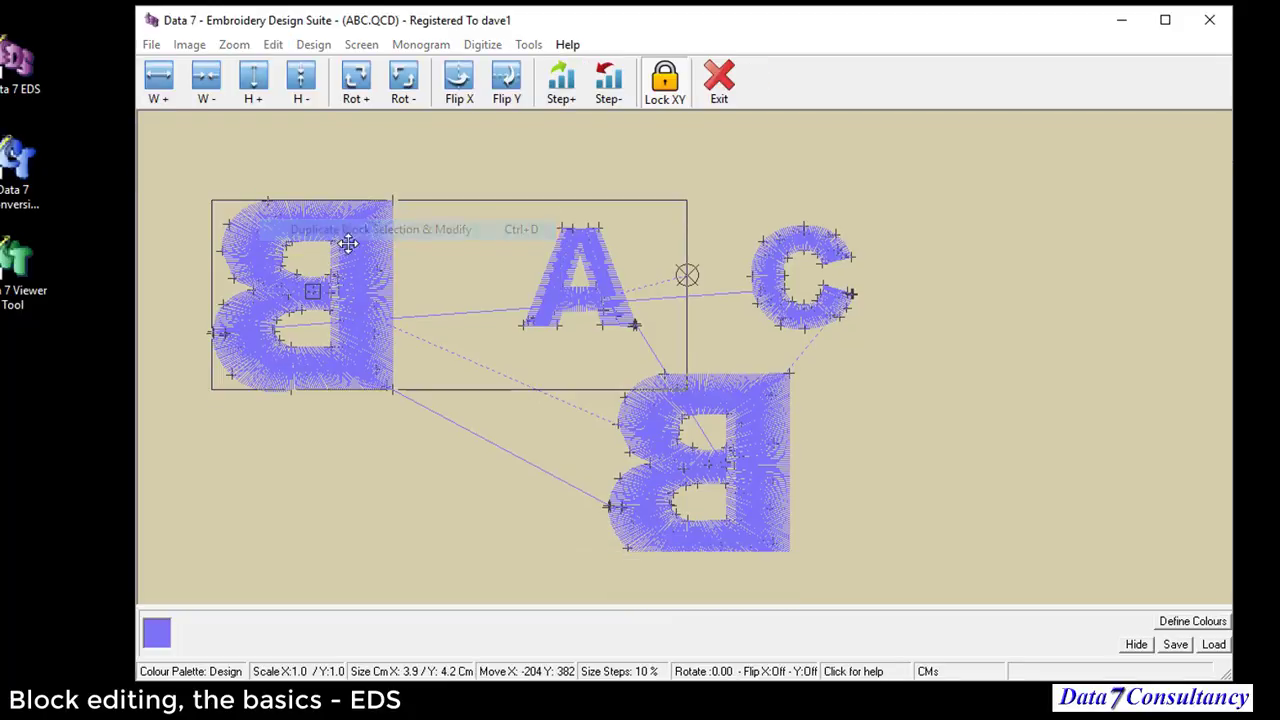
{"action": "left_click_drag", "start_coordinate": [371, 286], "coordinate": [363, 509]}
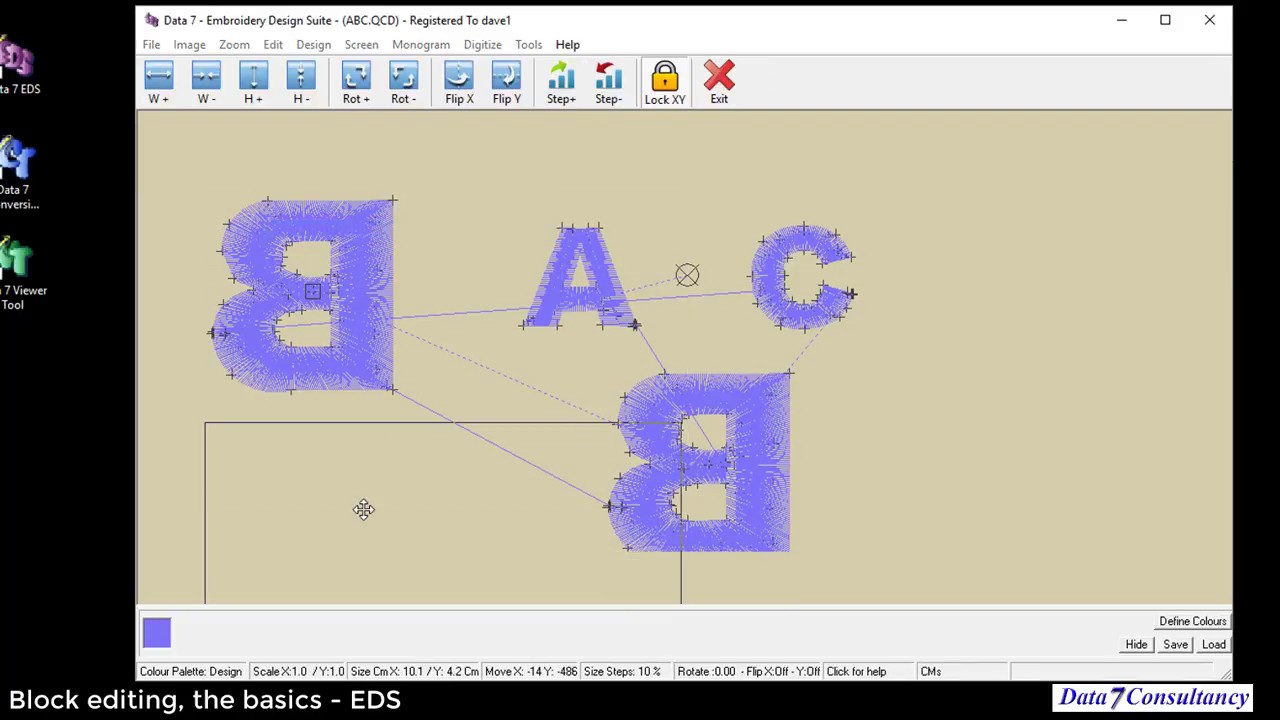
{"action": "left_click", "coordinate": [716, 80]}
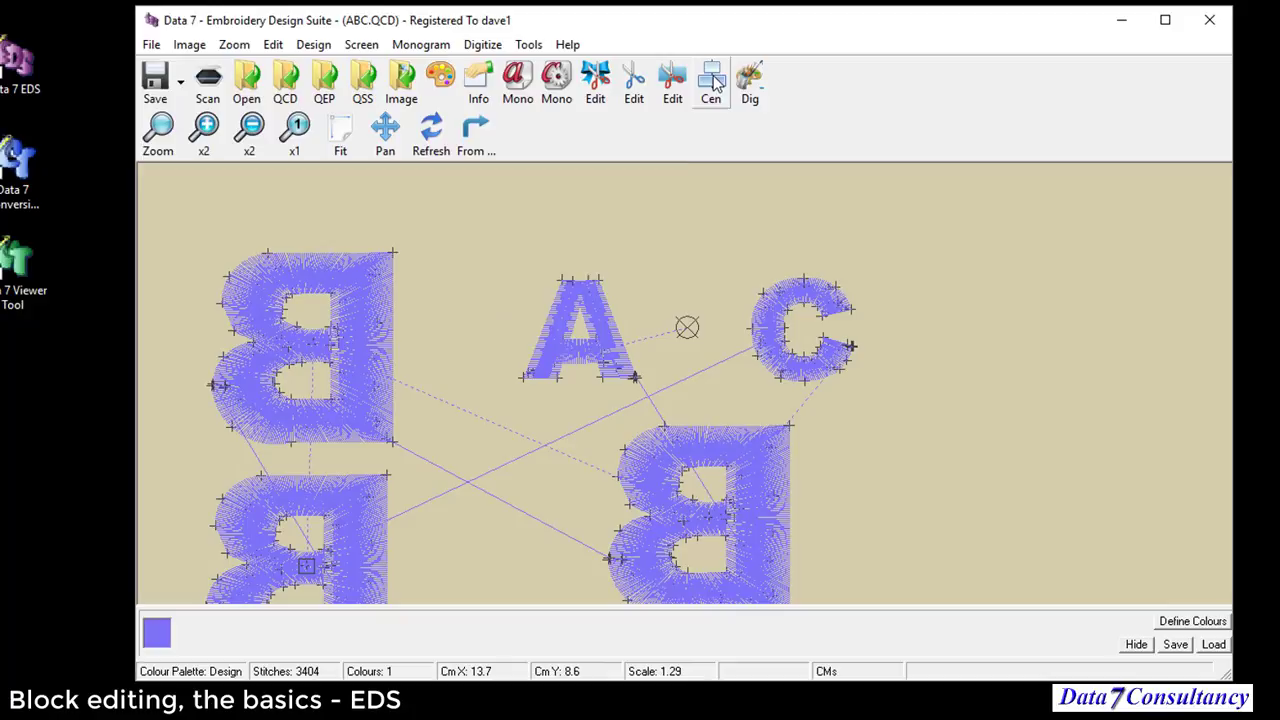
Step: Move the newest B copy beyond the C at the upper right, by about X 1628, Y 639, and delete that block
{"action": "right_click", "coordinate": [474, 406]}
{"action": "left_click", "coordinate": [562, 472]}
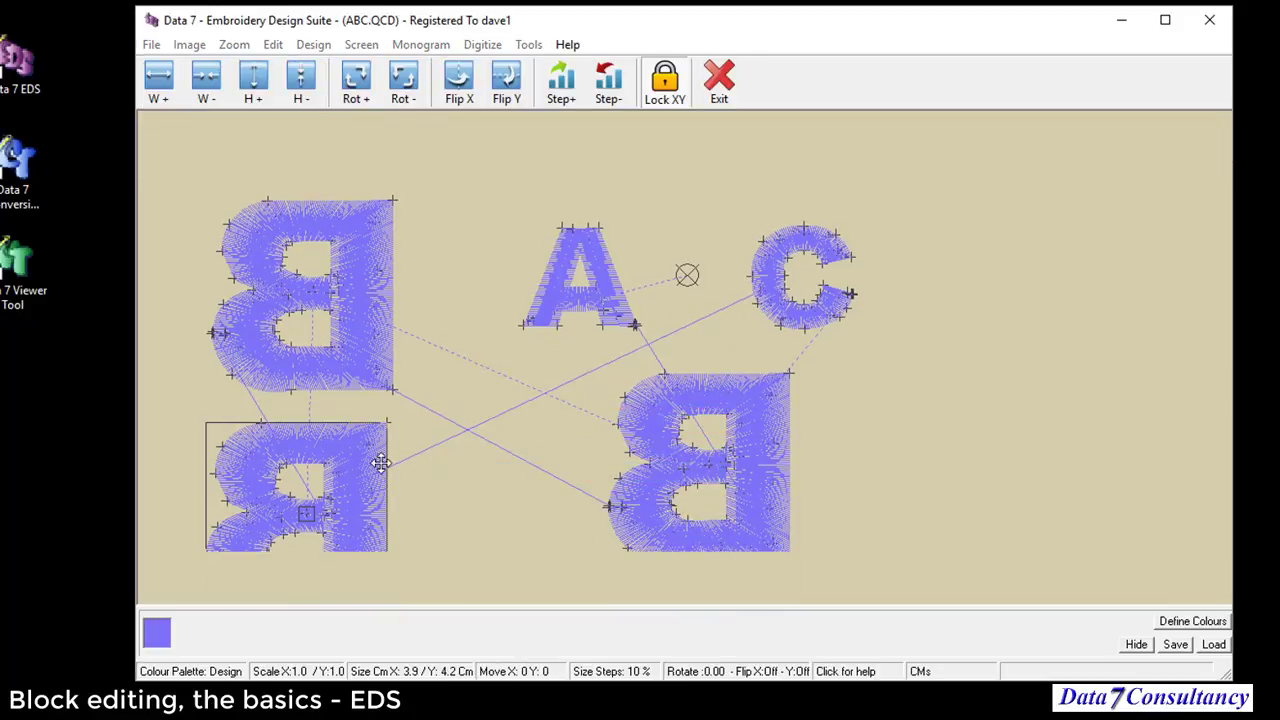
{"action": "left_click_drag", "start_coordinate": [380, 462], "coordinate": [1118, 170]}
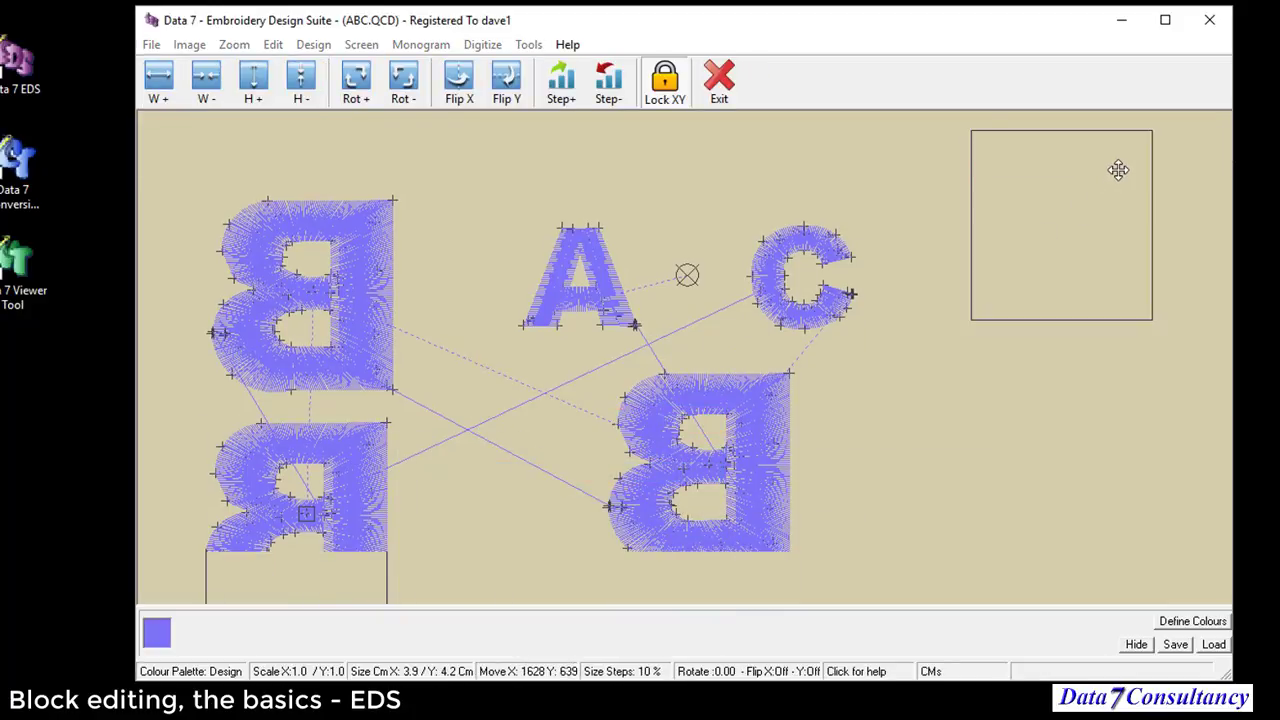
{"action": "left_click", "coordinate": [720, 88]}
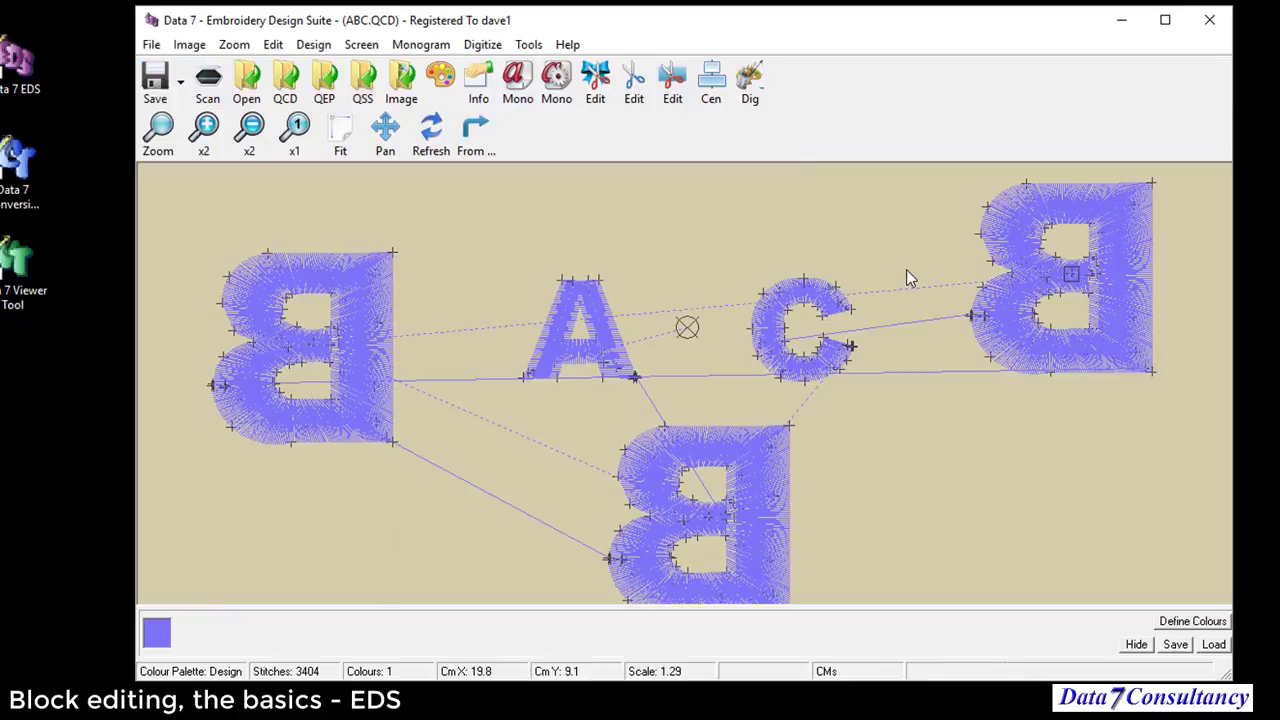
{"action": "right_click", "coordinate": [822, 214]}
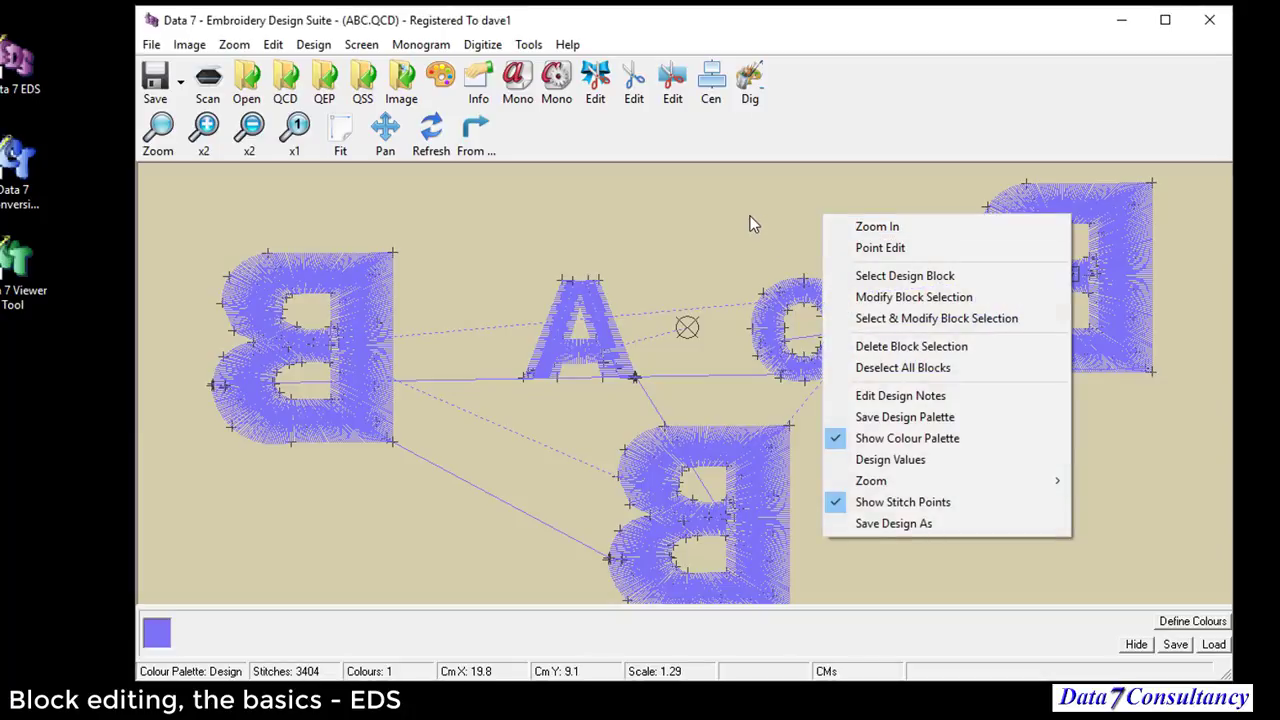
{"action": "left_click", "coordinate": [935, 350]}
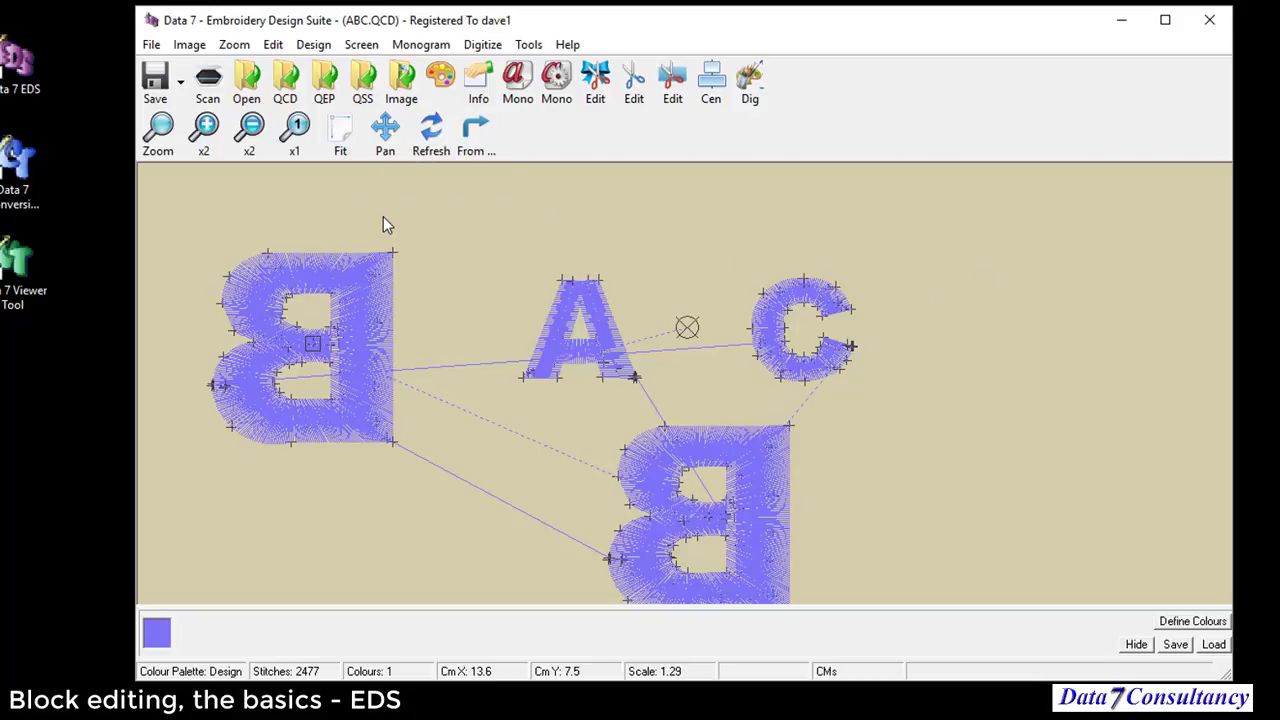
Step: Select the mirrored B block beside the A as a design block and move it by about X -167, Y -64
{"action": "left_click", "coordinate": [341, 140]}
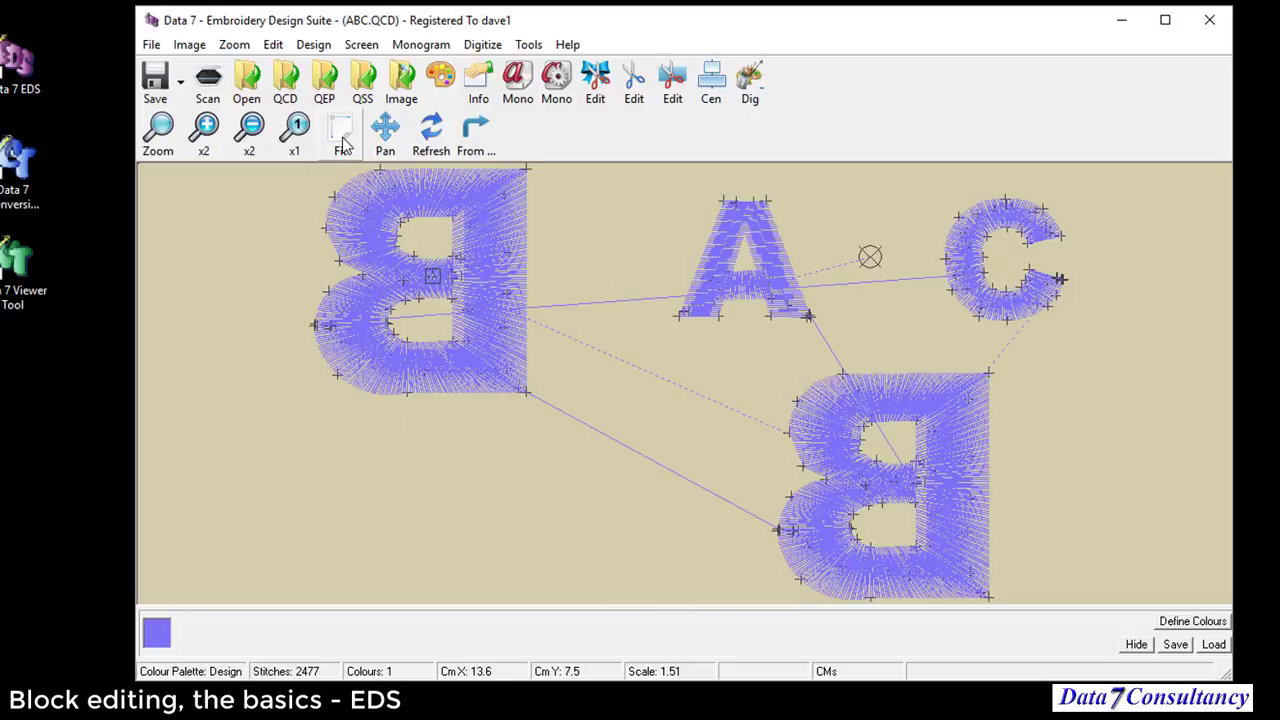
{"action": "left_click", "coordinate": [306, 140]}
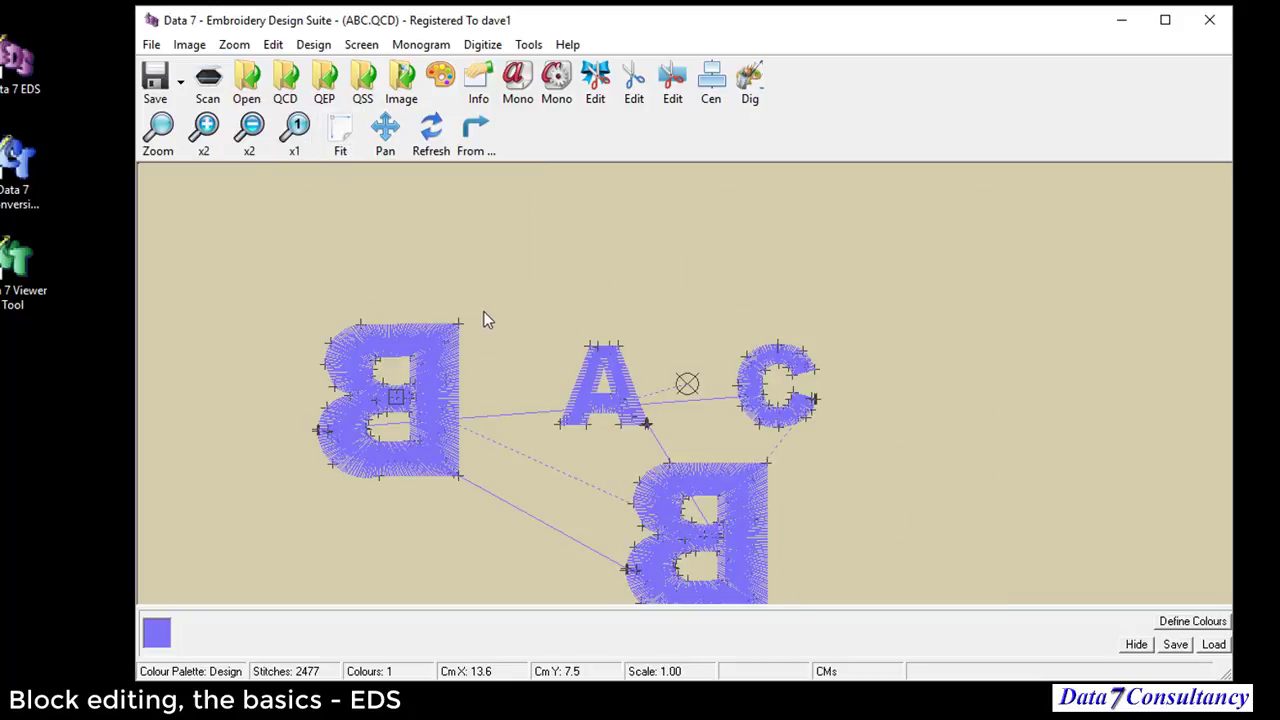
{"action": "left_click", "coordinate": [385, 140]}
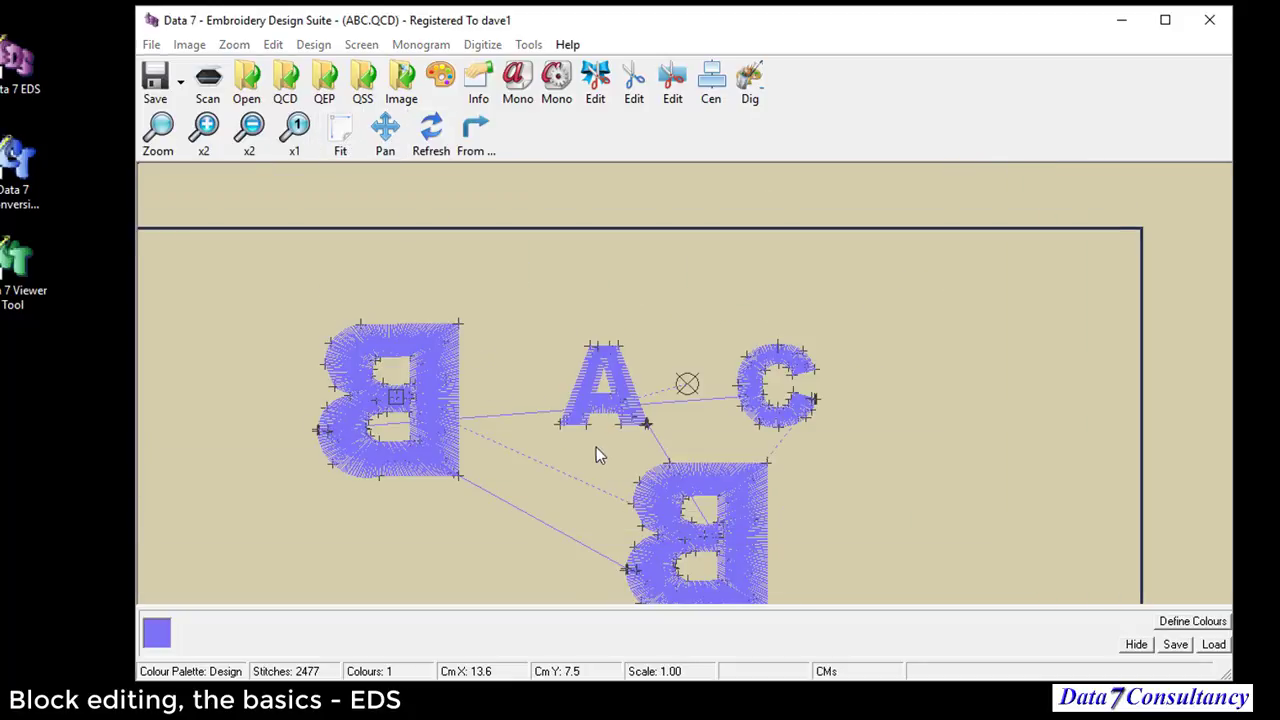
{"action": "left_click", "coordinate": [601, 444]}
{"action": "right_click", "coordinate": [311, 207]}
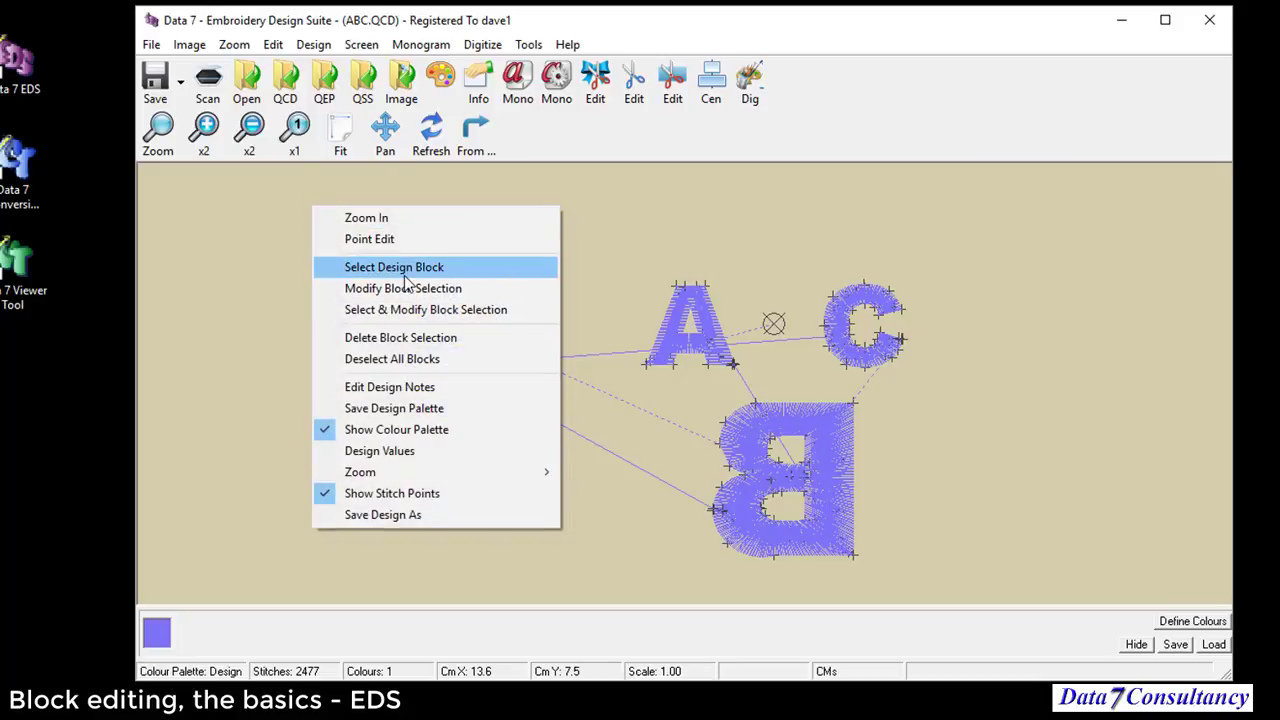
{"action": "left_click", "coordinate": [273, 44]}
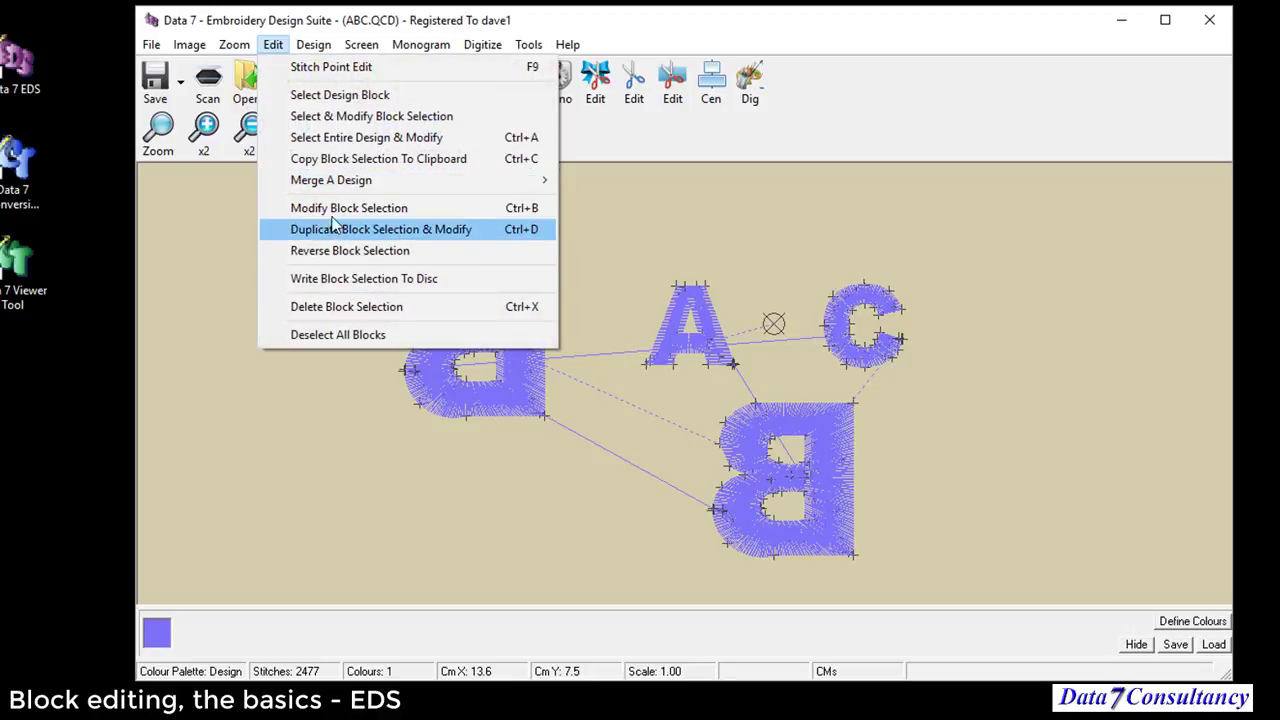
{"action": "left_click", "coordinate": [330, 95]}
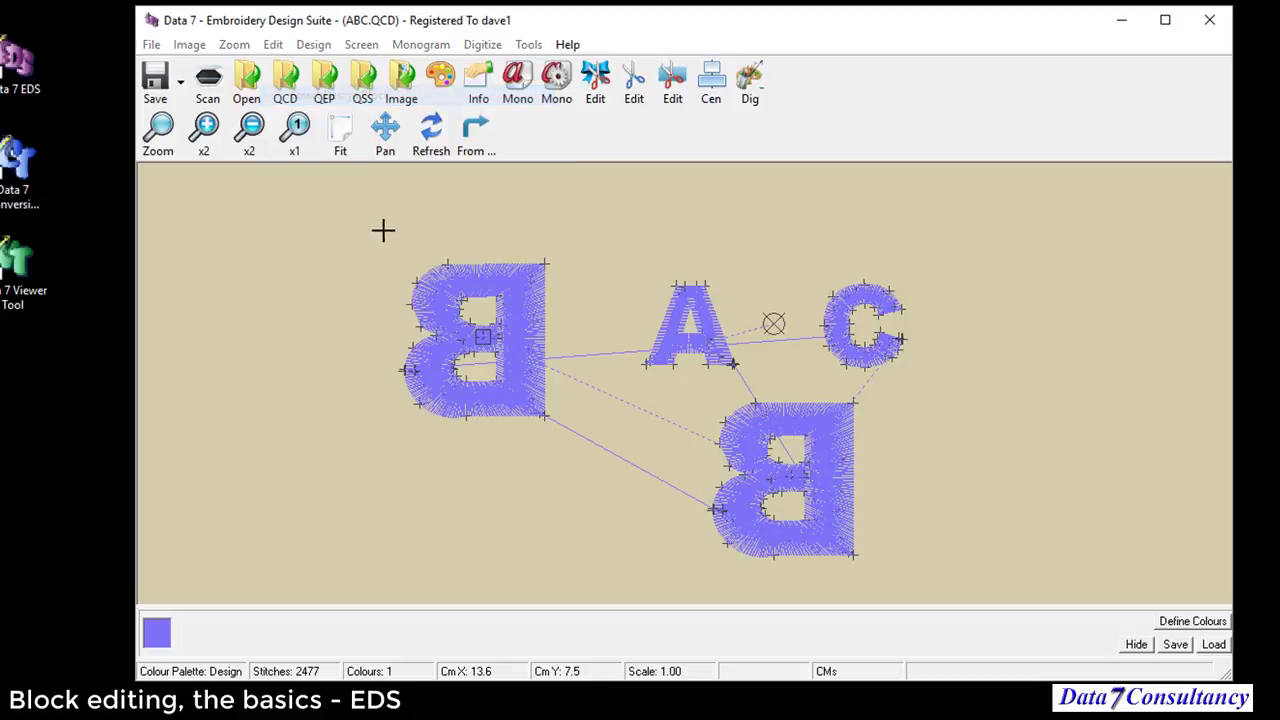
{"action": "left_click_drag", "start_coordinate": [353, 233], "coordinate": [570, 441]}
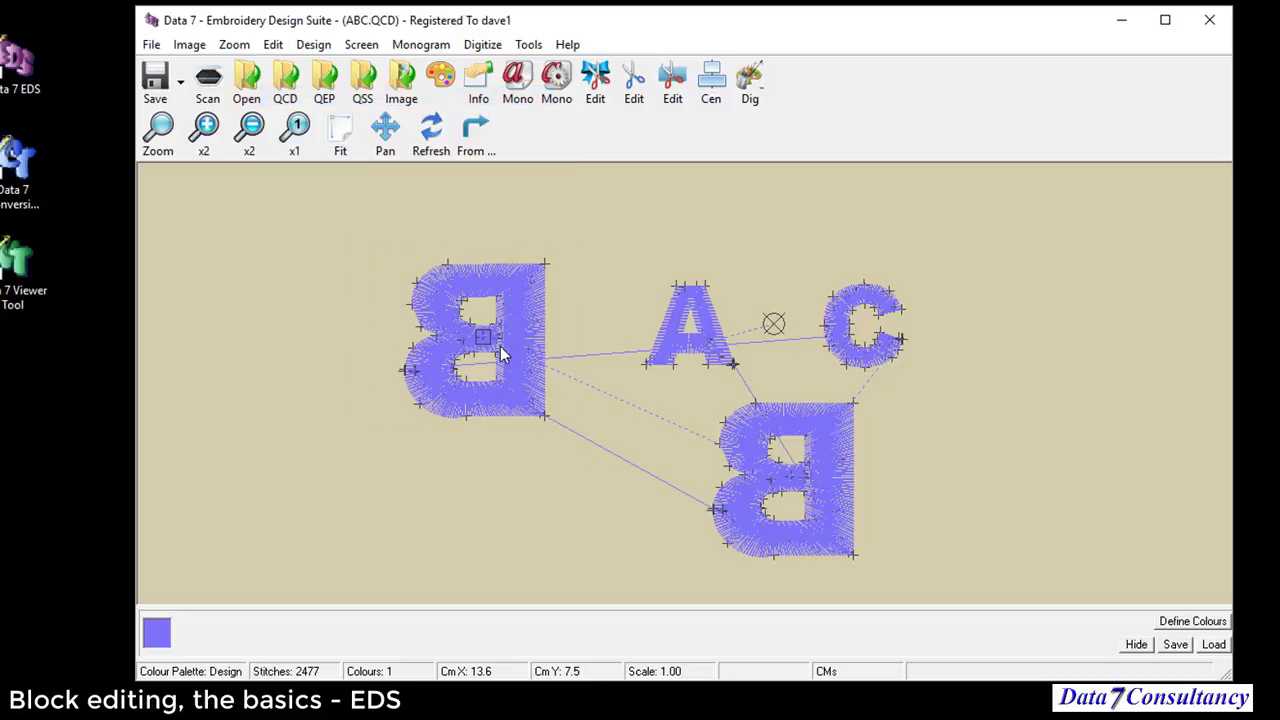
{"action": "right_click", "coordinate": [589, 316]}
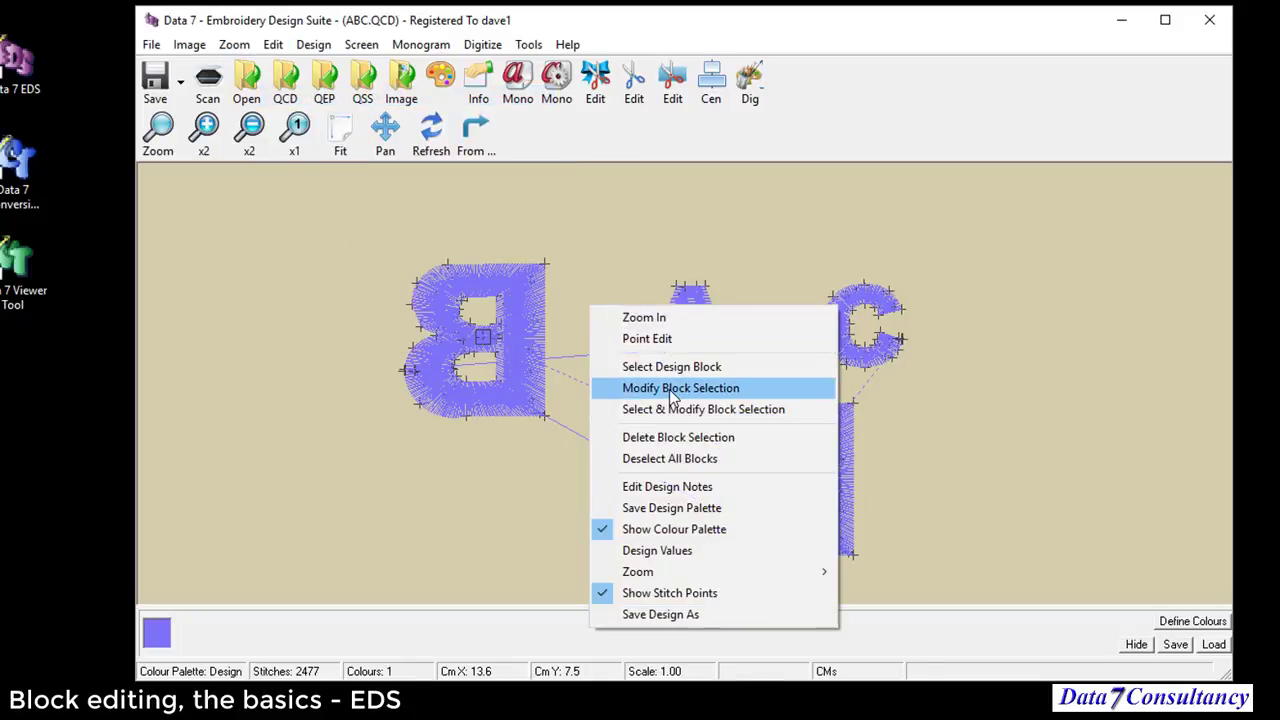
{"action": "left_click", "coordinate": [612, 384]}
{"action": "left_click_drag", "start_coordinate": [493, 258], "coordinate": [429, 333]}
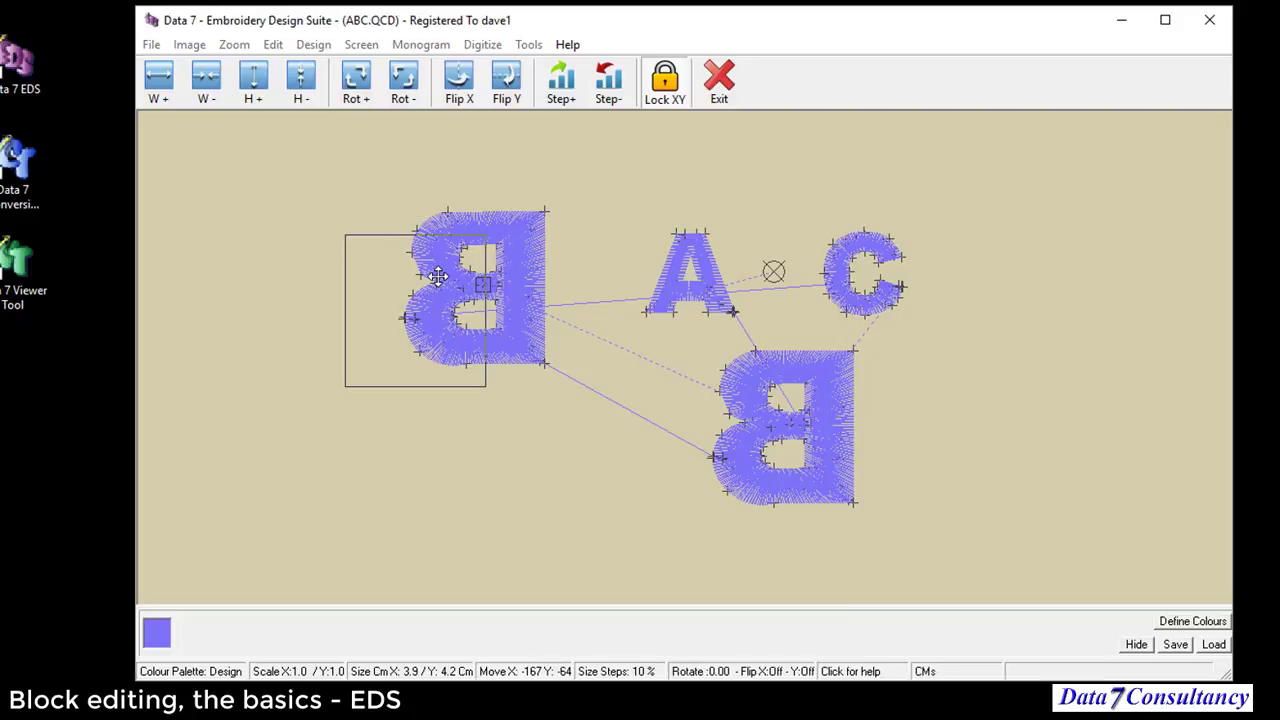
{"action": "left_click", "coordinate": [719, 80]}
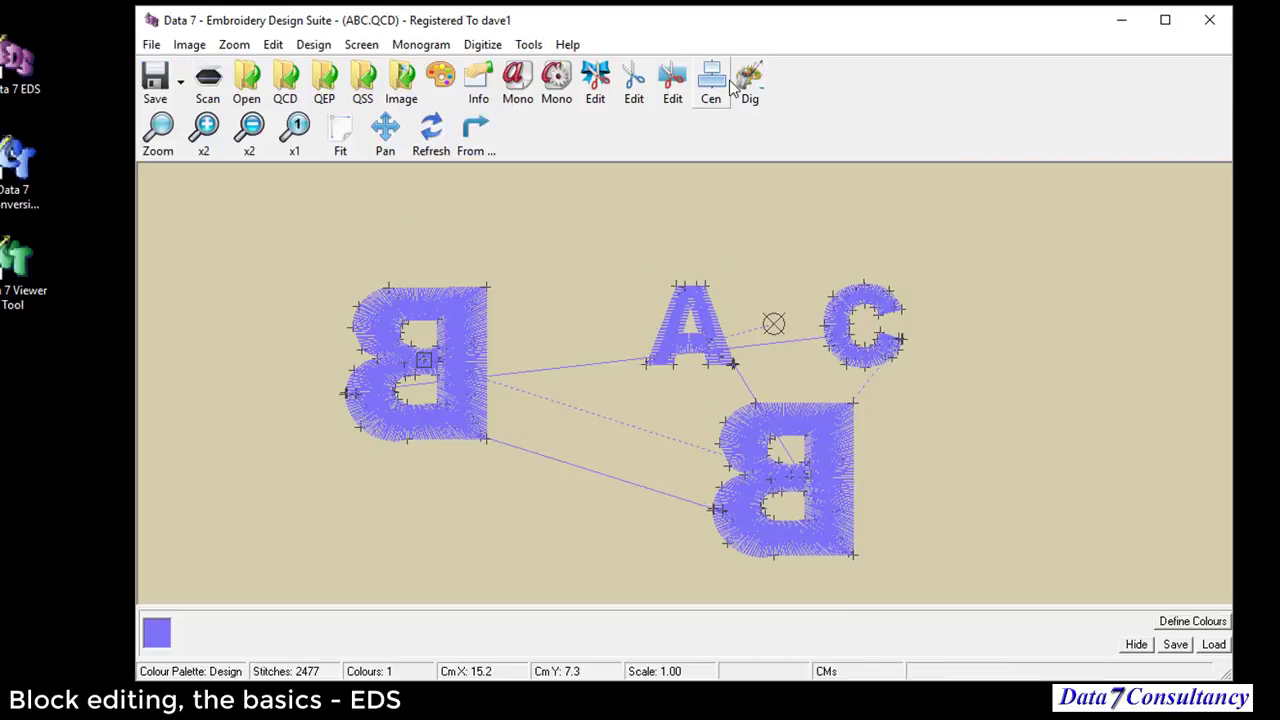
Step: Add the mirrored B below the A and C to the block selection and move both Bs together by about X -389, Y -156
{"action": "left_click", "coordinate": [273, 44]}
{"action": "left_click", "coordinate": [330, 94]}
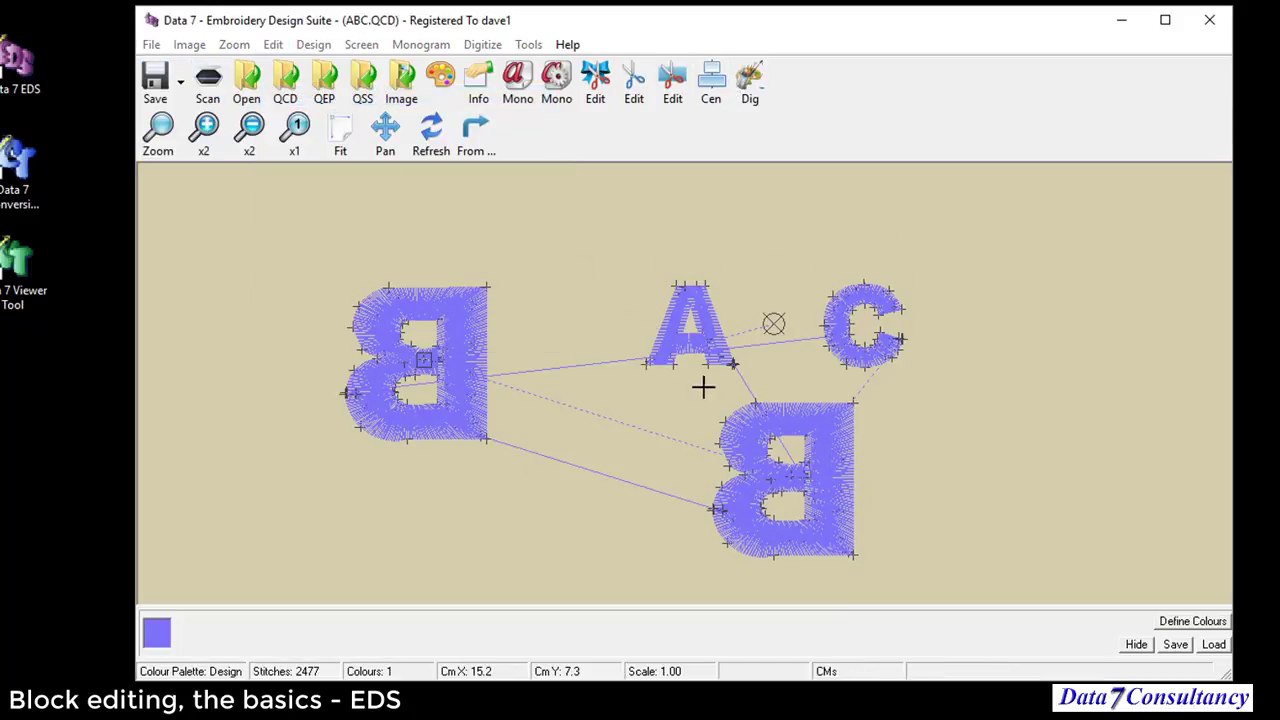
{"action": "left_click_drag", "start_coordinate": [698, 394], "coordinate": [889, 577]}
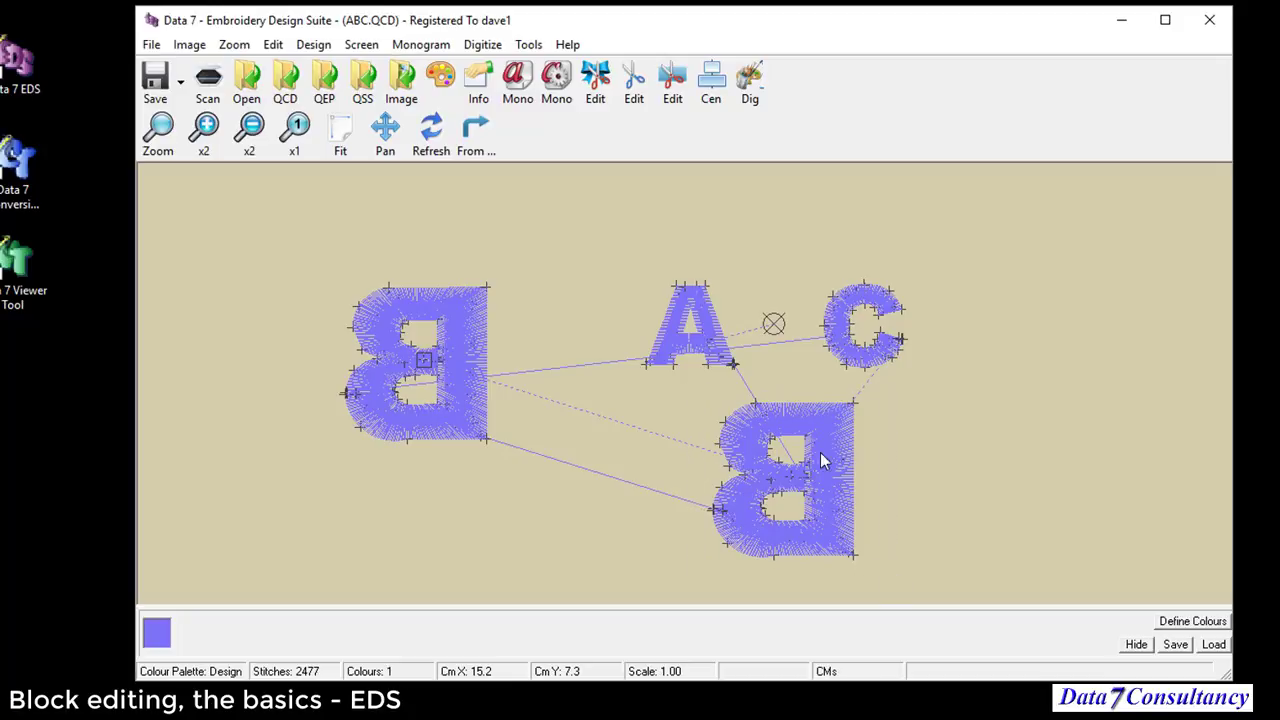
{"action": "right_click", "coordinate": [553, 284]}
{"action": "left_click", "coordinate": [590, 366]}
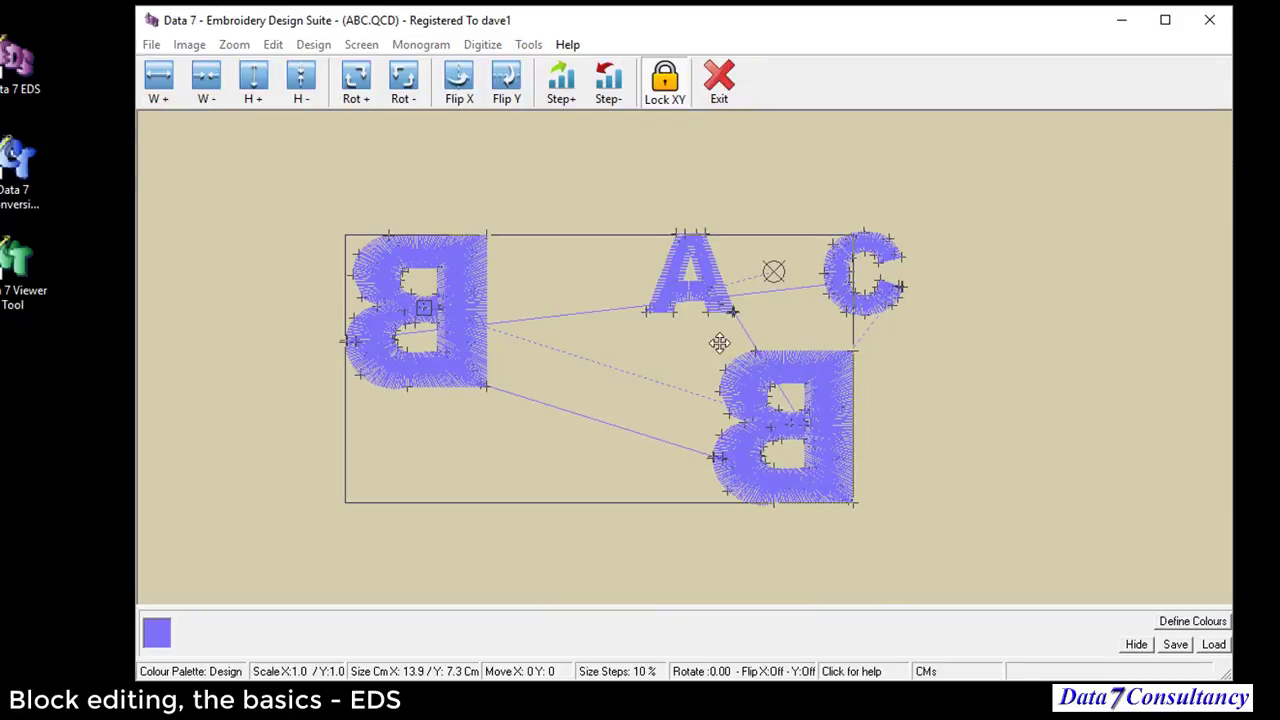
{"action": "left_click_drag", "start_coordinate": [680, 342], "coordinate": [537, 399]}
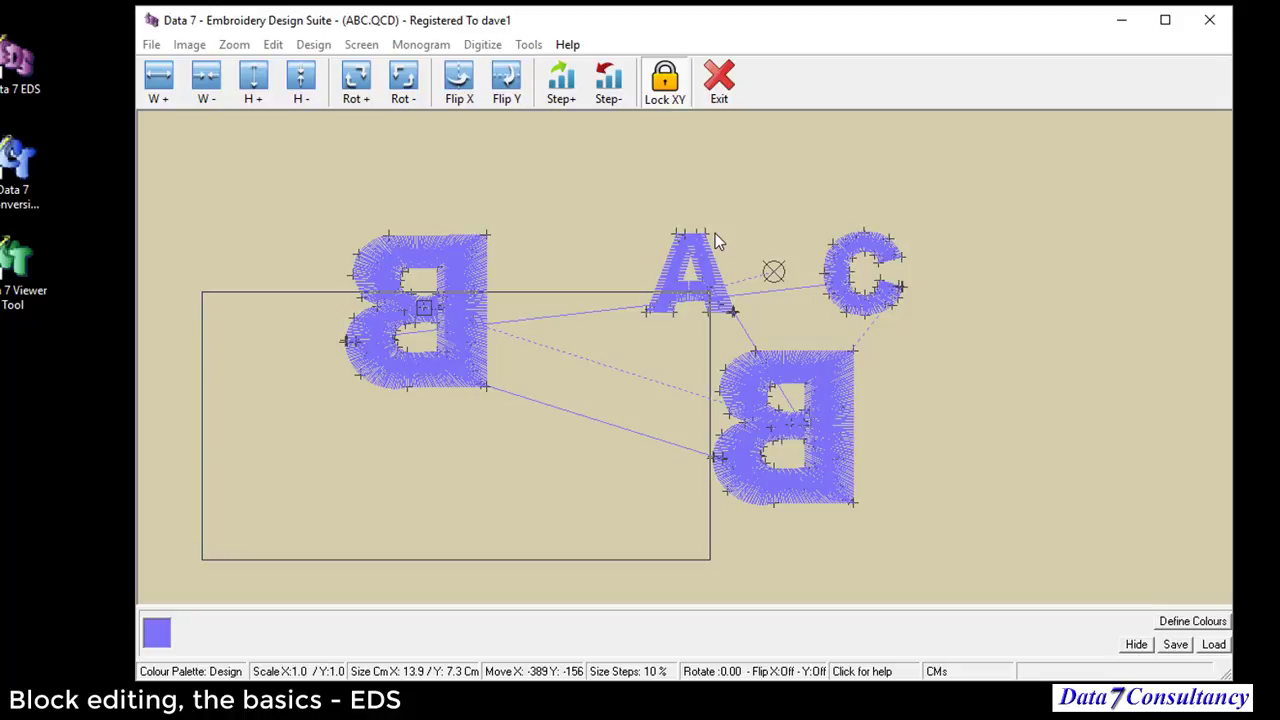
{"action": "left_click", "coordinate": [719, 84]}
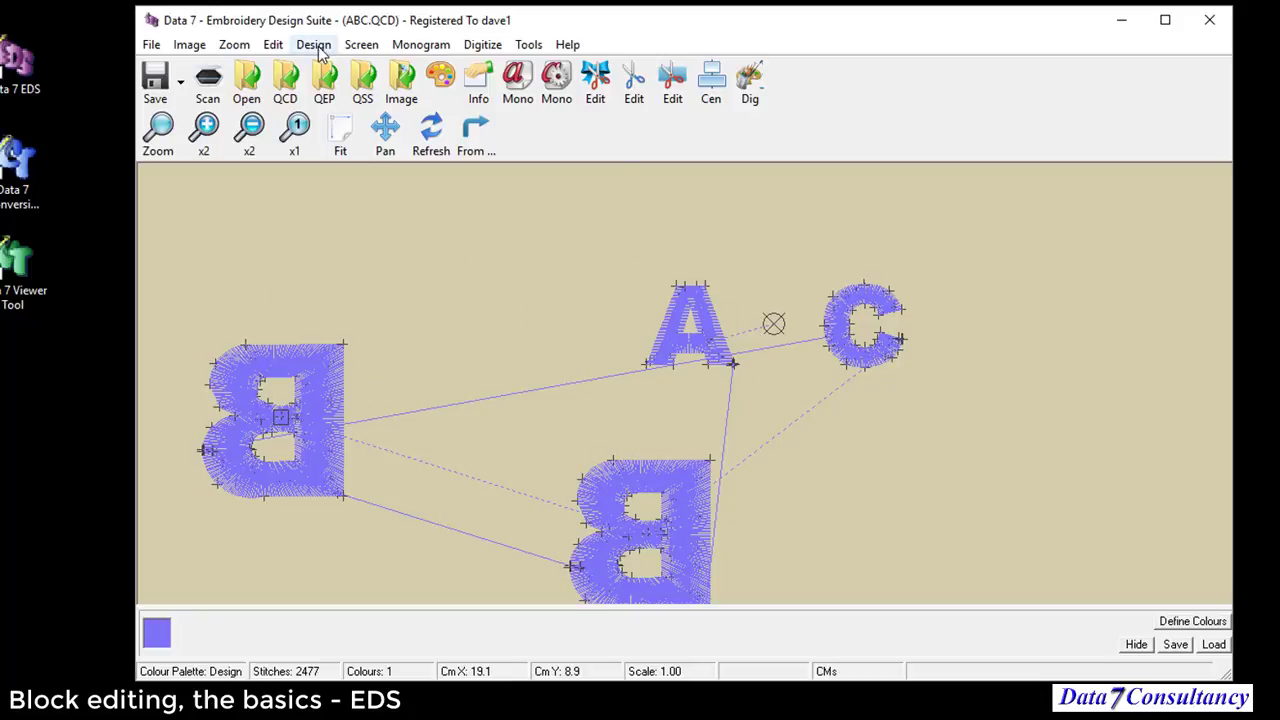
Step: Delete both selected B blocks and fit the remaining design in the window
{"action": "left_click", "coordinate": [273, 44]}
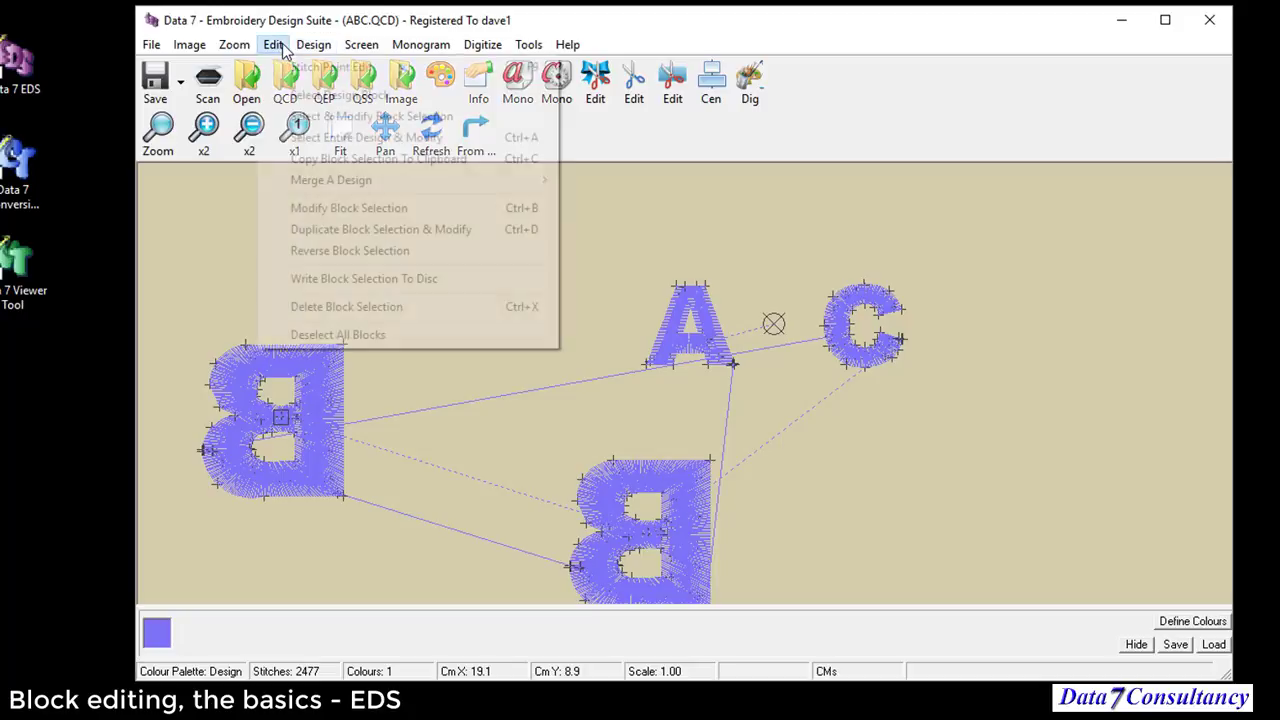
{"action": "left_click", "coordinate": [347, 306]}
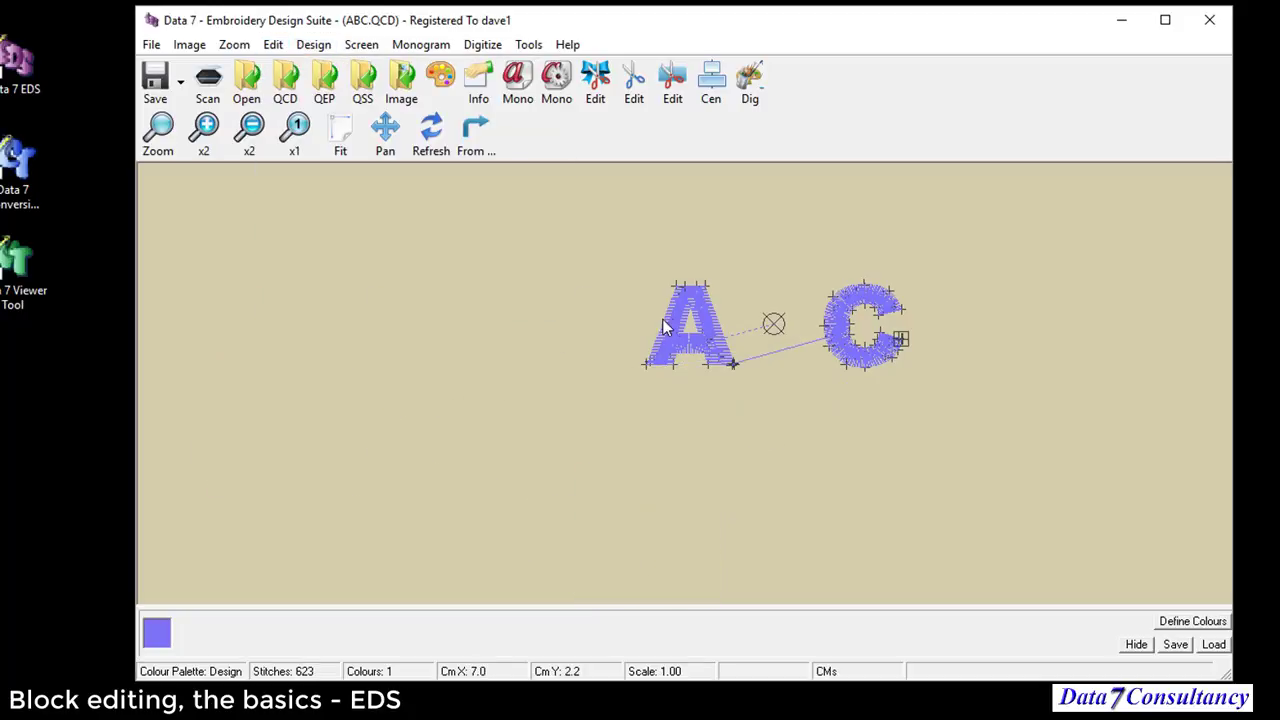
{"action": "left_click", "coordinate": [340, 140]}
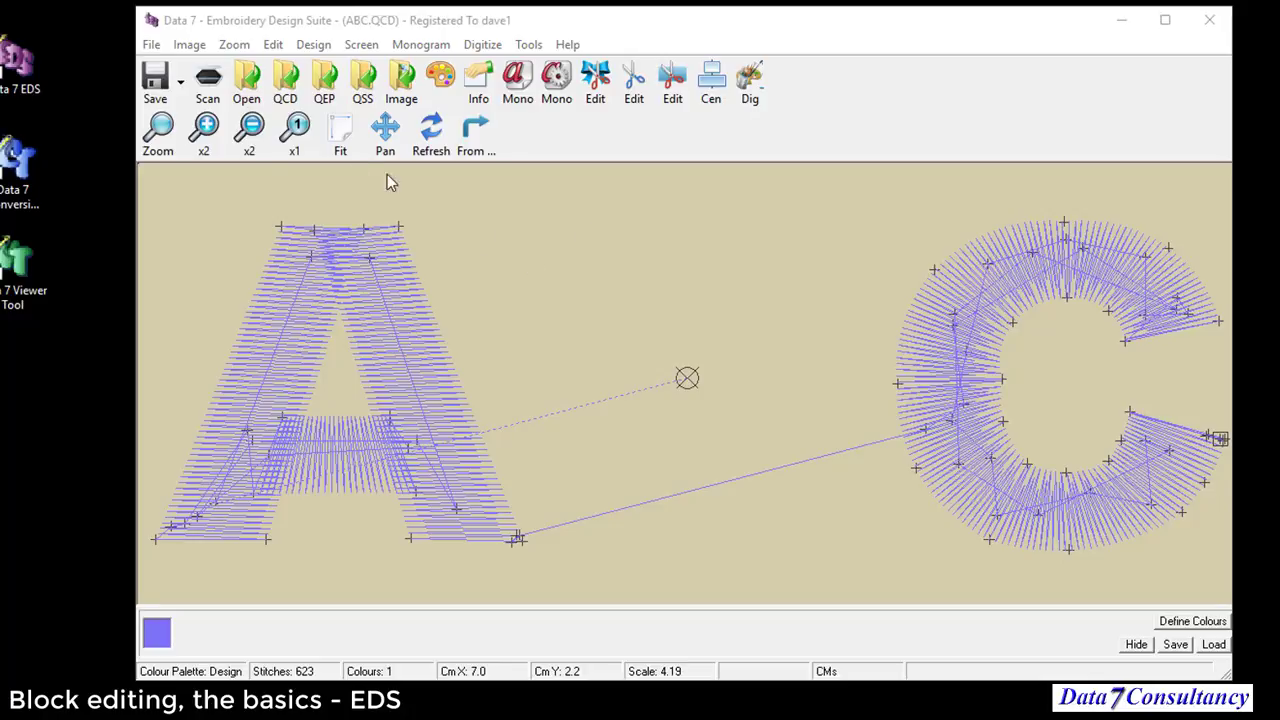
Step: Reopen ABC.QCD from the recent files, discarding the changes to the current design
{"action": "left_click", "coordinate": [151, 44]}
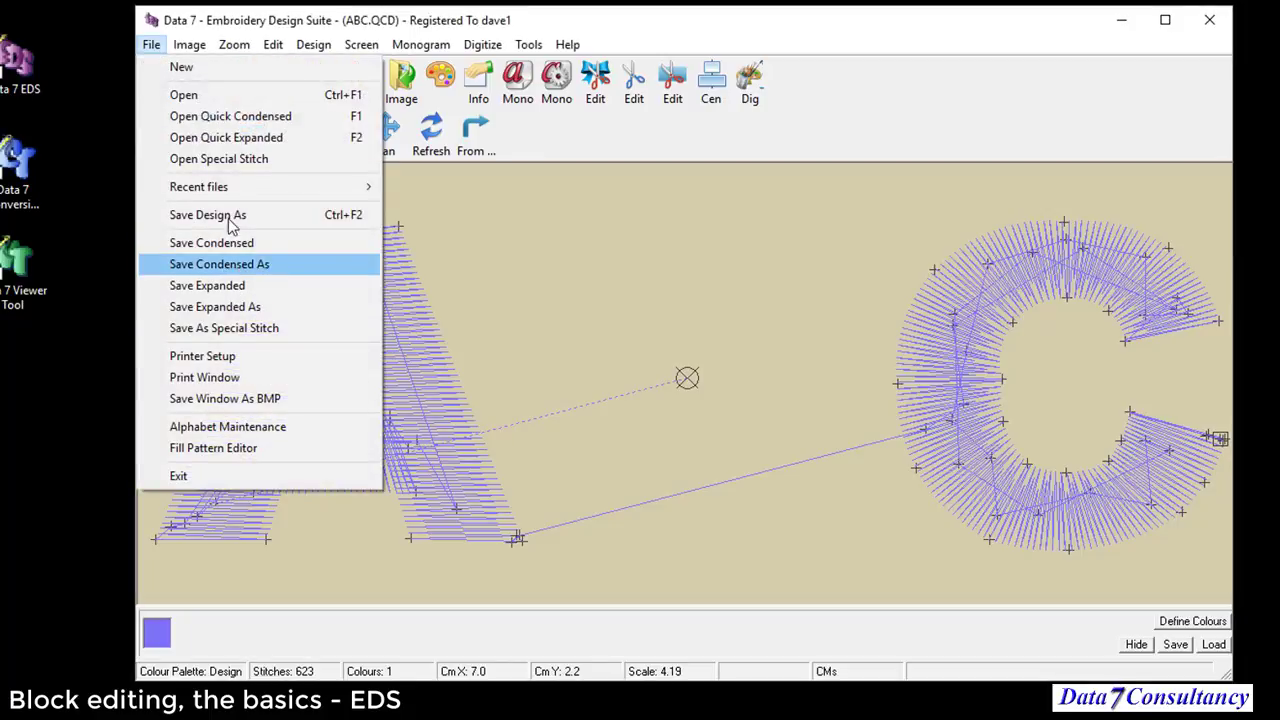
{"action": "mouse_move", "coordinate": [200, 187]}
{"action": "left_click", "coordinate": [600, 291]}
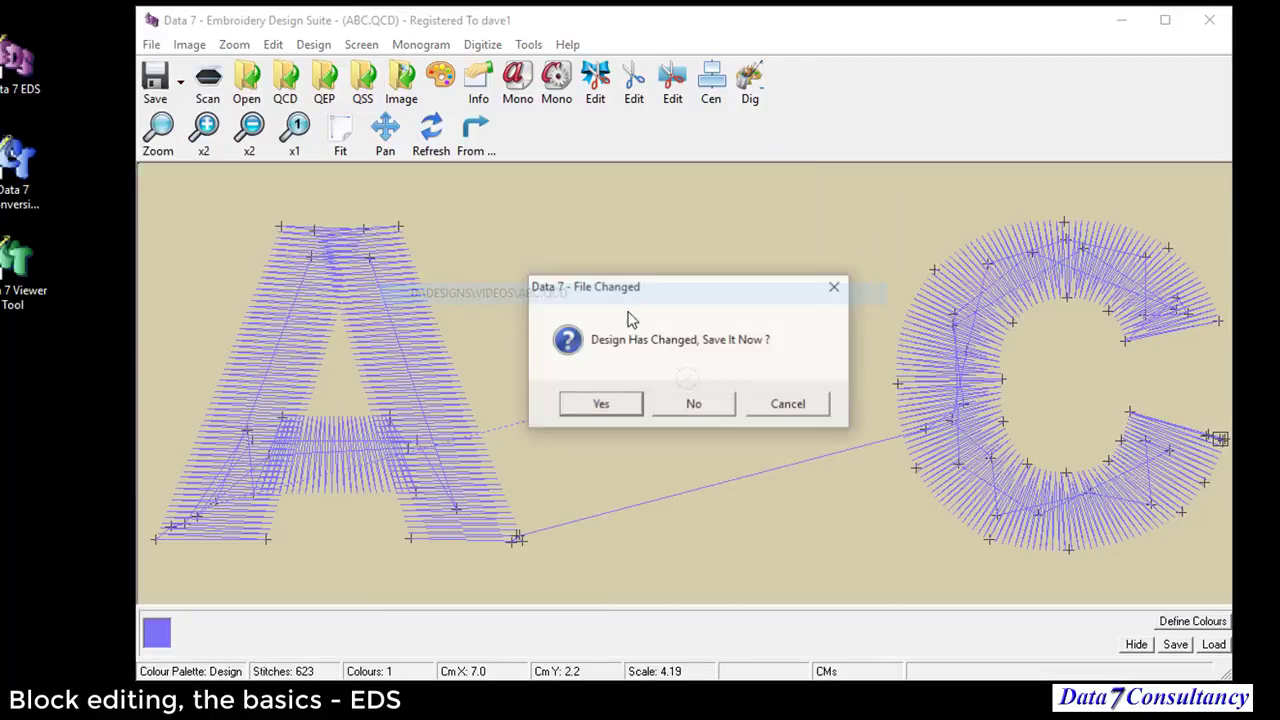
{"action": "left_click", "coordinate": [681, 402]}
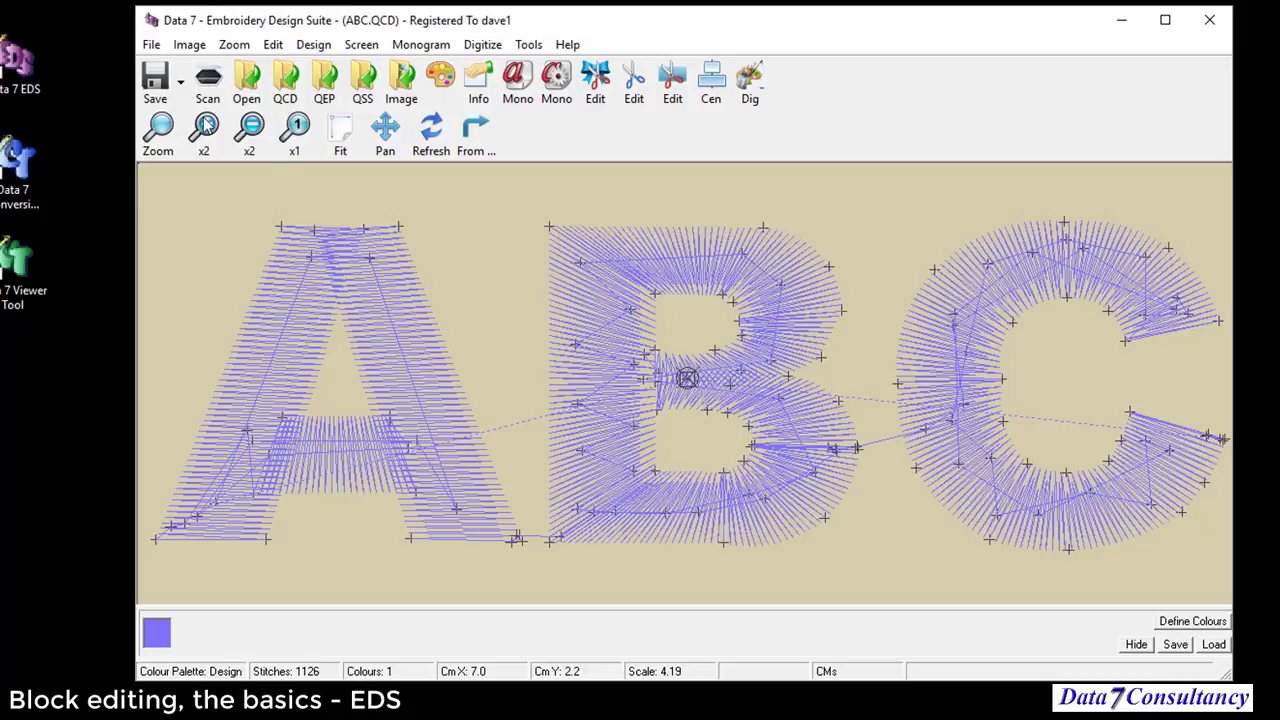
Step: Save the design in Data 7 Expanded format as ABC.QEP in D:\Designs\_Images, overwriting the existing file
{"action": "left_click", "coordinate": [151, 44]}
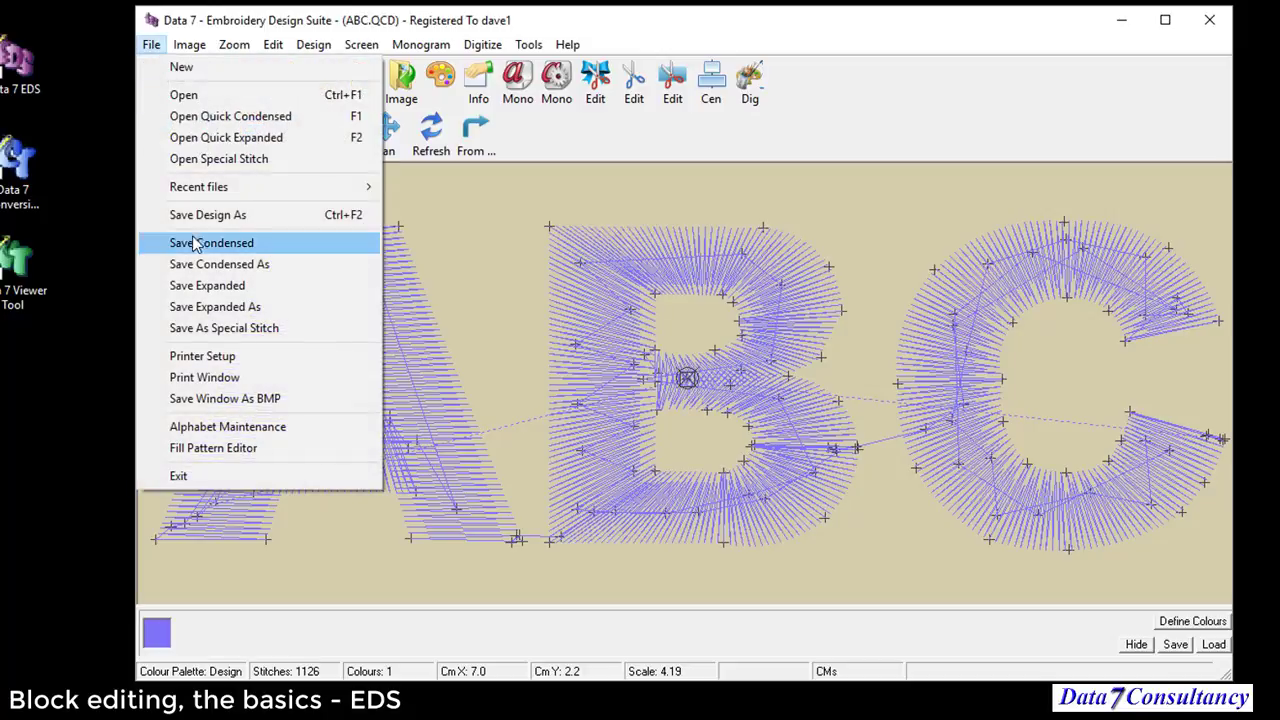
{"action": "left_click", "coordinate": [255, 307]}
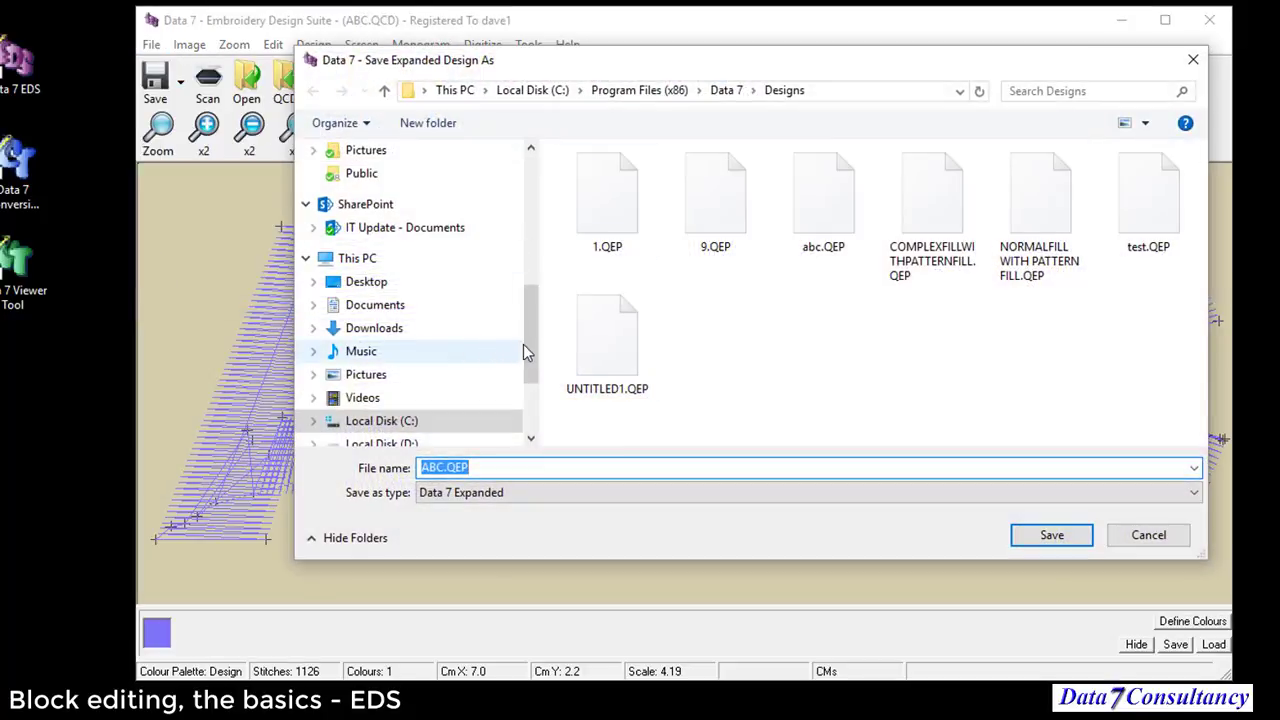
{"action": "scroll", "coordinate": [527, 351], "scroll_direction": "down", "scroll_amount": 2}
{"action": "left_click", "coordinate": [400, 312]}
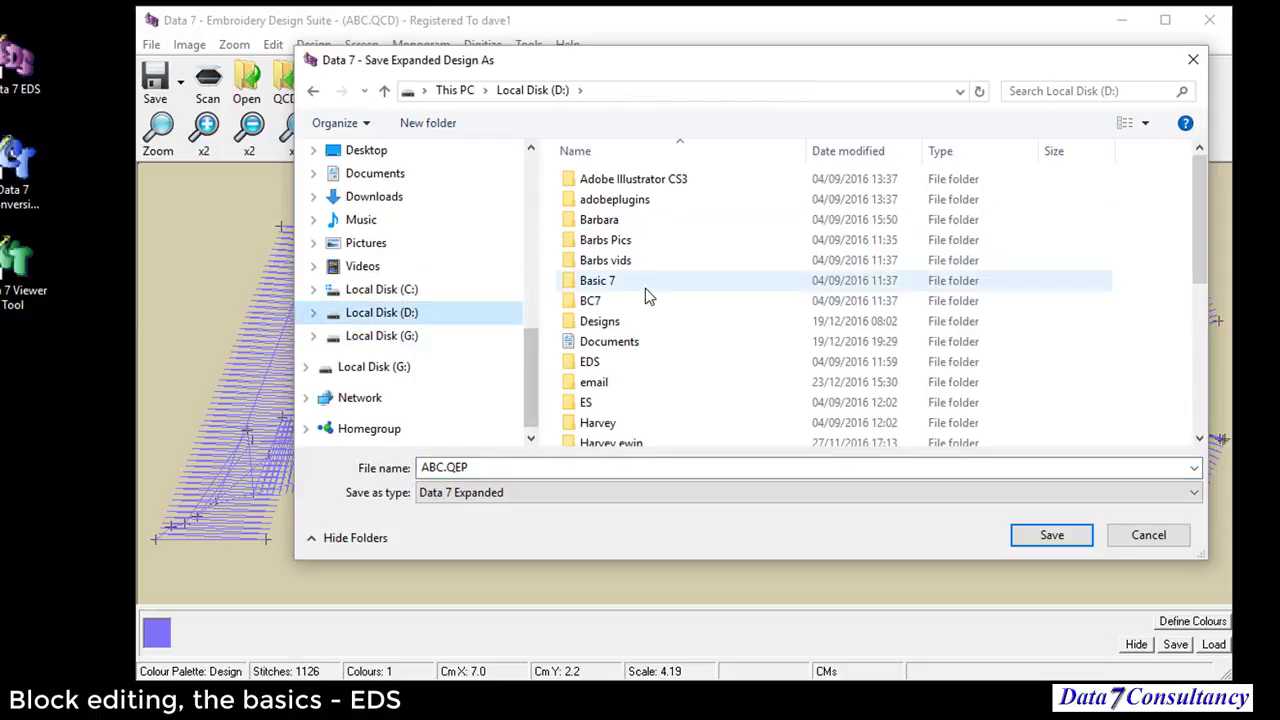
{"action": "double_click", "coordinate": [600, 321]}
{"action": "double_click", "coordinate": [600, 178]}
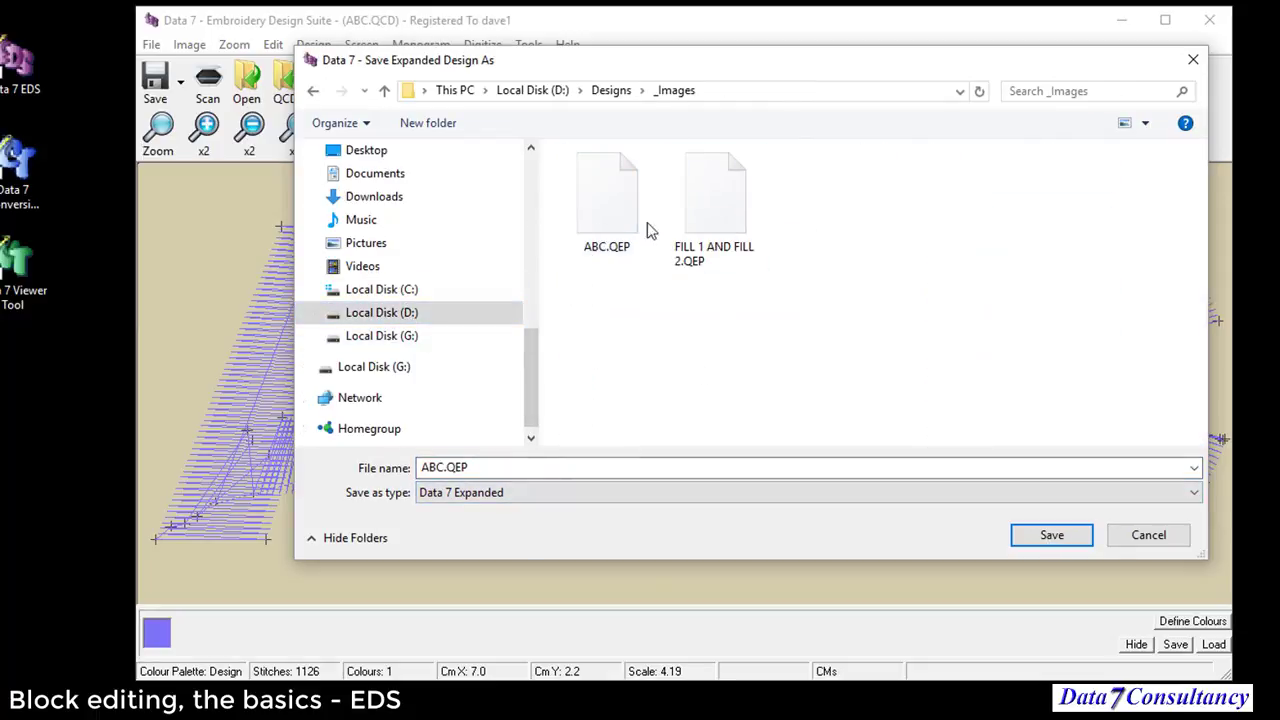
{"action": "left_click", "coordinate": [1038, 536]}
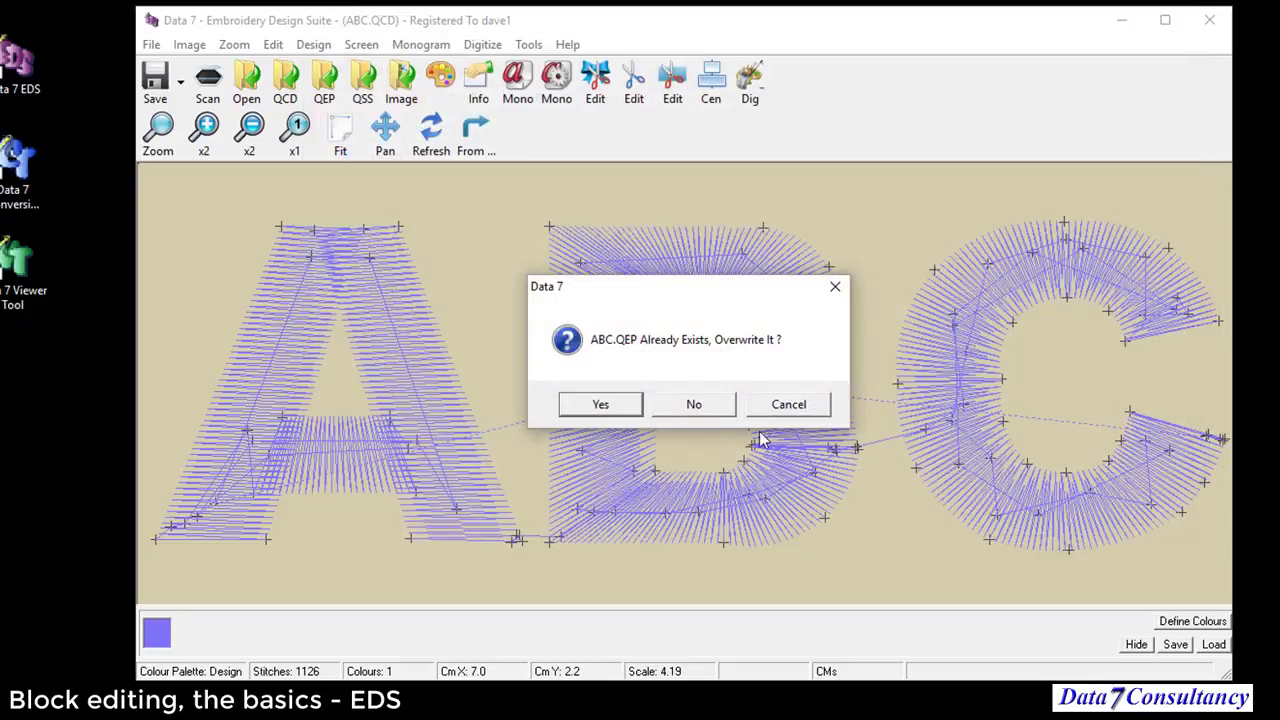
{"action": "left_click", "coordinate": [605, 405]}
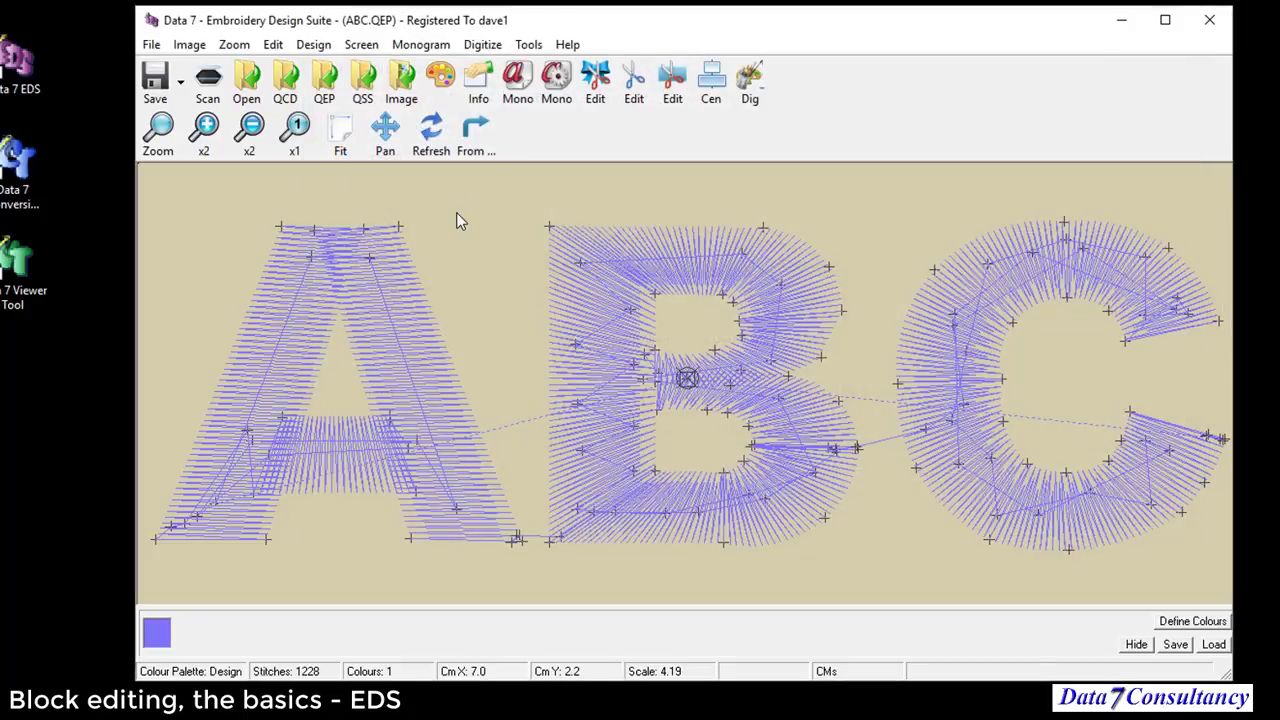
Step: Refresh the expanded ABC design and try to modify a block selection without any block selected
{"action": "left_click", "coordinate": [430, 135]}
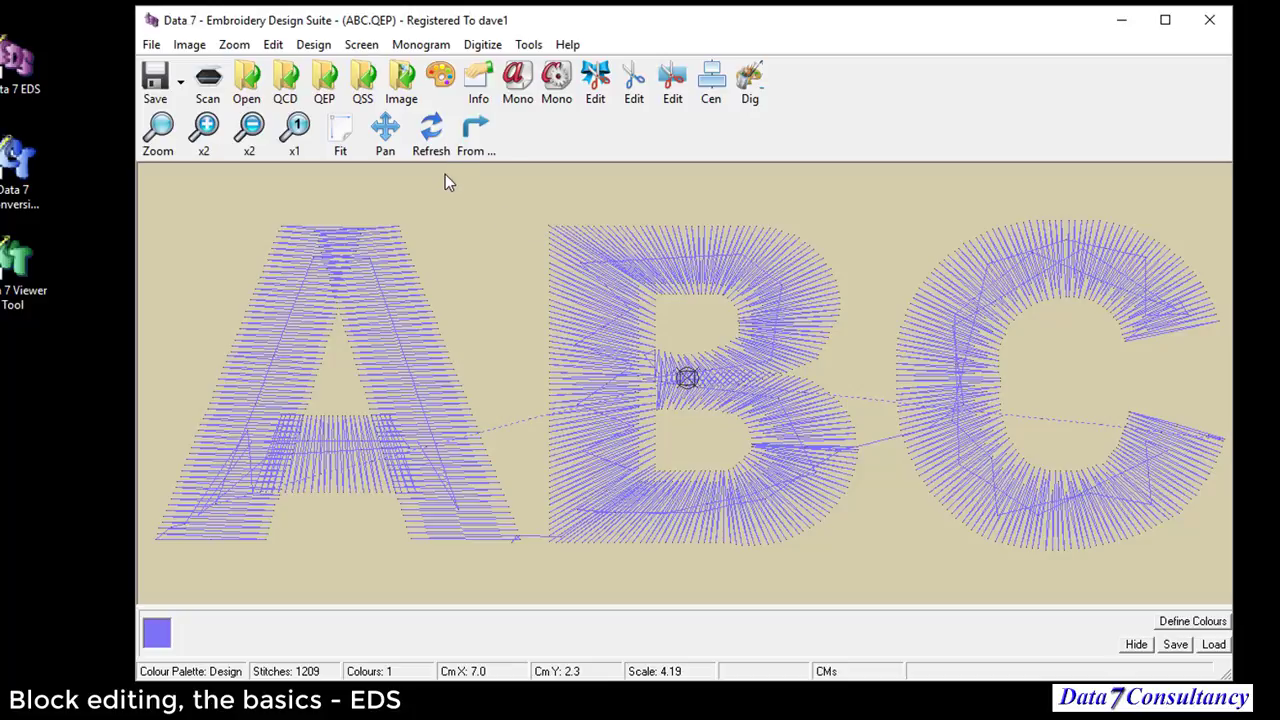
{"action": "right_click", "coordinate": [466, 195]}
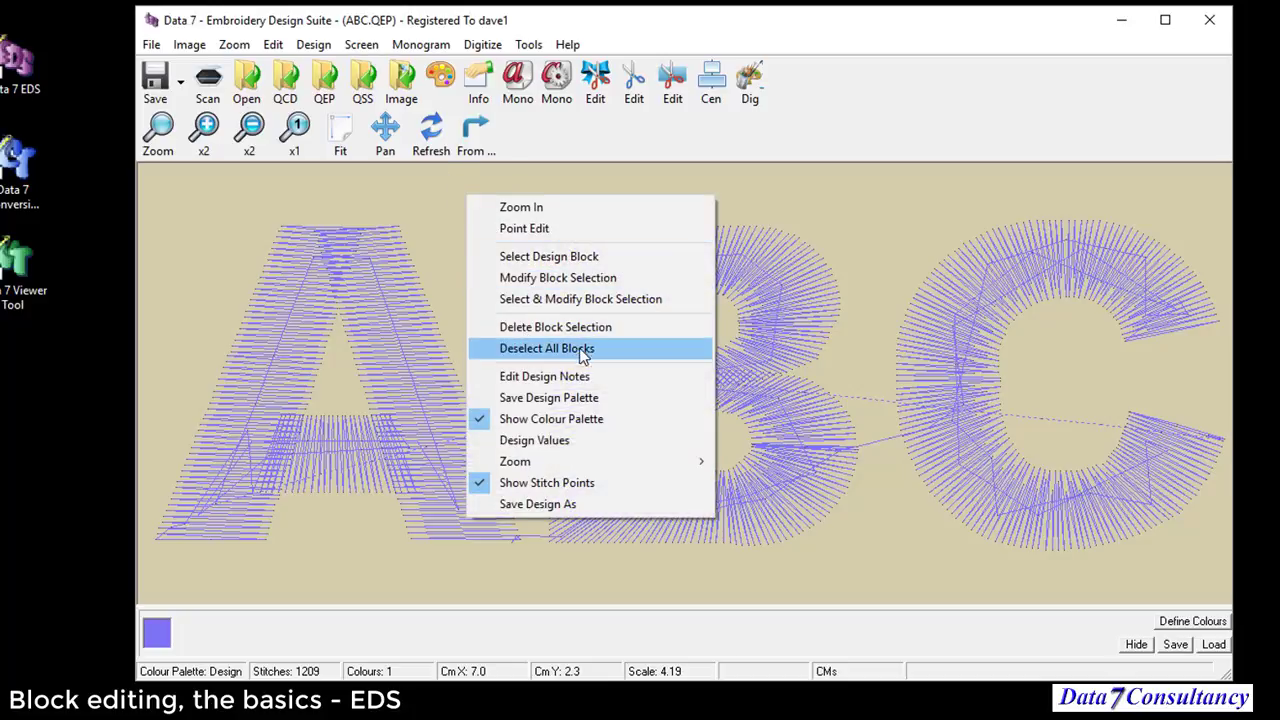
{"action": "left_click", "coordinate": [546, 278]}
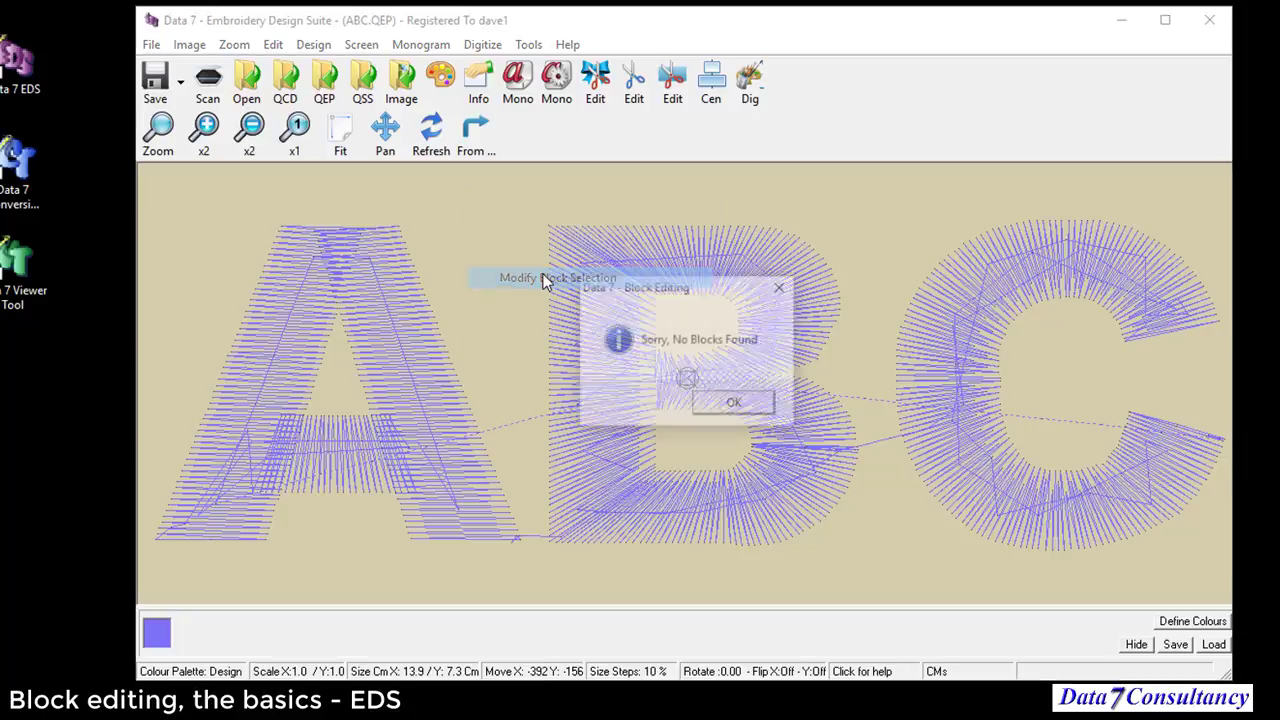
{"action": "left_click", "coordinate": [736, 406]}
Step: Select the whole letter B as a design block by enclosing it in a selection rectangle
{"action": "right_click", "coordinate": [686, 330]}
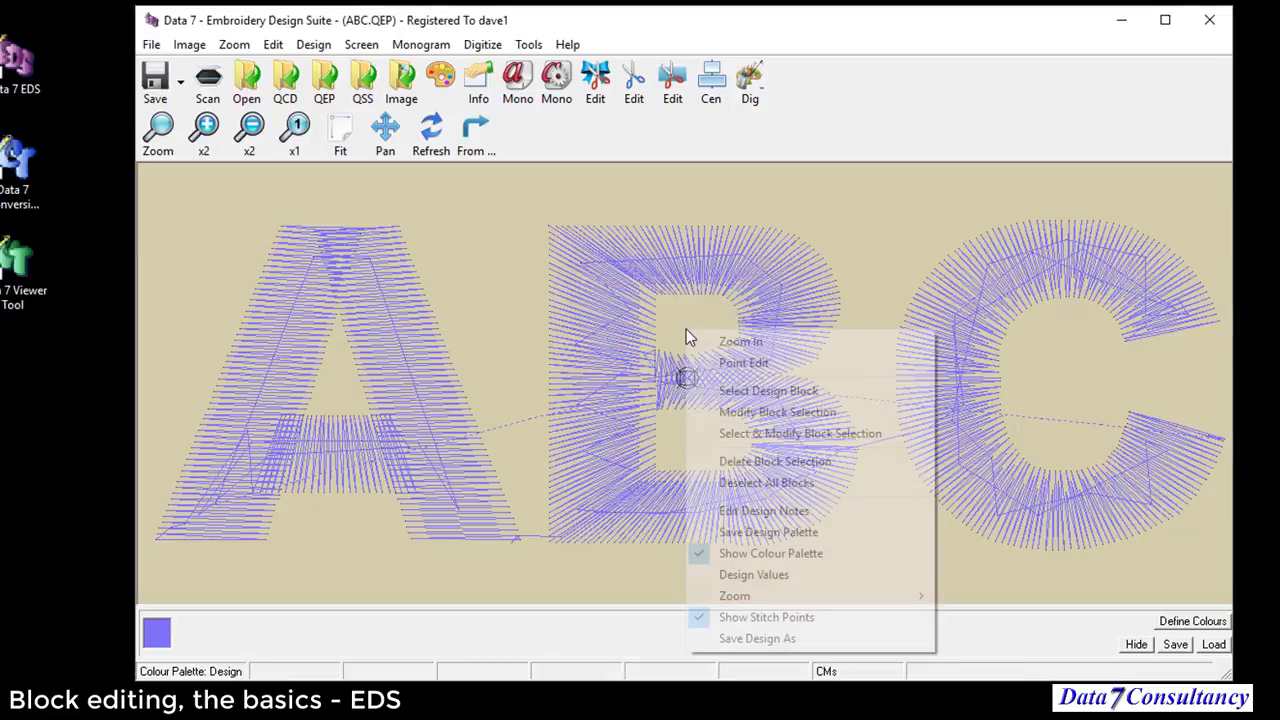
{"action": "left_click", "coordinate": [768, 391]}
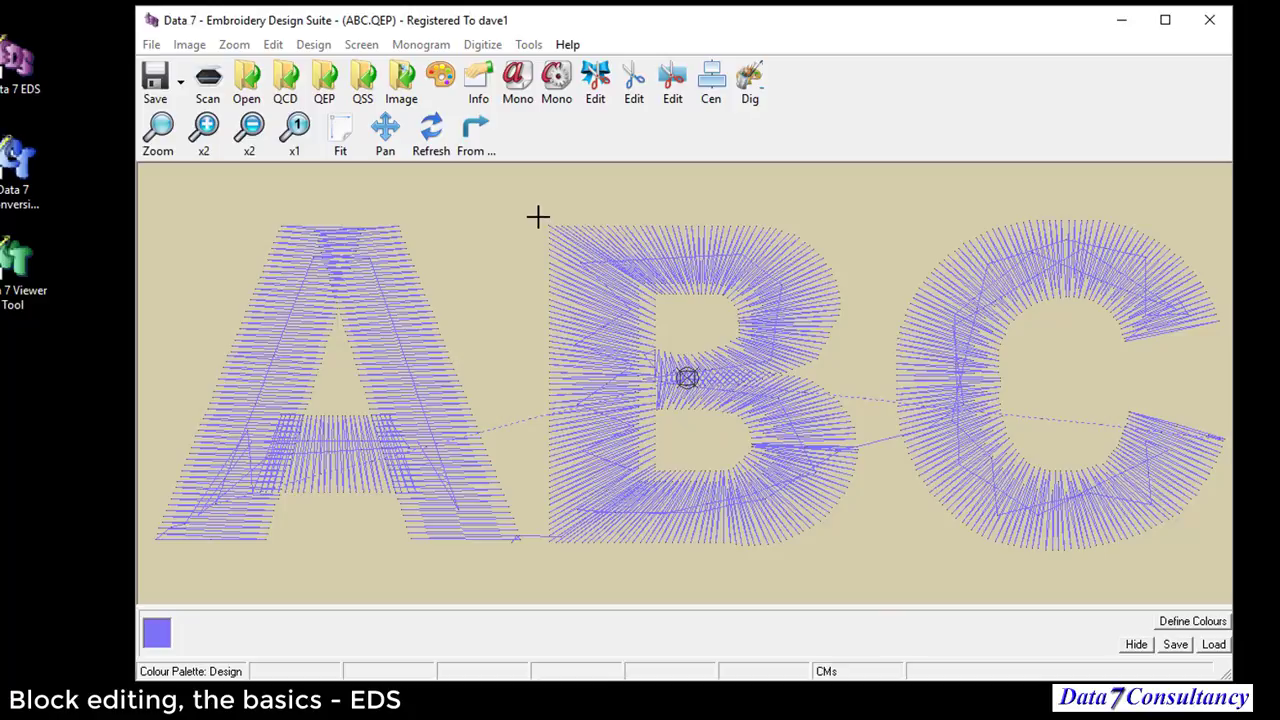
{"action": "left_click_drag", "start_coordinate": [538, 217], "coordinate": [868, 557]}
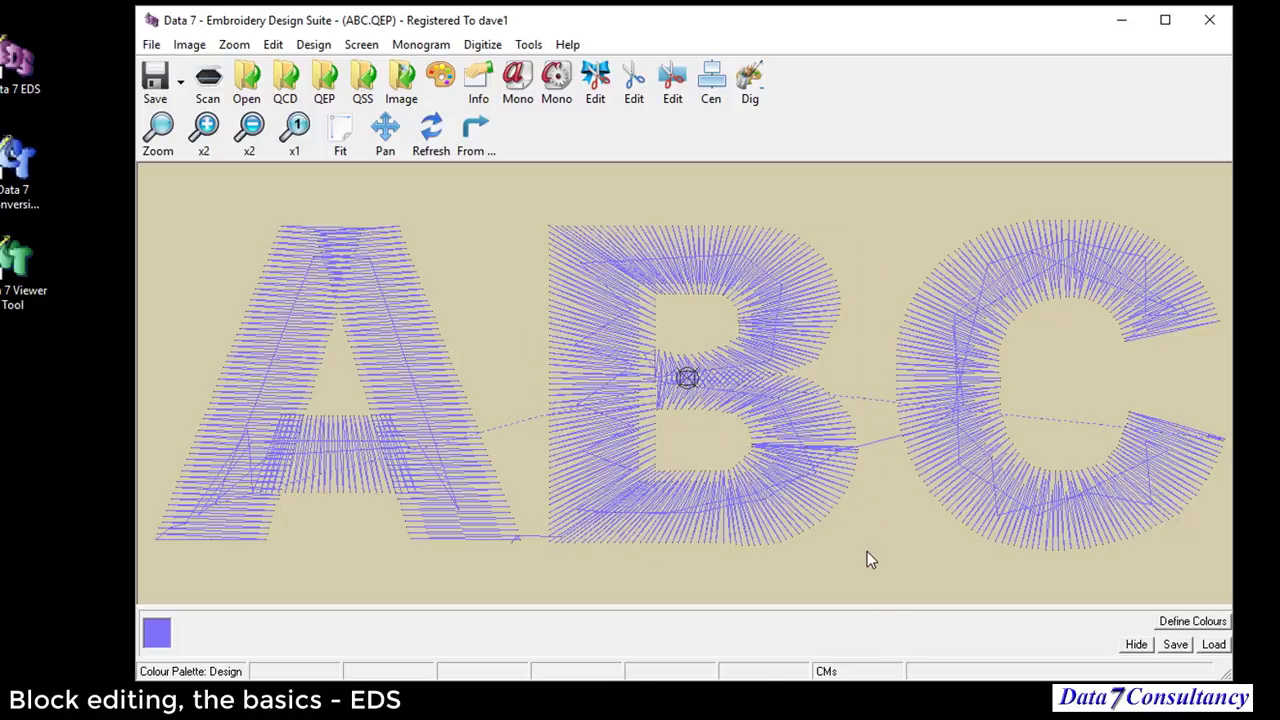
Step: Move the selected B block below the A and C, by about X 5, Y -255, and fit the design in the window
{"action": "left_click", "coordinate": [256, 145]}
{"action": "right_click", "coordinate": [732, 244]}
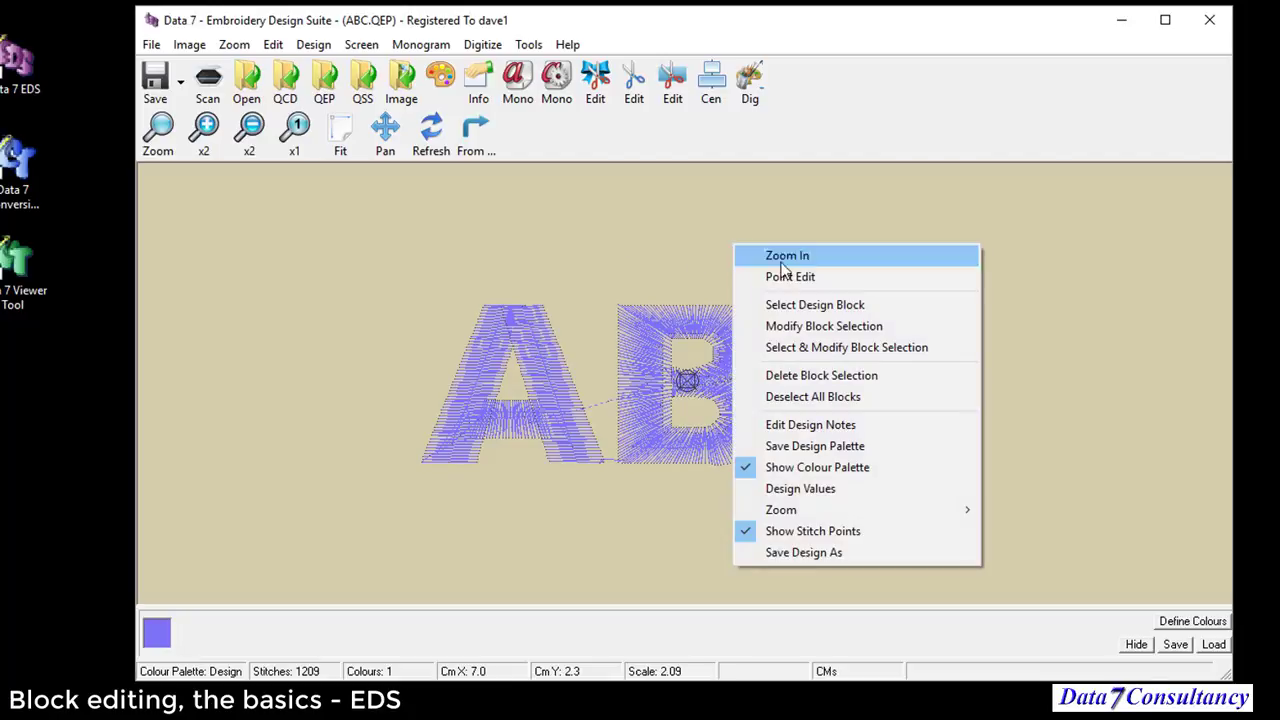
{"action": "left_click", "coordinate": [826, 327]}
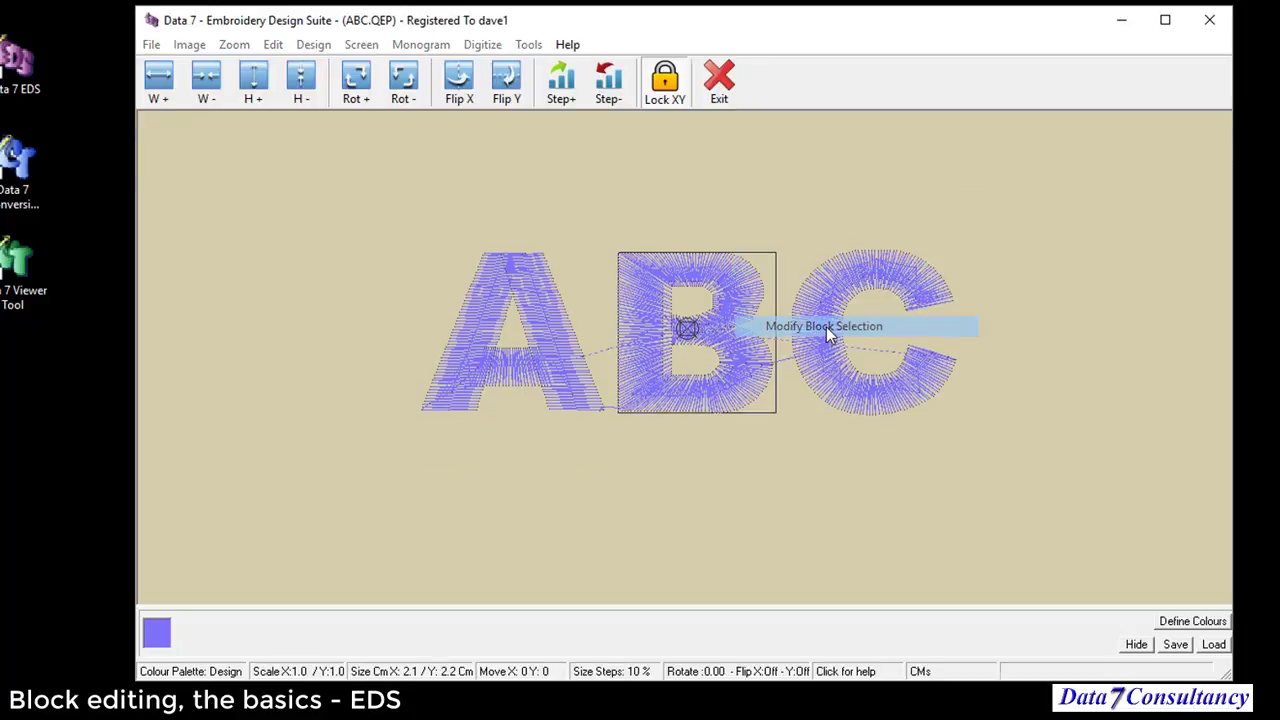
{"action": "left_click_drag", "start_coordinate": [720, 276], "coordinate": [723, 461]}
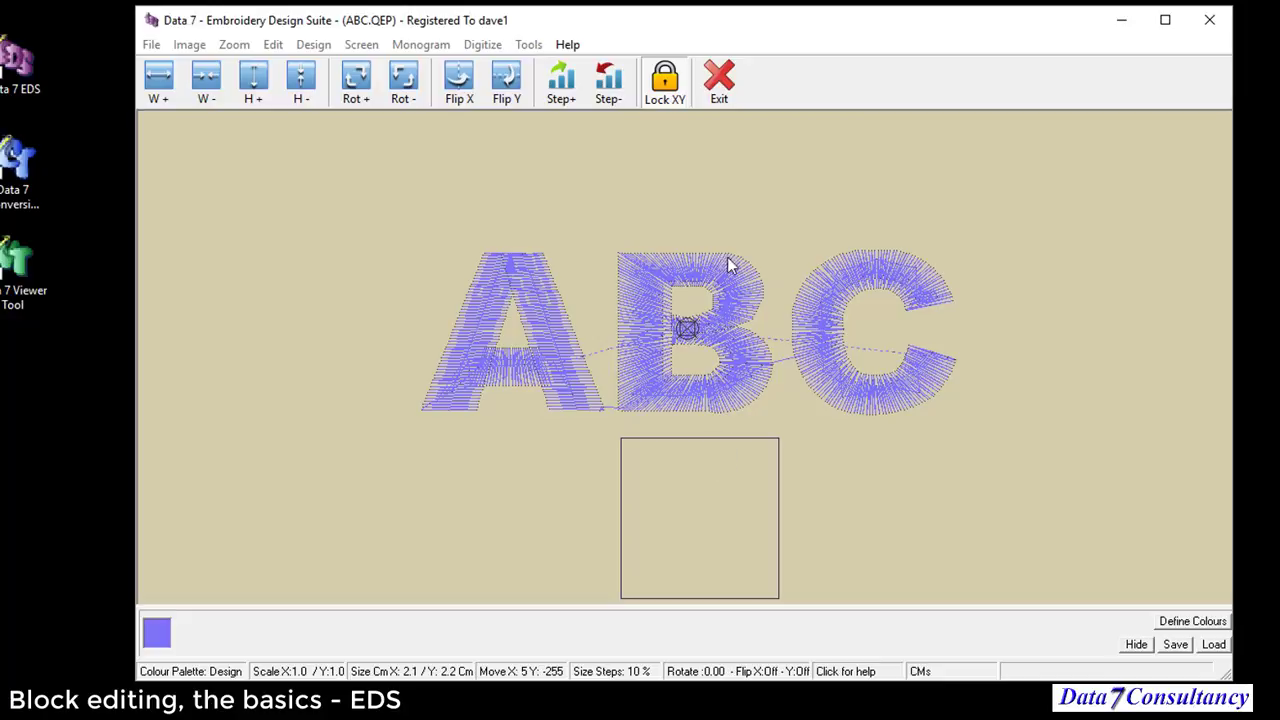
{"action": "left_click", "coordinate": [720, 88]}
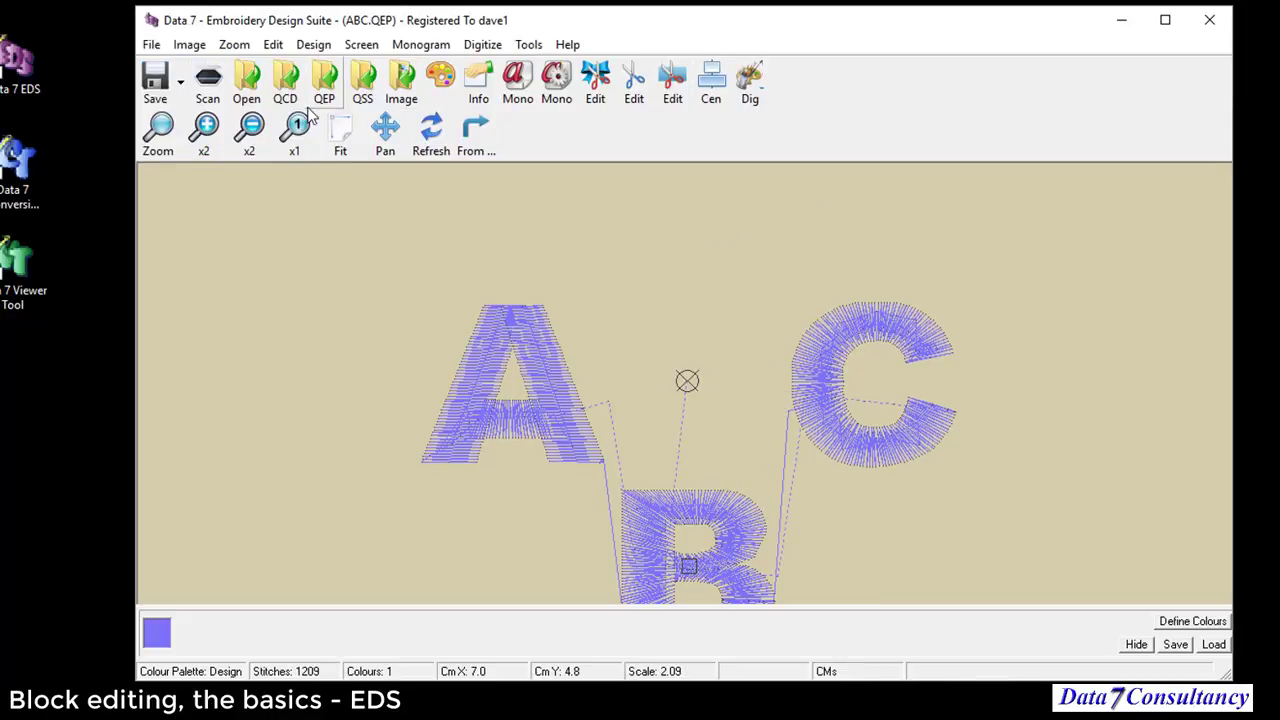
{"action": "left_click", "coordinate": [340, 135]}
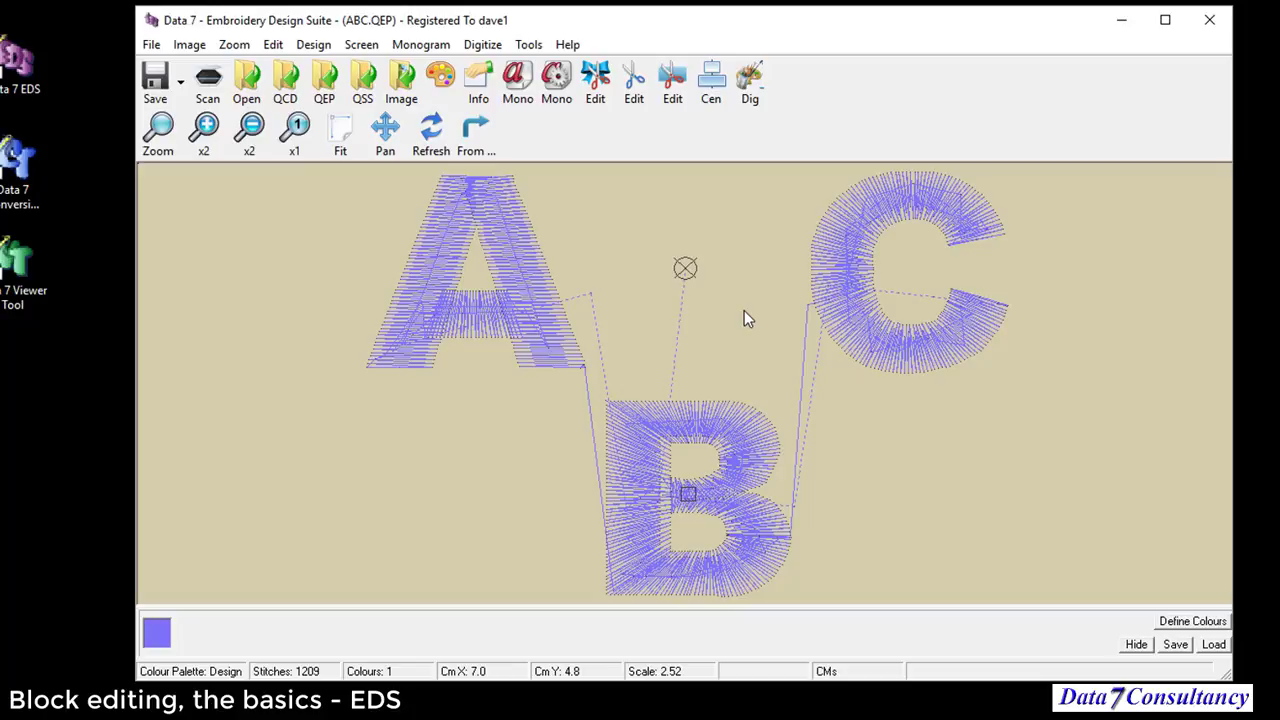
Step: Enlarge the B block to about 2.1 times its size, move it by about X 11, Y -122, and fit the design in the window
{"action": "right_click", "coordinate": [689, 285]}
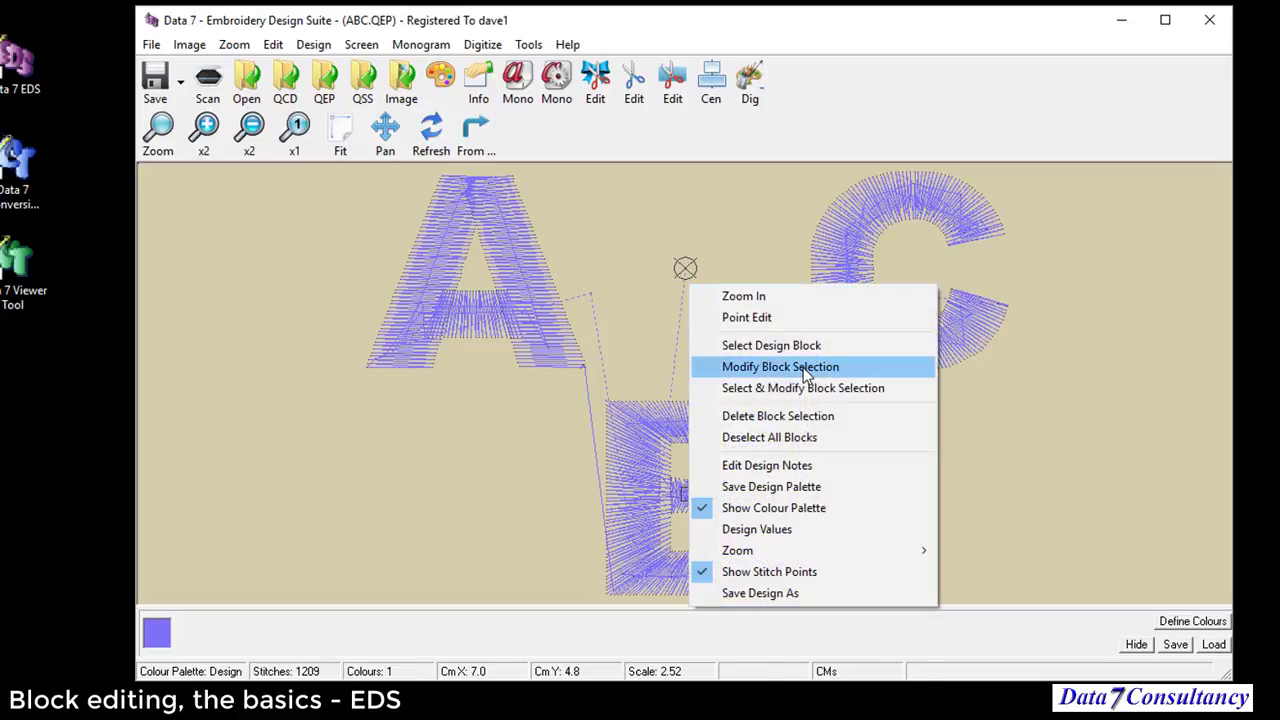
{"action": "left_click", "coordinate": [803, 367]}
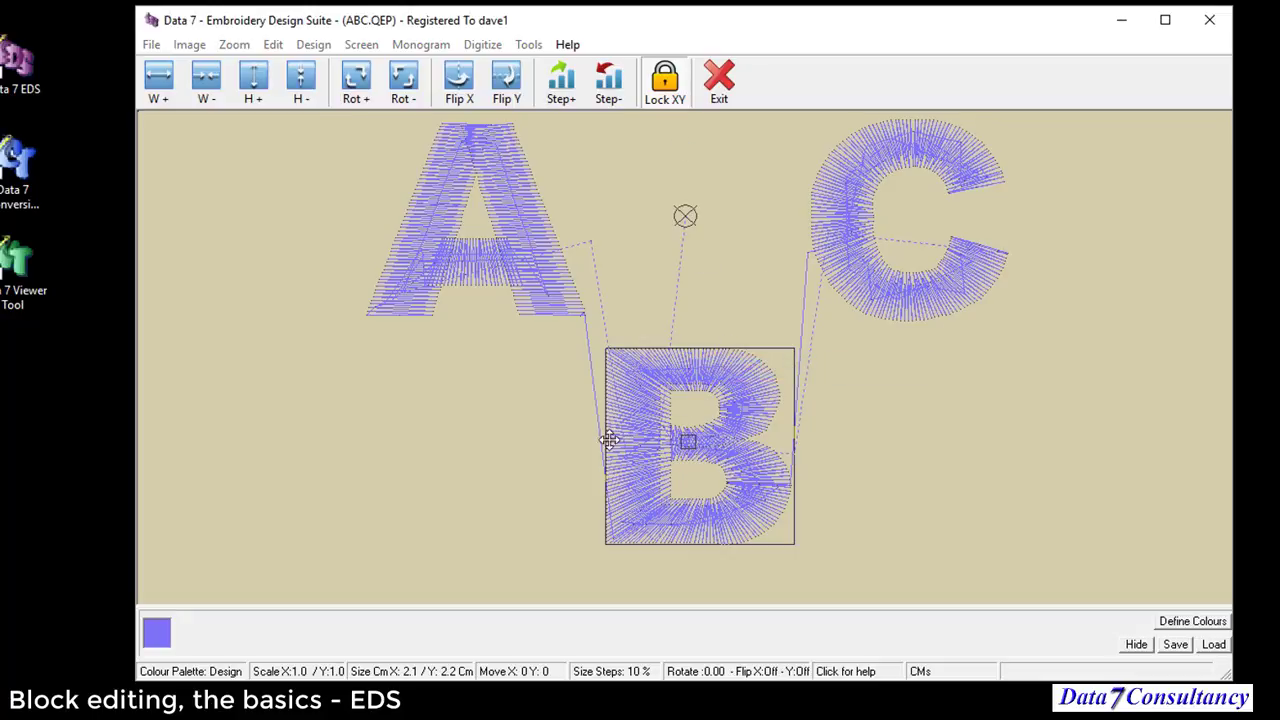
{"action": "left_click_drag", "start_coordinate": [609, 440], "coordinate": [502, 451]}
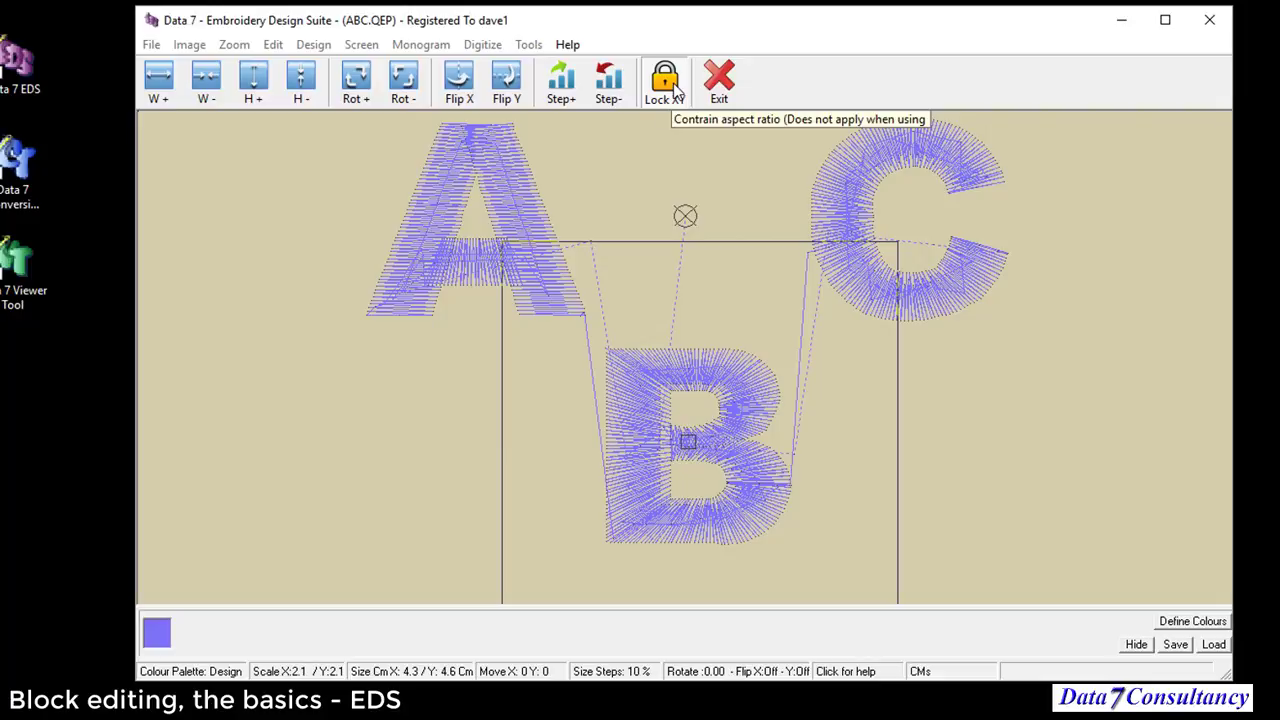
{"action": "left_click_drag", "start_coordinate": [720, 271], "coordinate": [729, 381]}
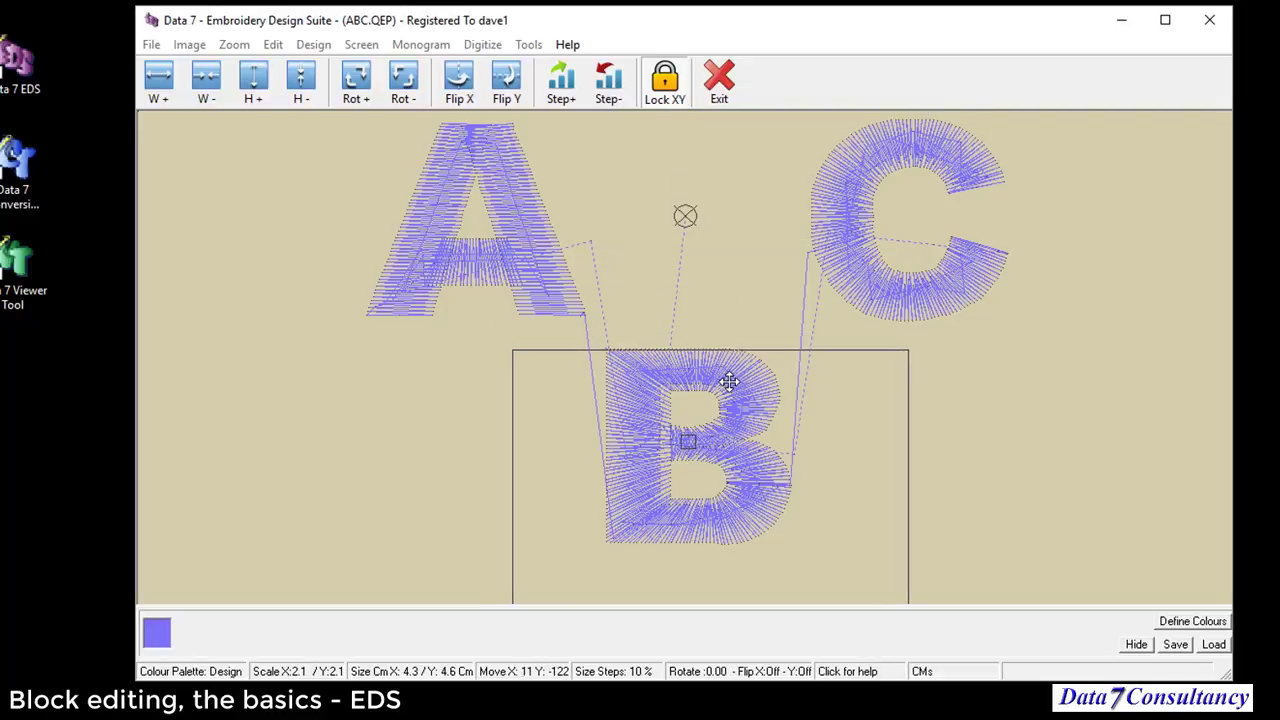
{"action": "left_click", "coordinate": [717, 88]}
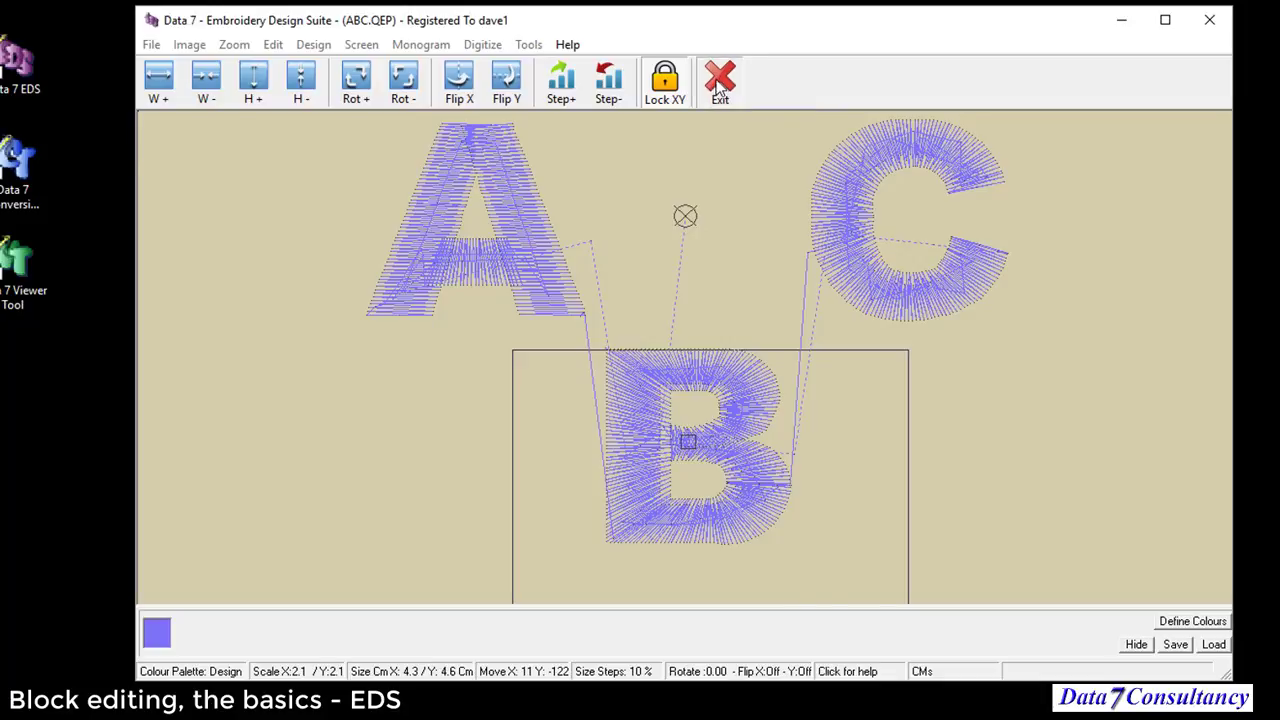
{"action": "left_click", "coordinate": [345, 140]}
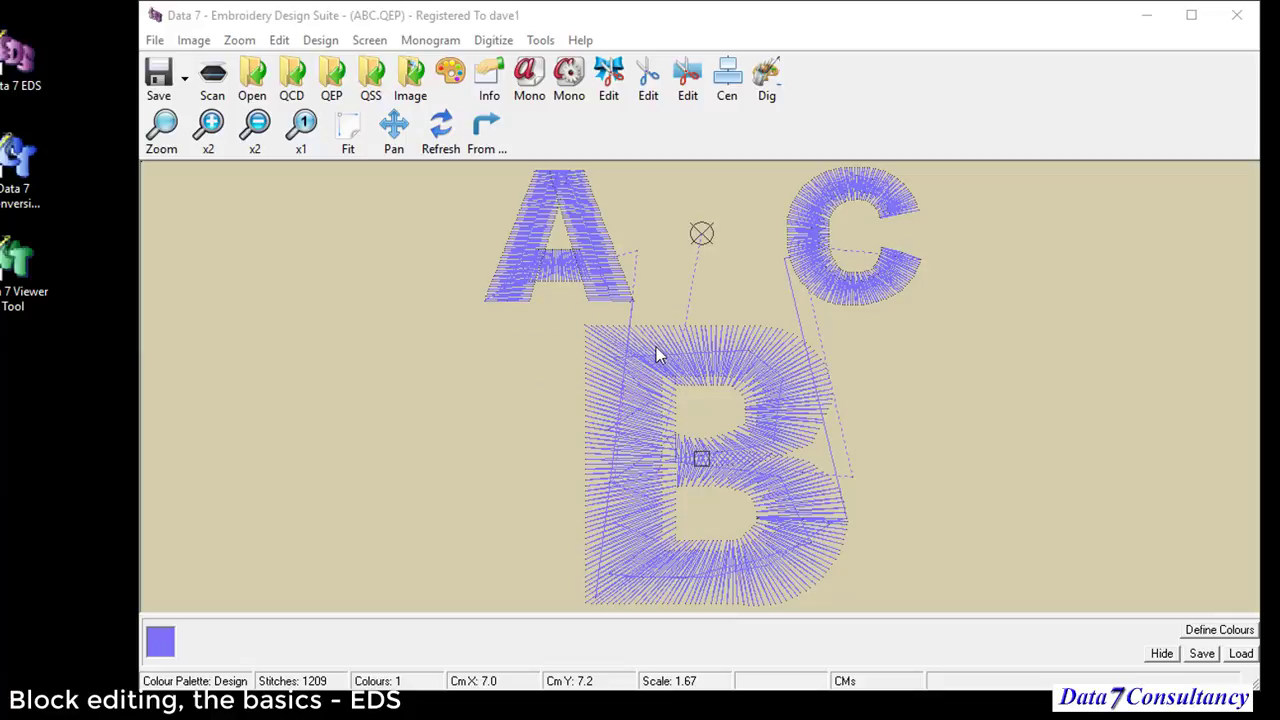
{"action": "left_click", "coordinate": [280, 40]}
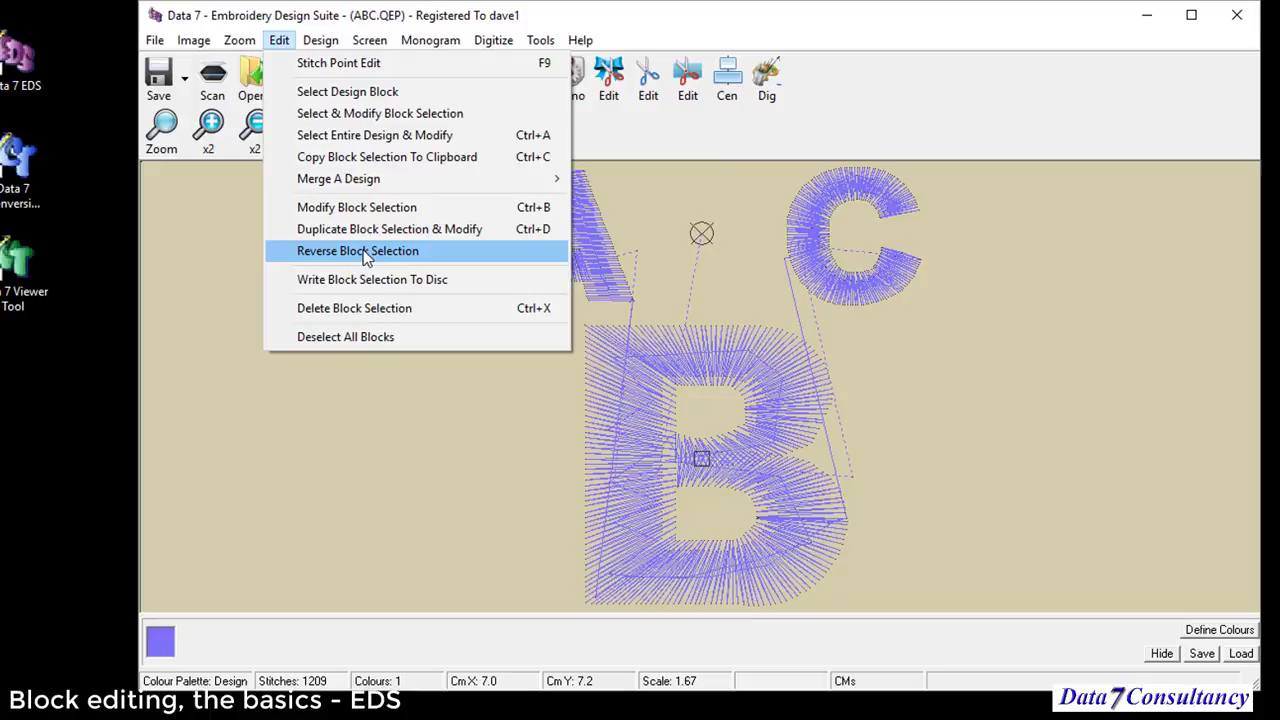
{"action": "left_click", "coordinate": [691, 363]}
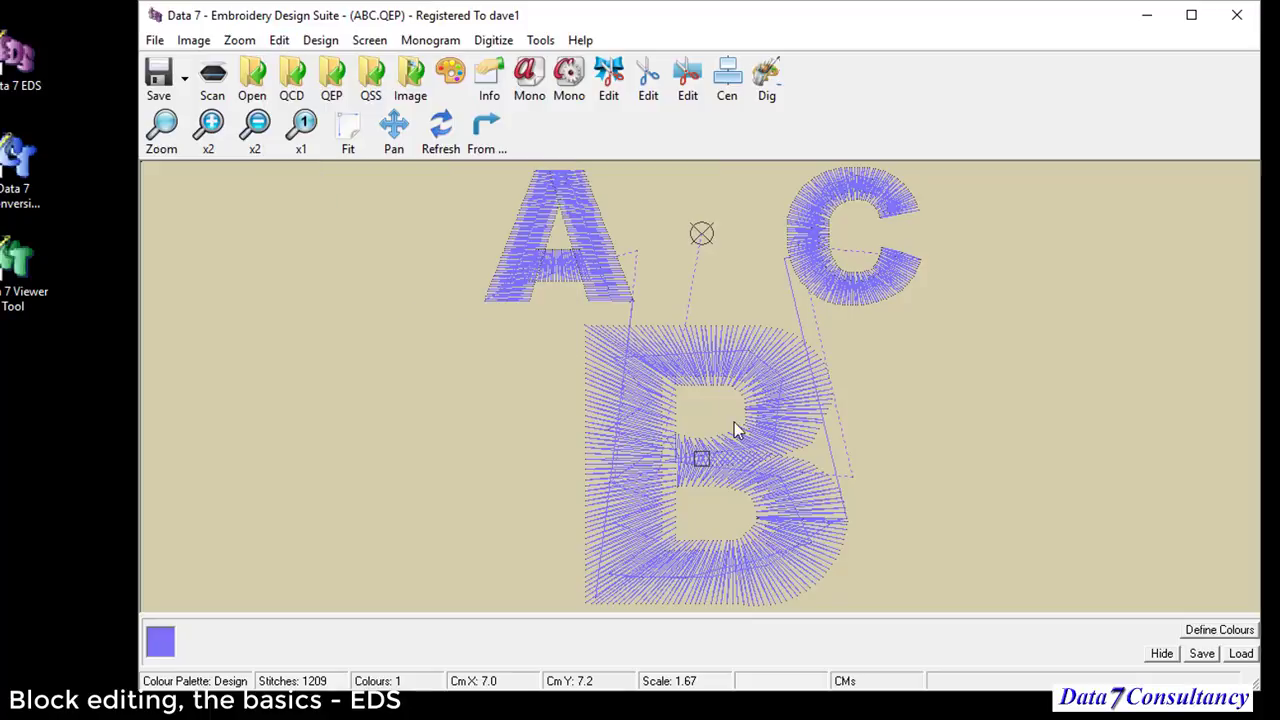
Step: Step forward through the stitches of the enlarged B in Point Edit to examine its stitching order, and leave point editing
{"action": "right_click", "coordinate": [938, 450]}
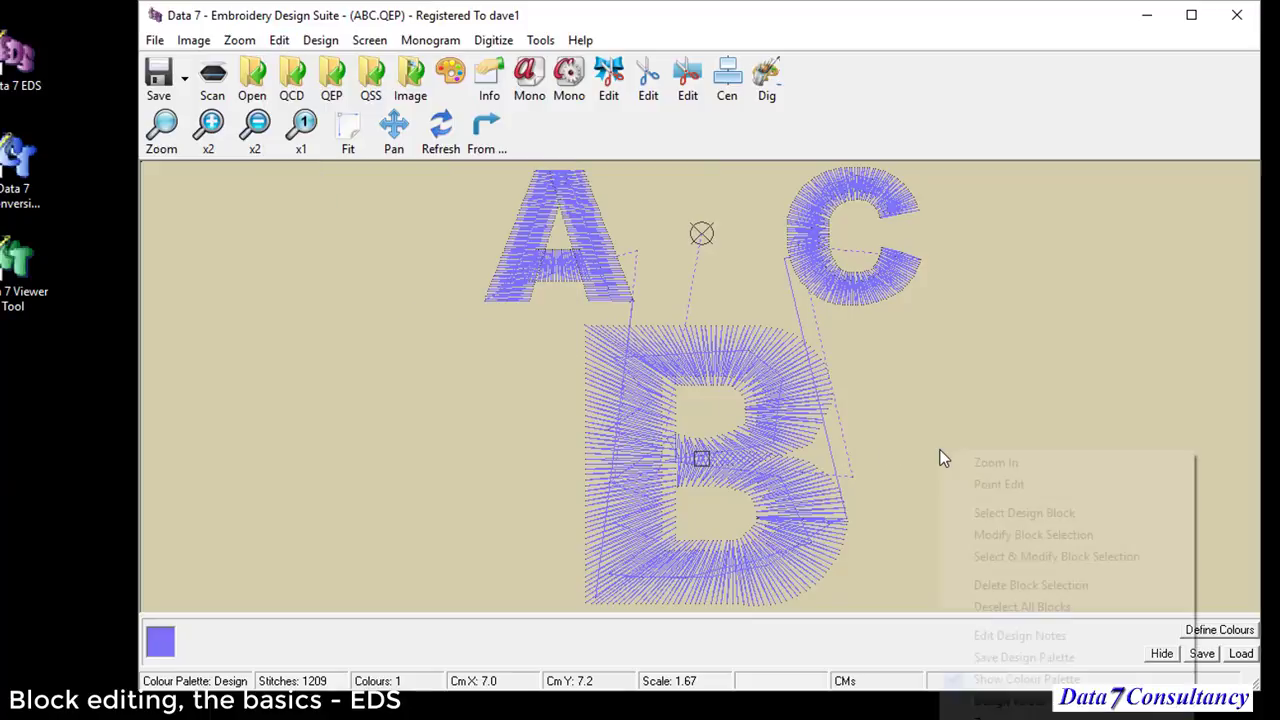
{"action": "left_click", "coordinate": [1016, 486]}
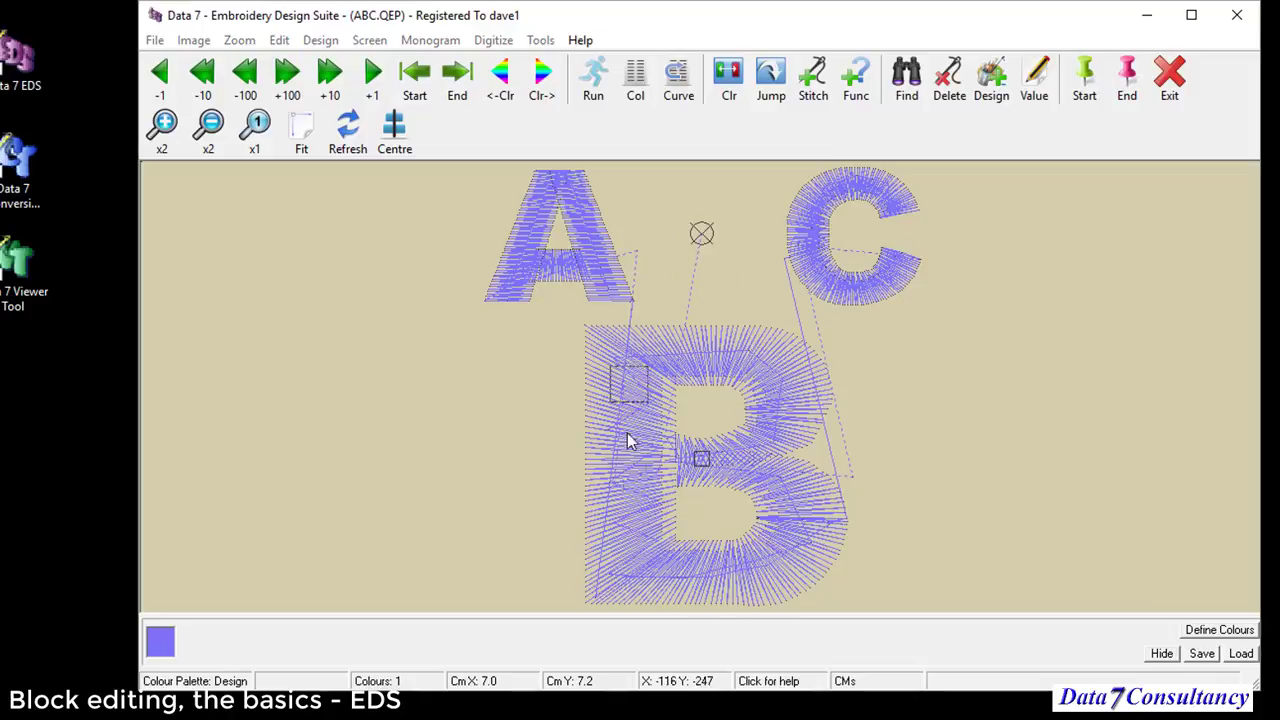
{"action": "left_click", "coordinate": [596, 582]}
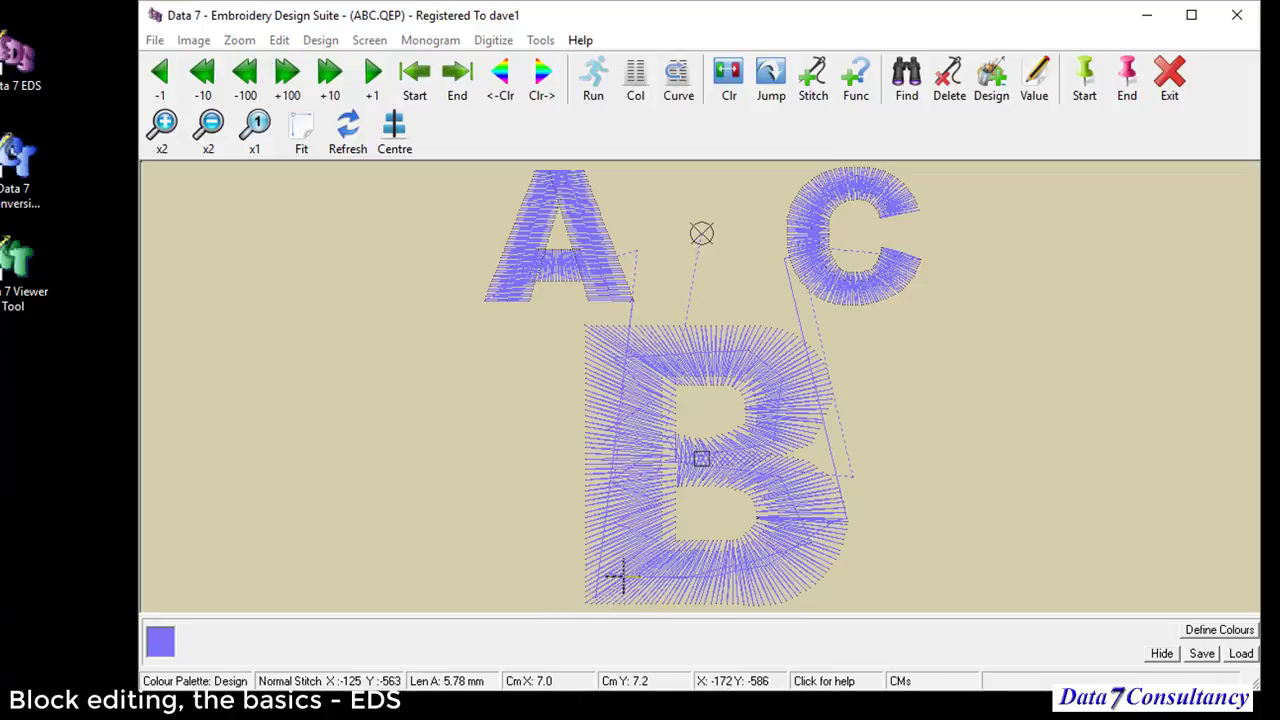
{"action": "key", "text": "Right"}
{"action": "key", "text": "Right"}
{"action": "key", "text": "Right"}
{"action": "key", "text": "Right"}
{"action": "key", "text": "Right"}
{"action": "key", "text": "Right"}
{"action": "key", "text": "Right"}
{"action": "key", "text": "Right"}
{"action": "key", "text": "Right"}
{"action": "key", "text": "Right"}
{"action": "key", "text": "Right"}
{"action": "key", "text": "Right"}
{"action": "key", "text": "Right"}
{"action": "key", "text": "Right"}
{"action": "key", "text": "Right"}
{"action": "key", "text": "Right"}
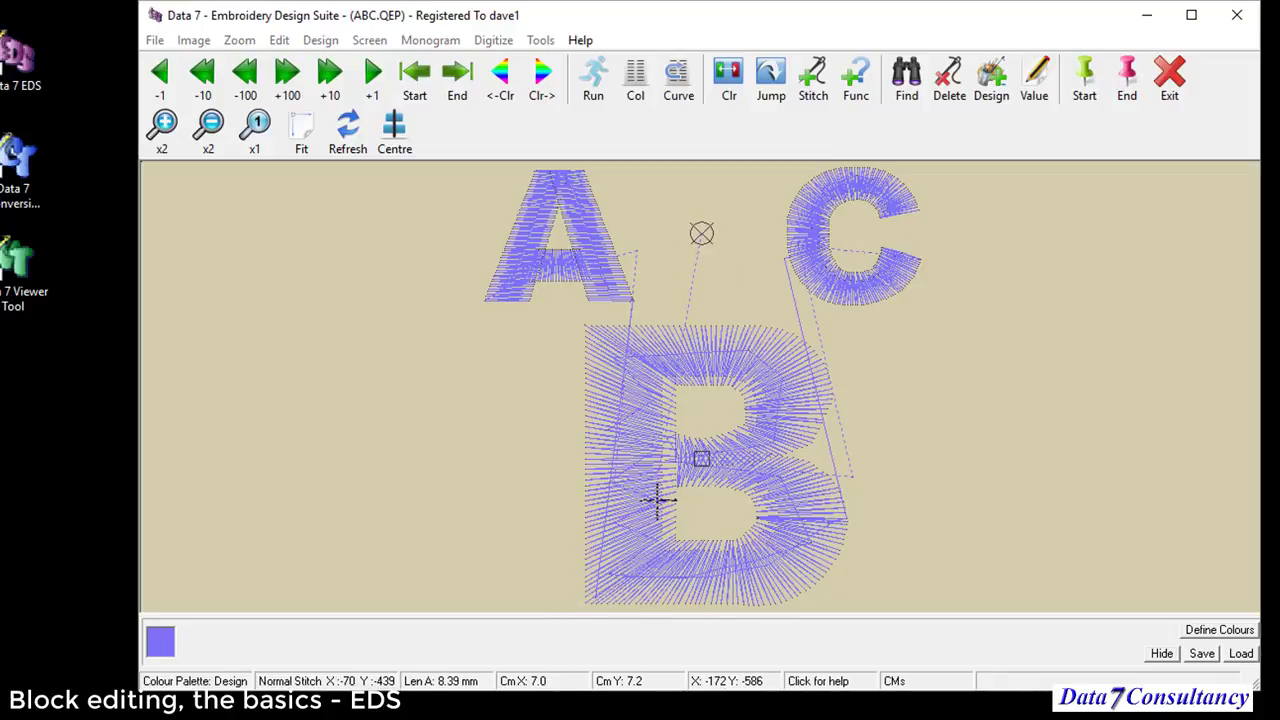
{"action": "key", "text": "Right"}
{"action": "key", "text": "Right"}
{"action": "key", "text": "Right"}
{"action": "key", "text": "Right"}
{"action": "key", "text": "Right"}
{"action": "key", "text": "Right"}
{"action": "key", "text": "Right"}
{"action": "key", "text": "Right"}
{"action": "key", "text": "Right"}
{"action": "key", "text": "Right"}
{"action": "key", "text": "Right"}
{"action": "key", "text": "Right"}
{"action": "key", "text": "Right"}
{"action": "key", "text": "Right"}
{"action": "key", "text": "Right"}
{"action": "key", "text": "Right"}
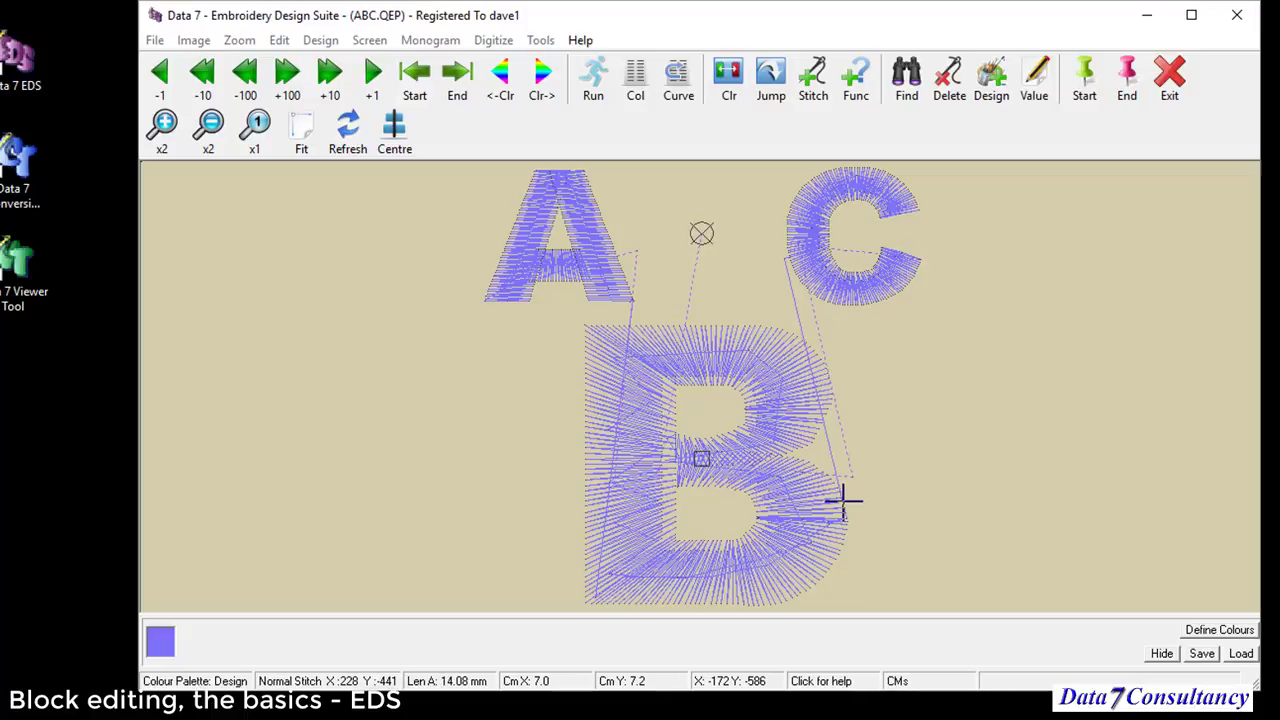
{"action": "key", "text": "Right"}
{"action": "key", "text": "Right"}
{"action": "key", "text": "Right"}
{"action": "key", "text": "Right"}
{"action": "key", "text": "Right"}
{"action": "key", "text": "Right"}
{"action": "key", "text": "Right"}
{"action": "key", "text": "Right"}
{"action": "key", "text": "Right"}
{"action": "key", "text": "Right"}
{"action": "key", "text": "Right"}
{"action": "key", "text": "Right"}
{"action": "key", "text": "Right"}
{"action": "key", "text": "Right"}
{"action": "key", "text": "Right"}
{"action": "key", "text": "Right"}
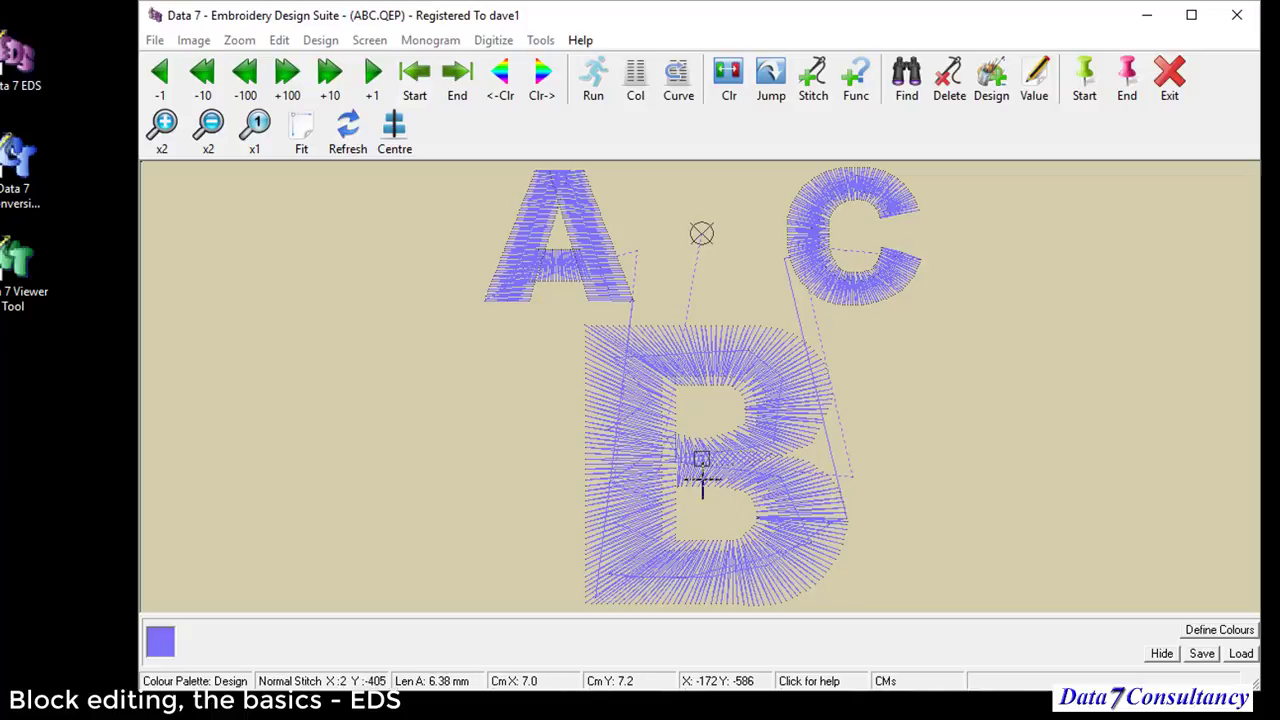
{"action": "key", "text": "Right"}
{"action": "key", "text": "Right"}
{"action": "key", "text": "Right"}
{"action": "key", "text": "Right"}
{"action": "key", "text": "Right"}
{"action": "key", "text": "Right"}
{"action": "key", "text": "Right"}
{"action": "key", "text": "Right"}
{"action": "key", "text": "Right"}
{"action": "key", "text": "Right"}
{"action": "key", "text": "Right"}
{"action": "key", "text": "Right"}
{"action": "key", "text": "Right"}
{"action": "key", "text": "Right"}
{"action": "key", "text": "Right"}
{"action": "key", "text": "Right"}
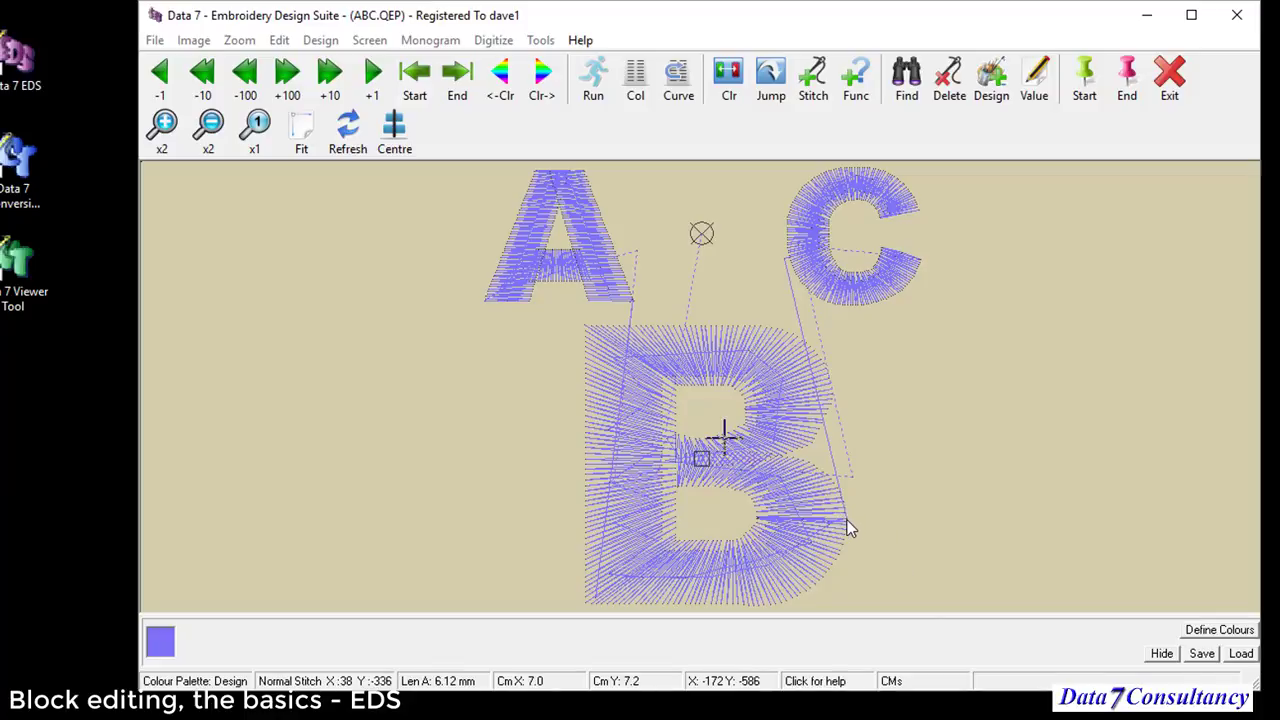
{"action": "key", "text": "Right"}
{"action": "key", "text": "Right"}
{"action": "key", "text": "Right"}
{"action": "key", "text": "Right"}
{"action": "key", "text": "Right"}
{"action": "key", "text": "Right"}
{"action": "key", "text": "Right"}
{"action": "key", "text": "Right"}
{"action": "key", "text": "Right"}
{"action": "key", "text": "Right"}
{"action": "left_click", "coordinate": [1169, 77]}
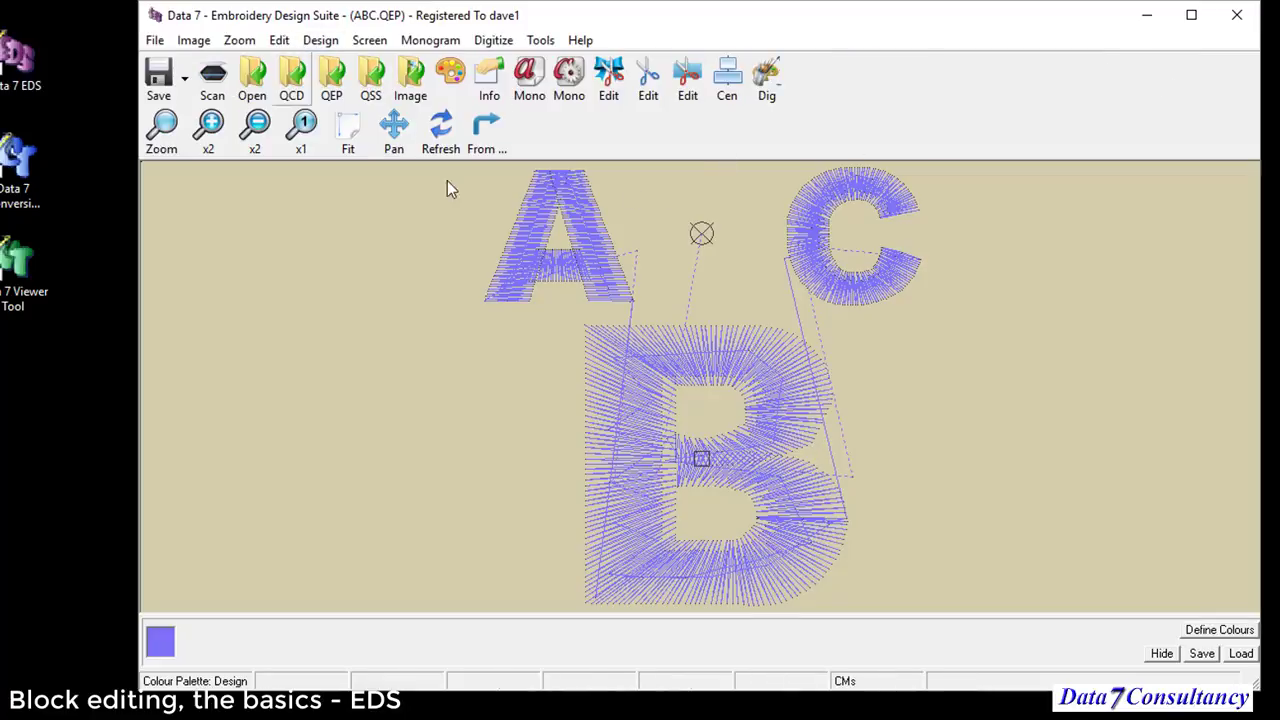
Step: Check the extent of the current block selection around the B and leave block modification without changing it
{"action": "right_click", "coordinate": [568, 336]}
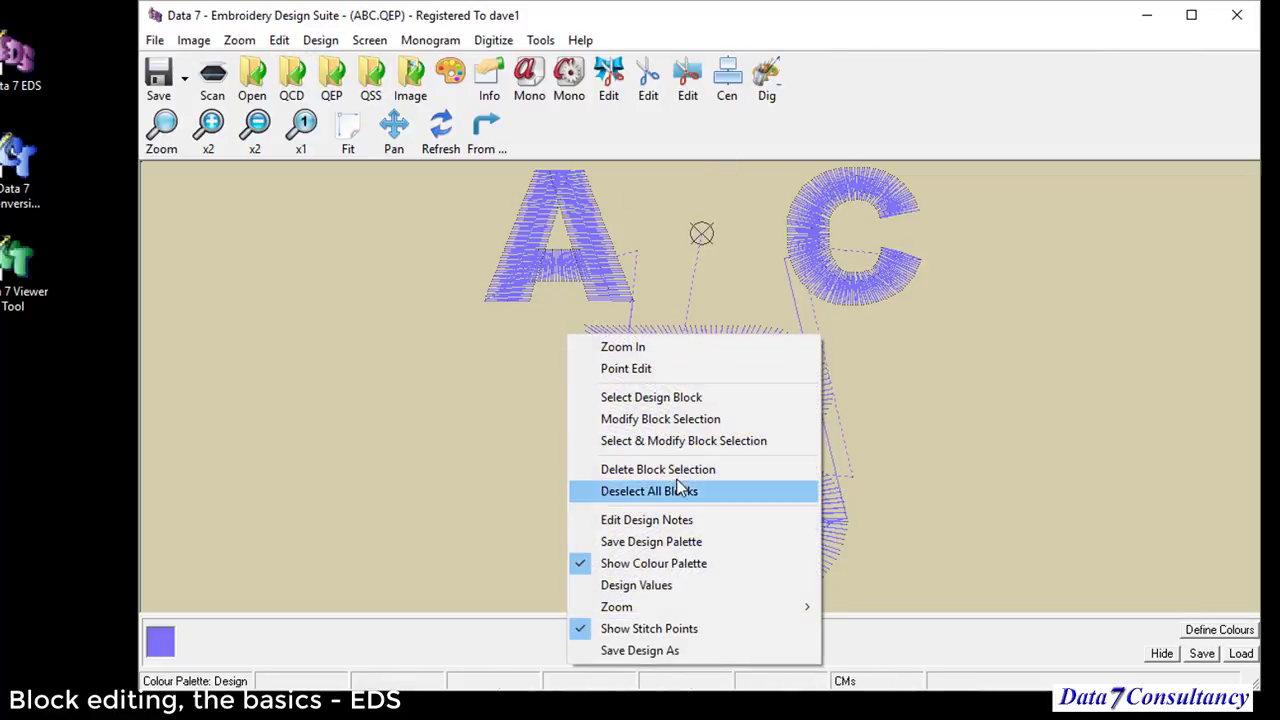
{"action": "left_click", "coordinate": [666, 419]}
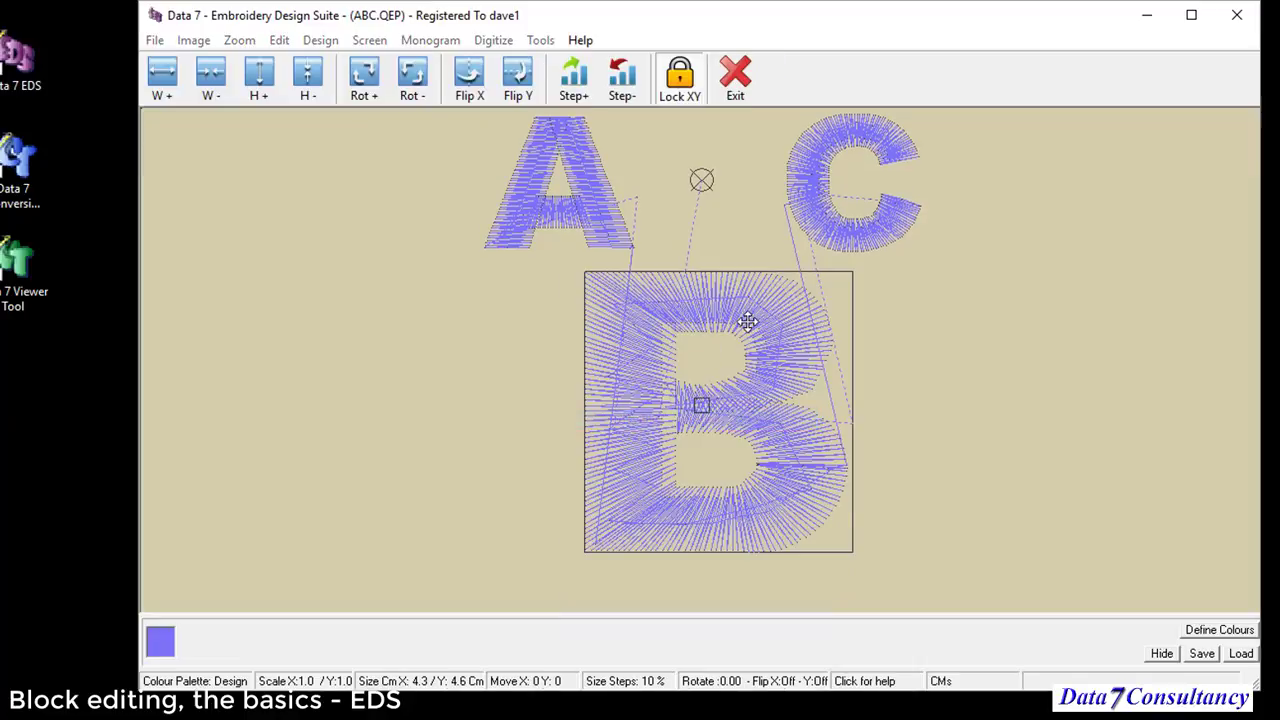
{"action": "left_click", "coordinate": [735, 85]}
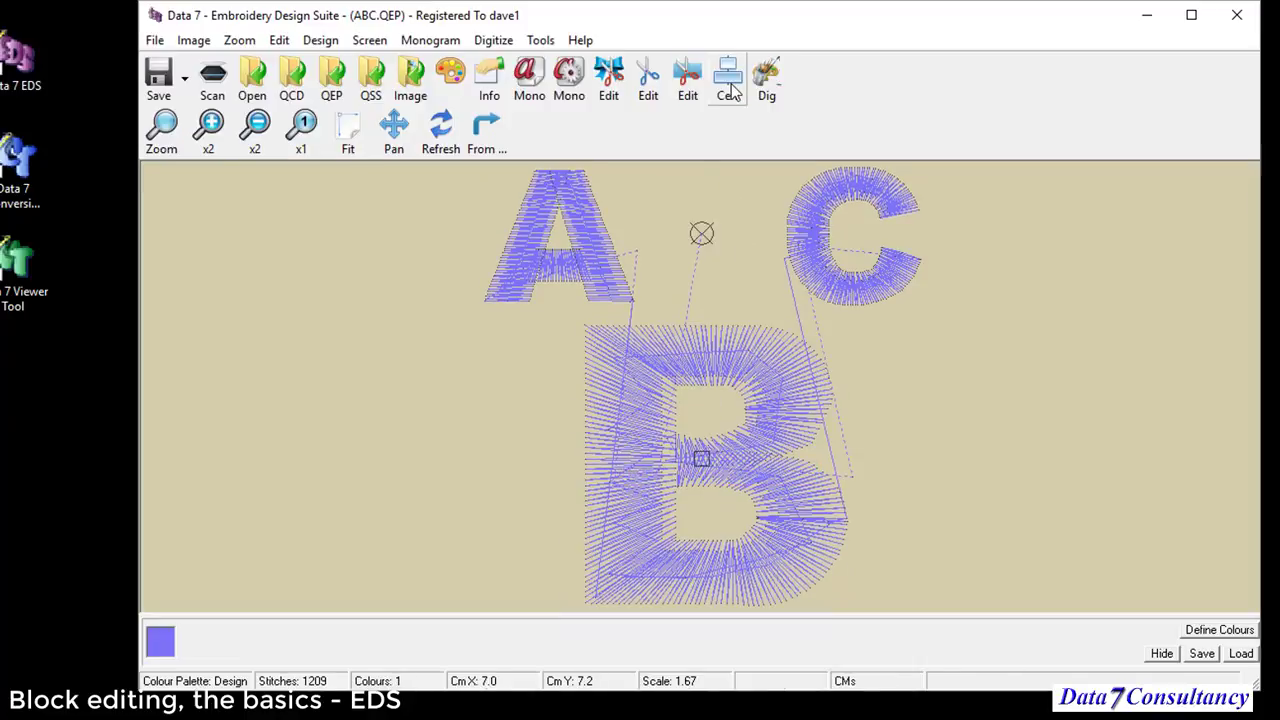
Step: Reverse the selected B block and exit block modification
{"action": "left_click", "coordinate": [279, 40]}
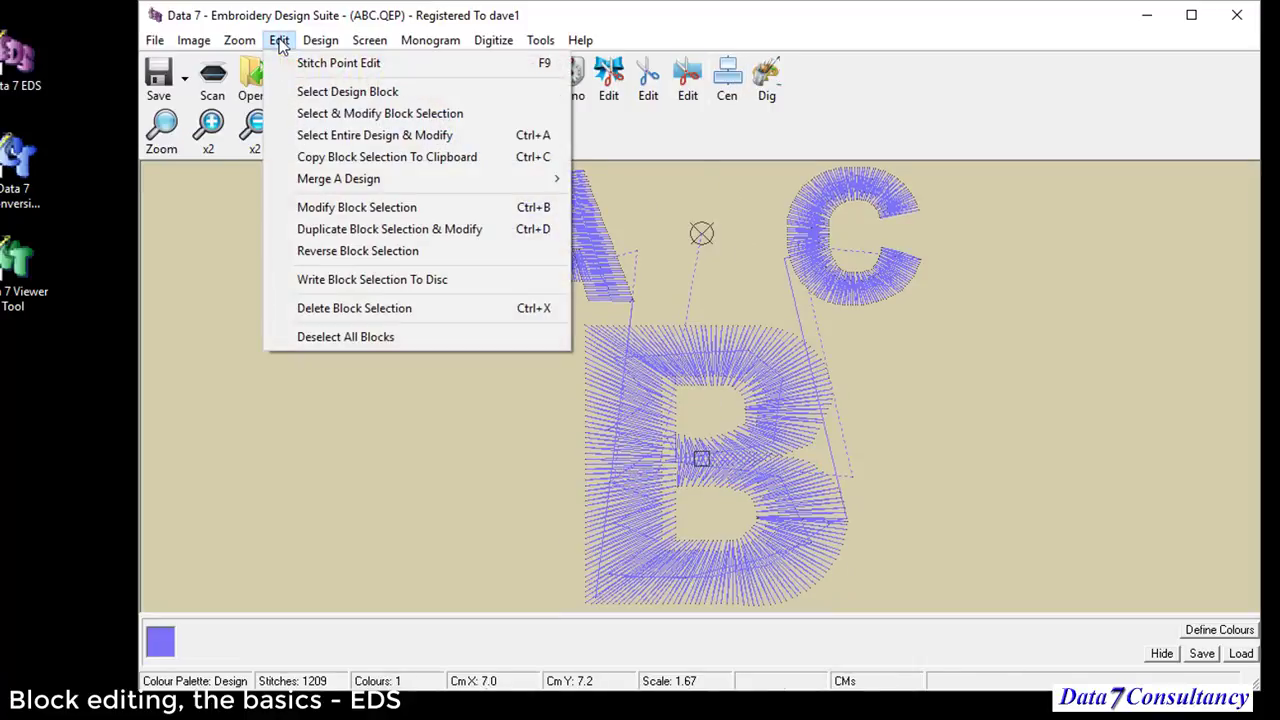
{"action": "left_click", "coordinate": [373, 256]}
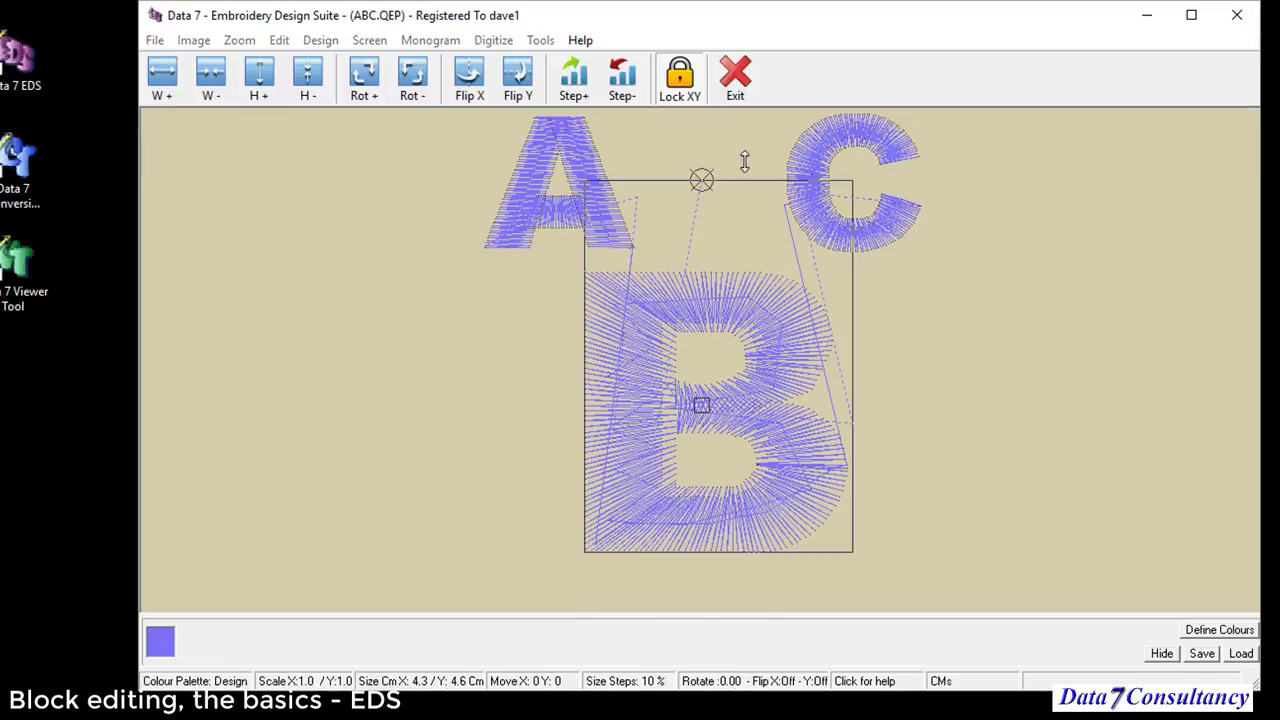
{"action": "left_click", "coordinate": [735, 75]}
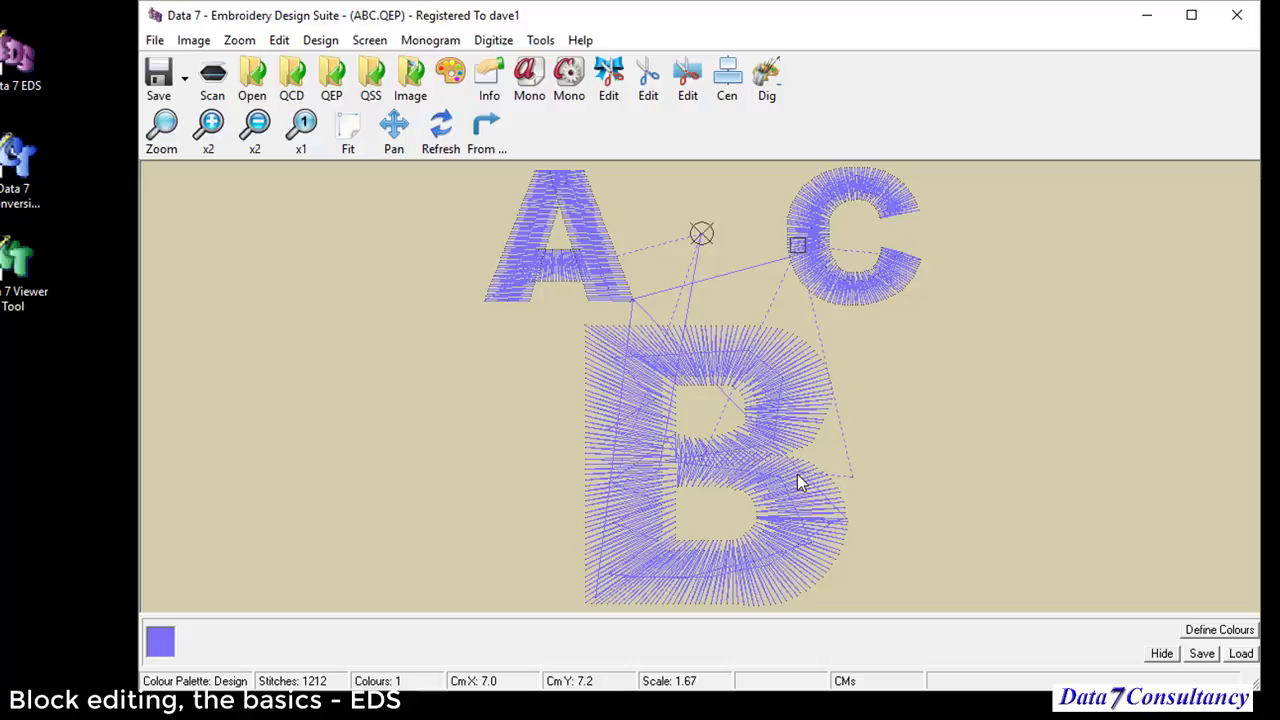
Step: Step through the stitches of the reversed B in Point Edit to examine its stitching order, and leave point editing
{"action": "right_click", "coordinate": [886, 407]}
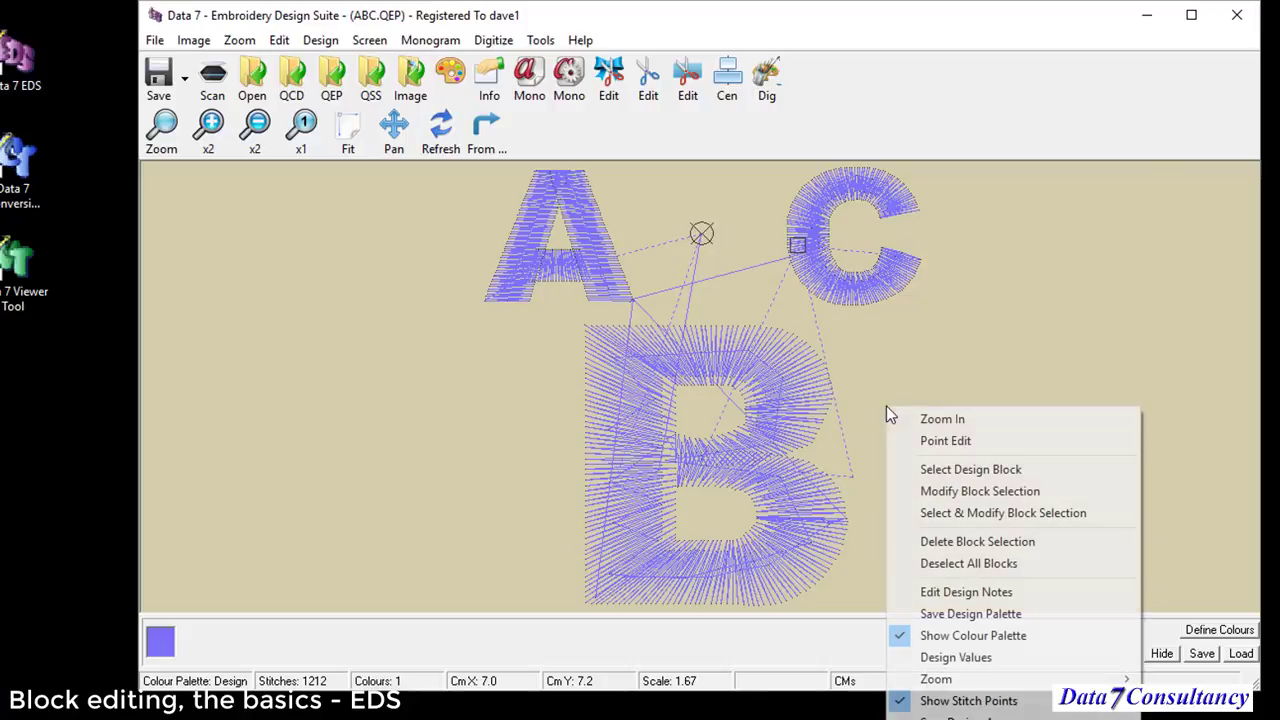
{"action": "left_click", "coordinate": [963, 441]}
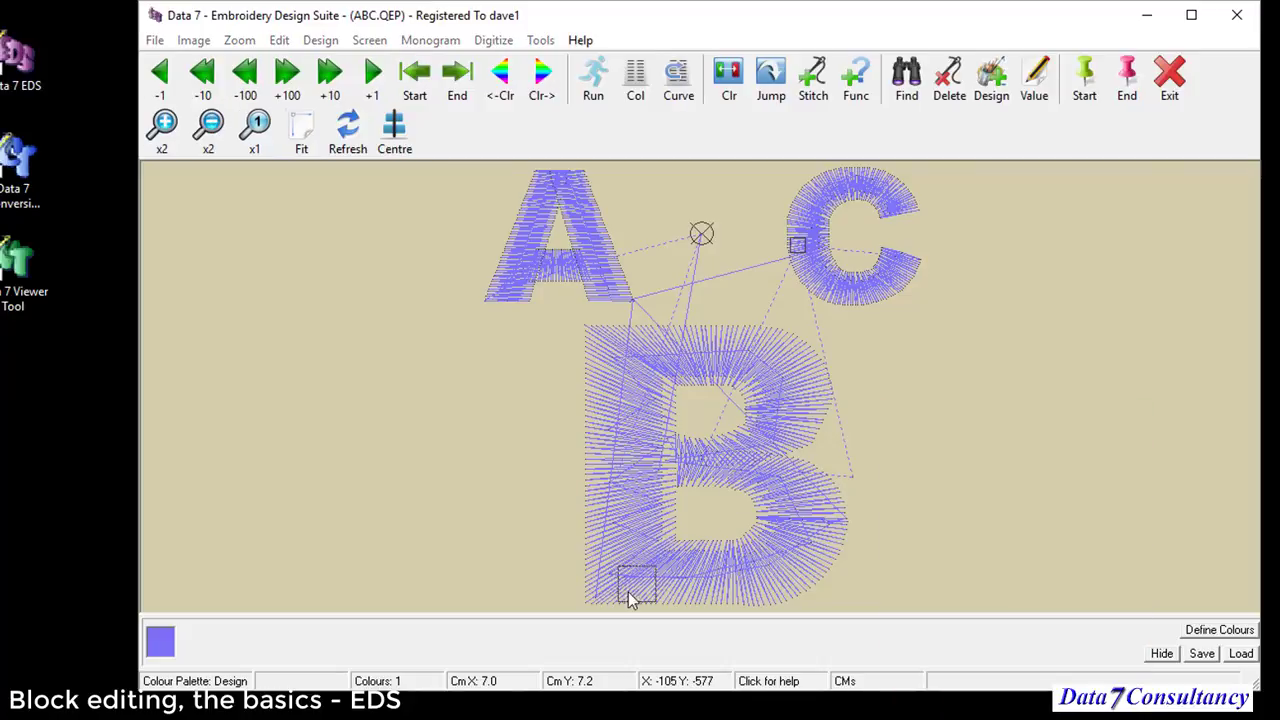
{"action": "left_click", "coordinate": [600, 596]}
{"action": "key", "text": "Right"}
{"action": "key", "text": "Right"}
{"action": "key", "text": "Right"}
{"action": "key", "text": "Right"}
{"action": "key", "text": "Right"}
{"action": "key", "text": "Right"}
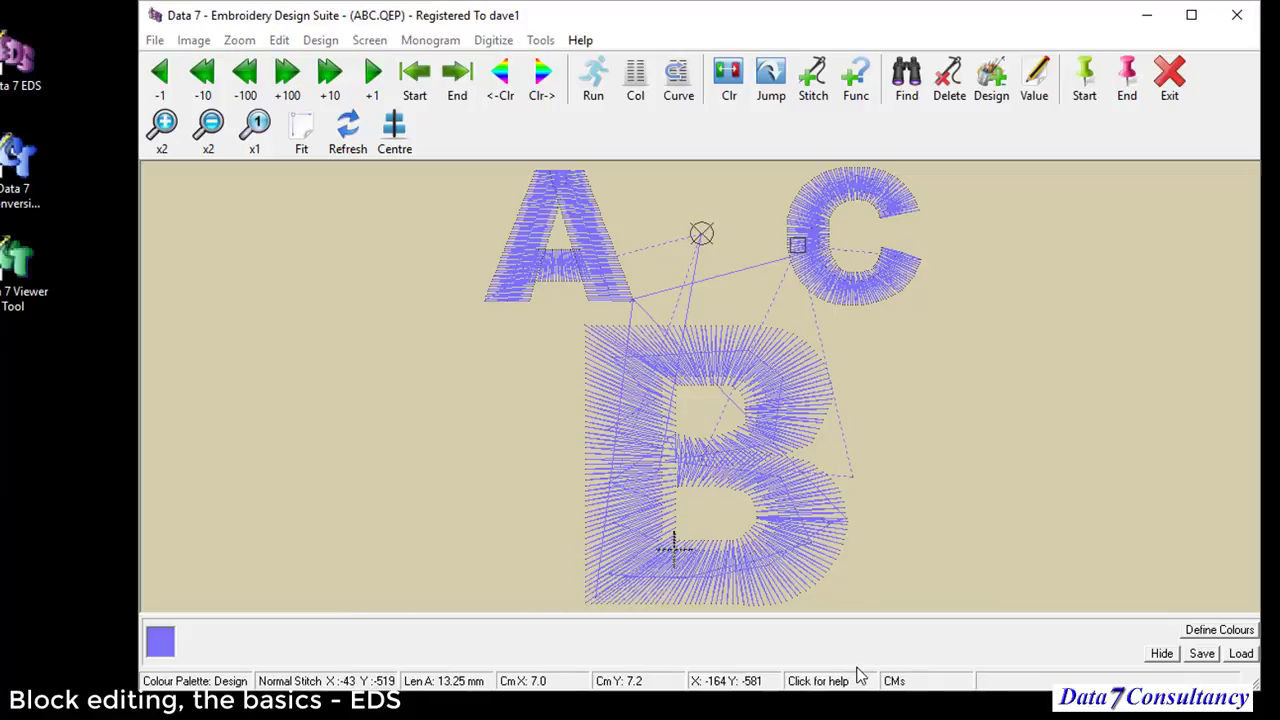
{"action": "key", "text": "Right"}
{"action": "key", "text": "Right"}
{"action": "key", "text": "Right"}
{"action": "key", "text": "Right"}
{"action": "key", "text": "Right"}
{"action": "key", "text": "Right"}
{"action": "key", "text": "Right"}
{"action": "key", "text": "Right"}
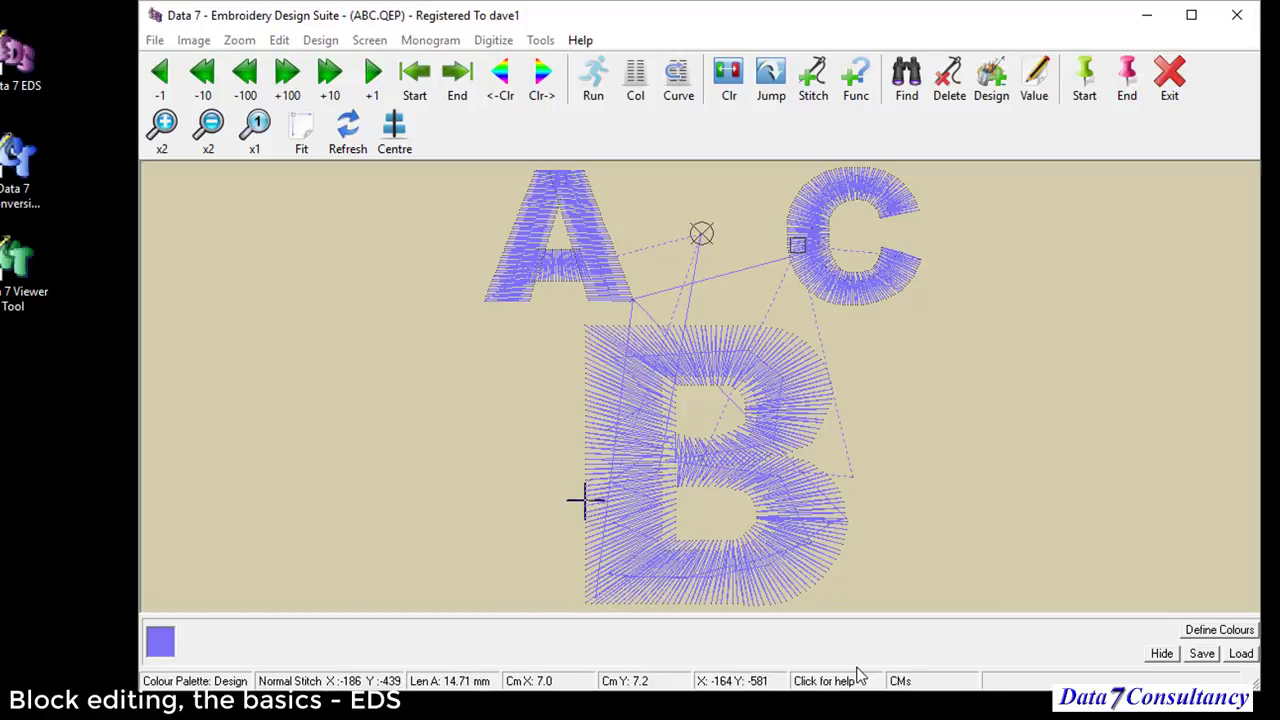
{"action": "key", "text": "Right"}
{"action": "key", "text": "Right"}
{"action": "key", "text": "Right"}
{"action": "key", "text": "Right"}
{"action": "key", "text": "Right"}
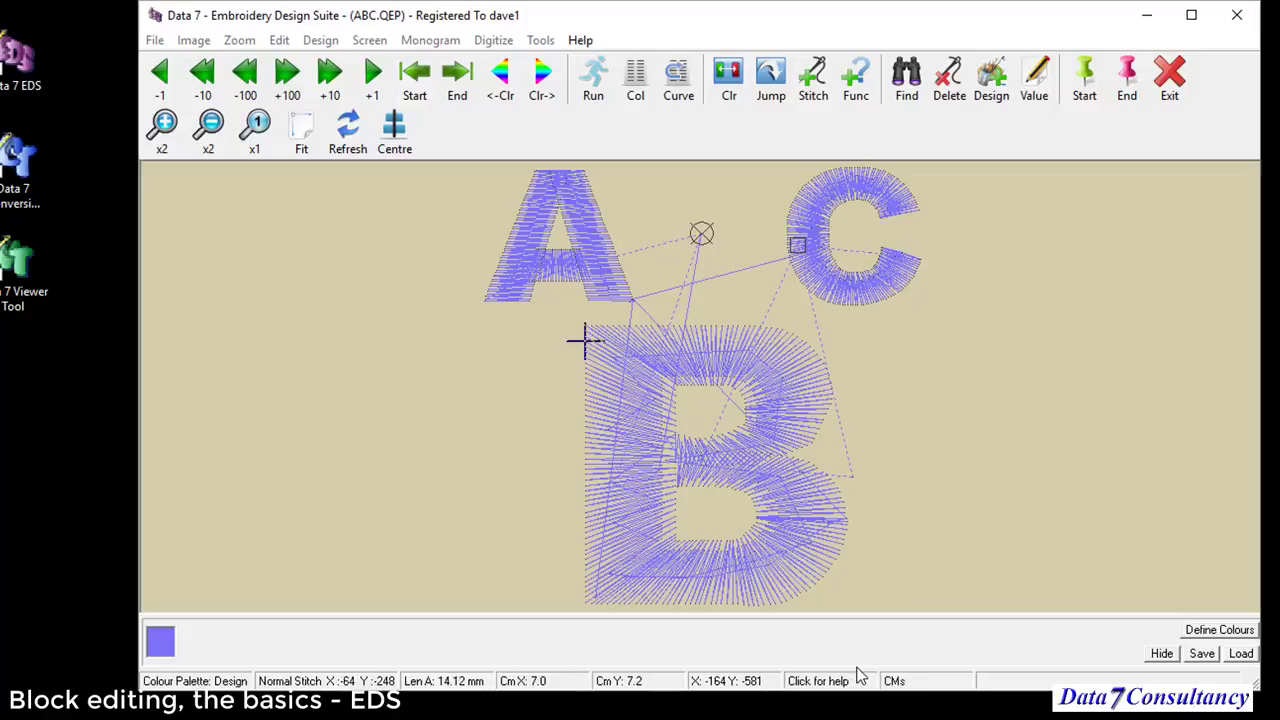
{"action": "key", "text": "Right"}
{"action": "key", "text": "Right"}
{"action": "key", "text": "Right"}
{"action": "key", "text": "Right"}
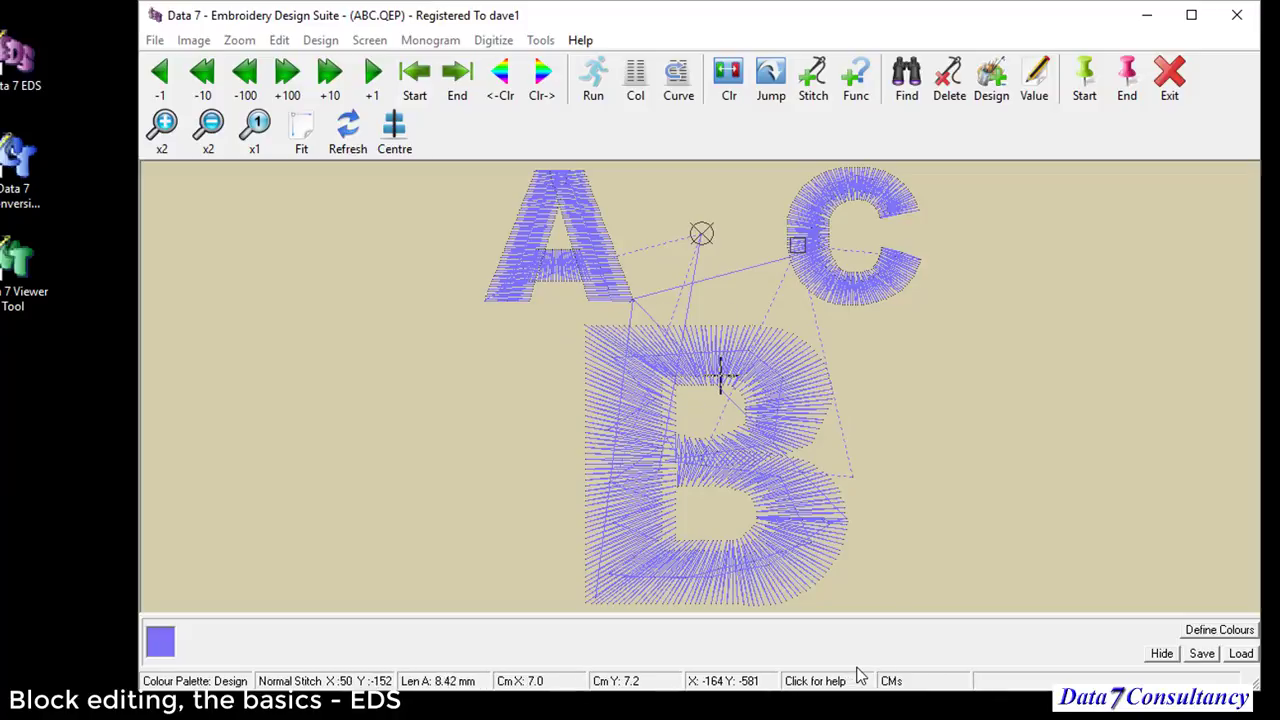
{"action": "key", "text": "Right"}
{"action": "key", "text": "Right"}
{"action": "key", "text": "Right"}
{"action": "key", "text": "Right"}
{"action": "key", "text": "Right"}
{"action": "key", "text": "Right"}
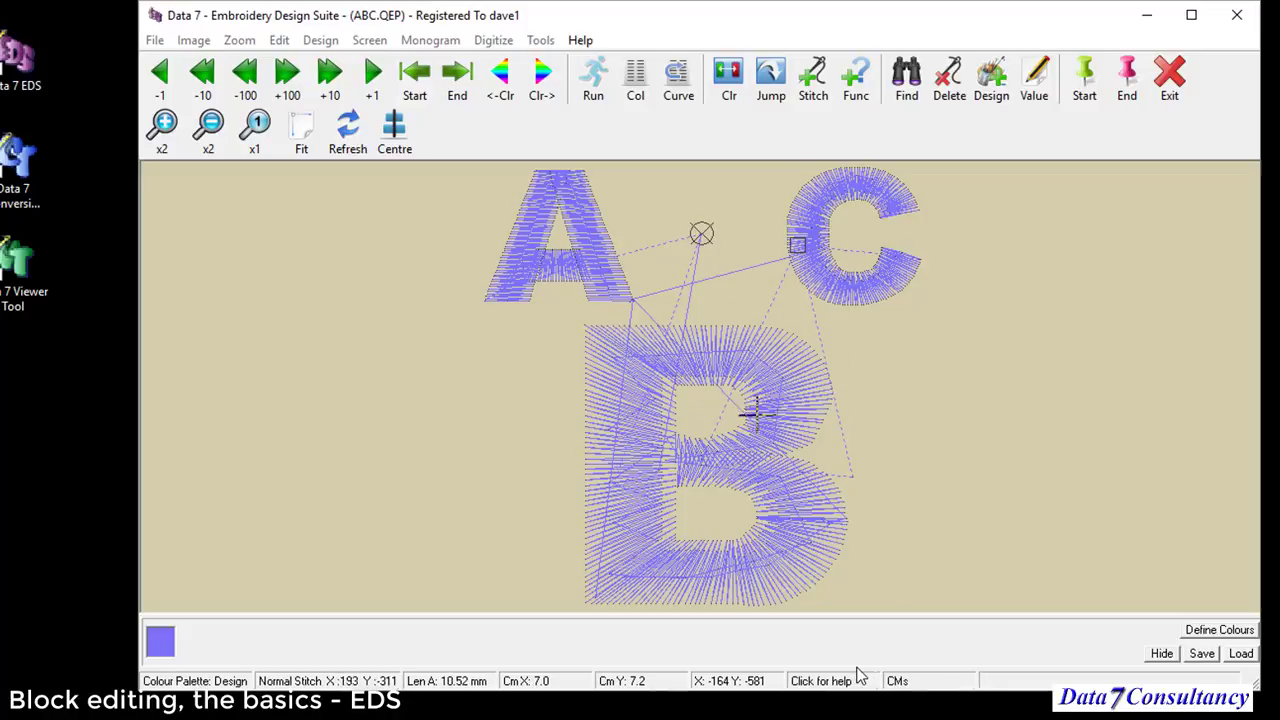
{"action": "key", "text": "Right"}
{"action": "key", "text": "Right"}
{"action": "key", "text": "Right"}
{"action": "key", "text": "Right"}
{"action": "key", "text": "Right"}
{"action": "key", "text": "Right"}
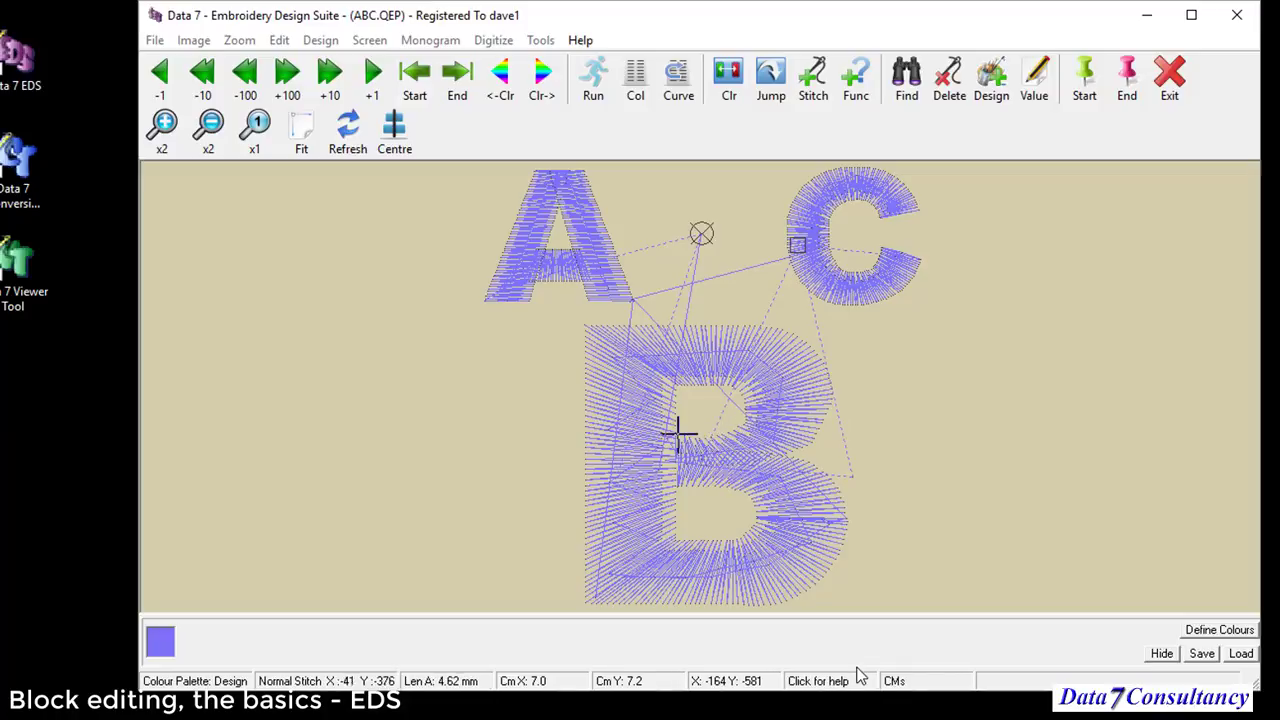
{"action": "key", "text": "Right"}
{"action": "key", "text": "Right"}
{"action": "key", "text": "Right"}
{"action": "key", "text": "Right"}
{"action": "key", "text": "Right"}
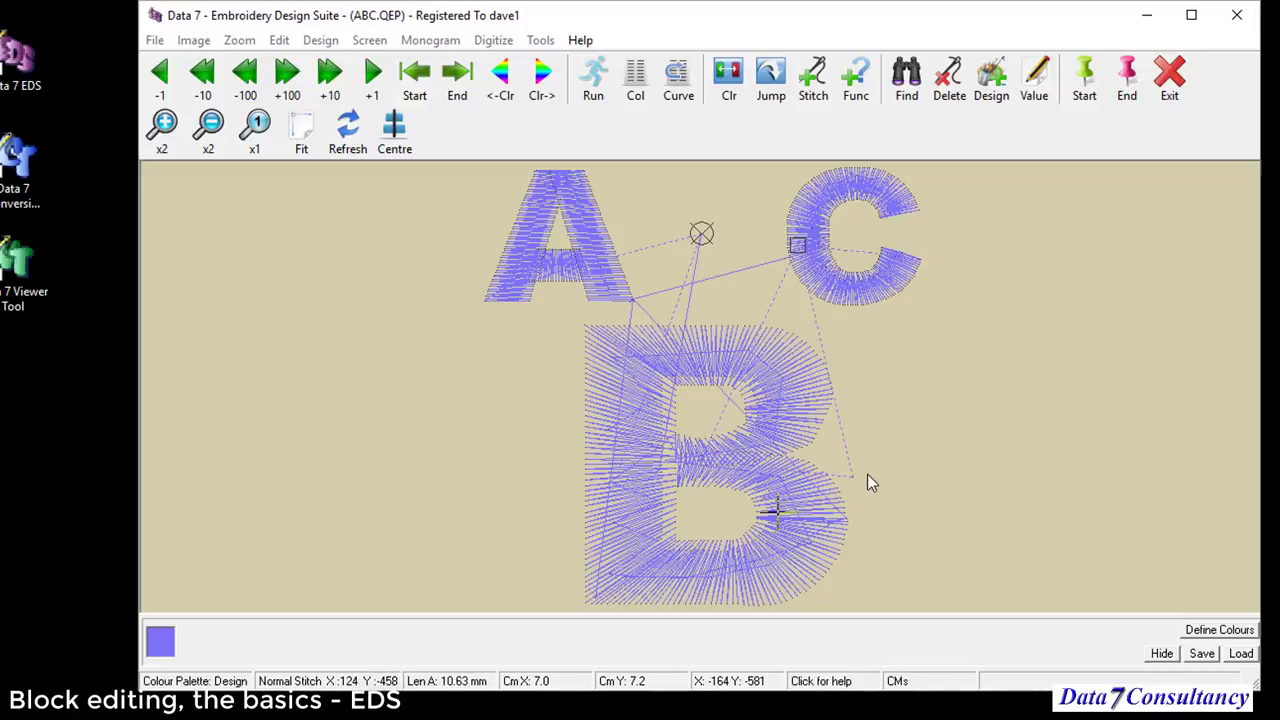
{"action": "left_click", "coordinate": [1168, 80]}
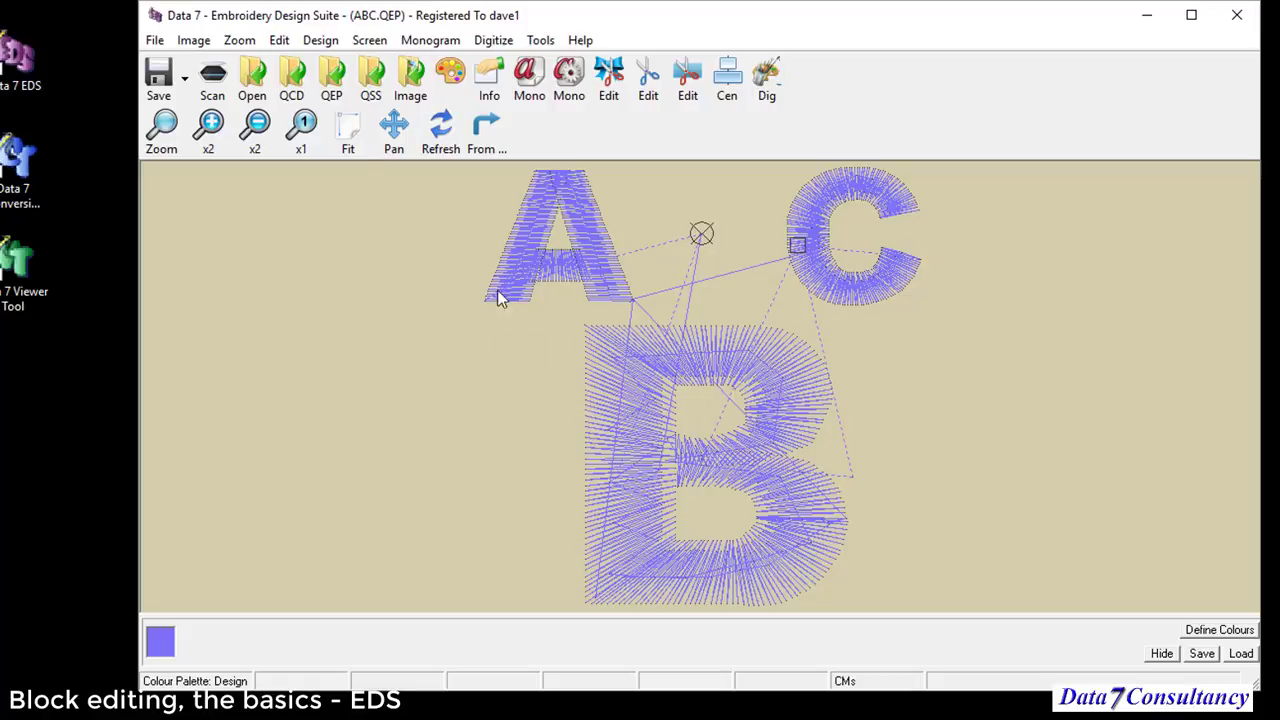
Step: Copy the selected B block to the clipboard and deselect all blocks
{"action": "left_click", "coordinate": [279, 40]}
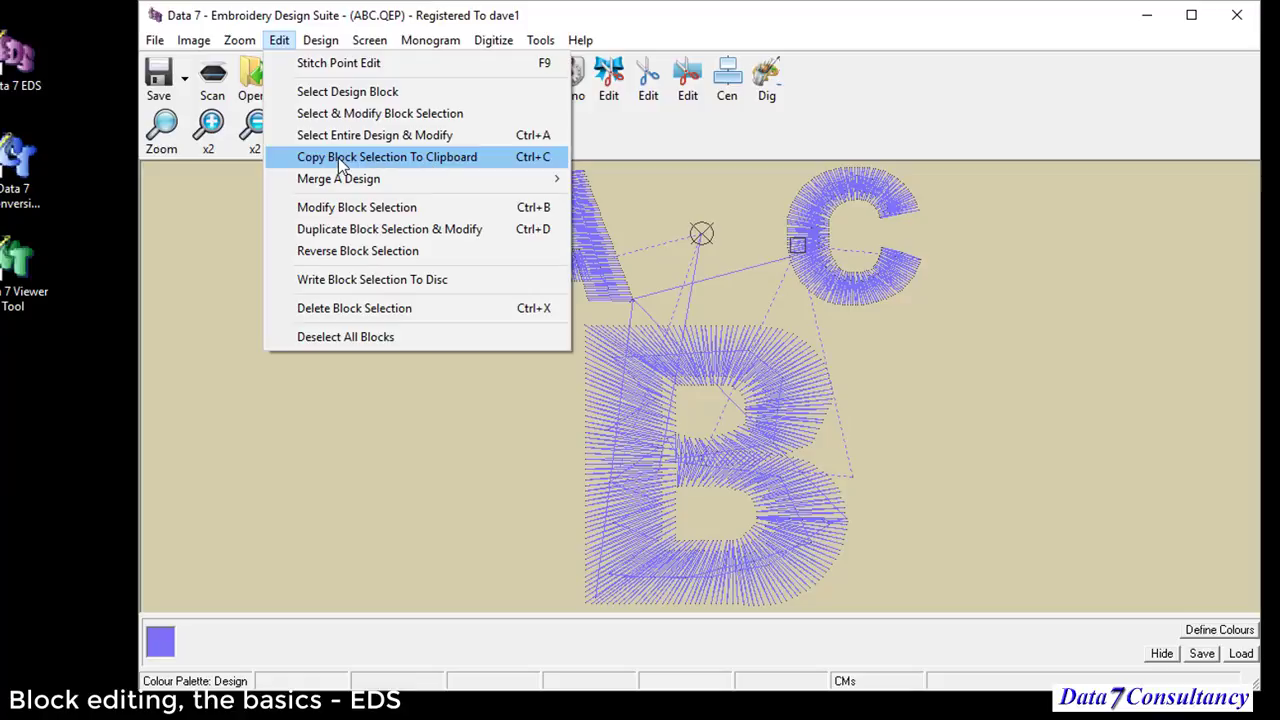
{"action": "left_click", "coordinate": [376, 160]}
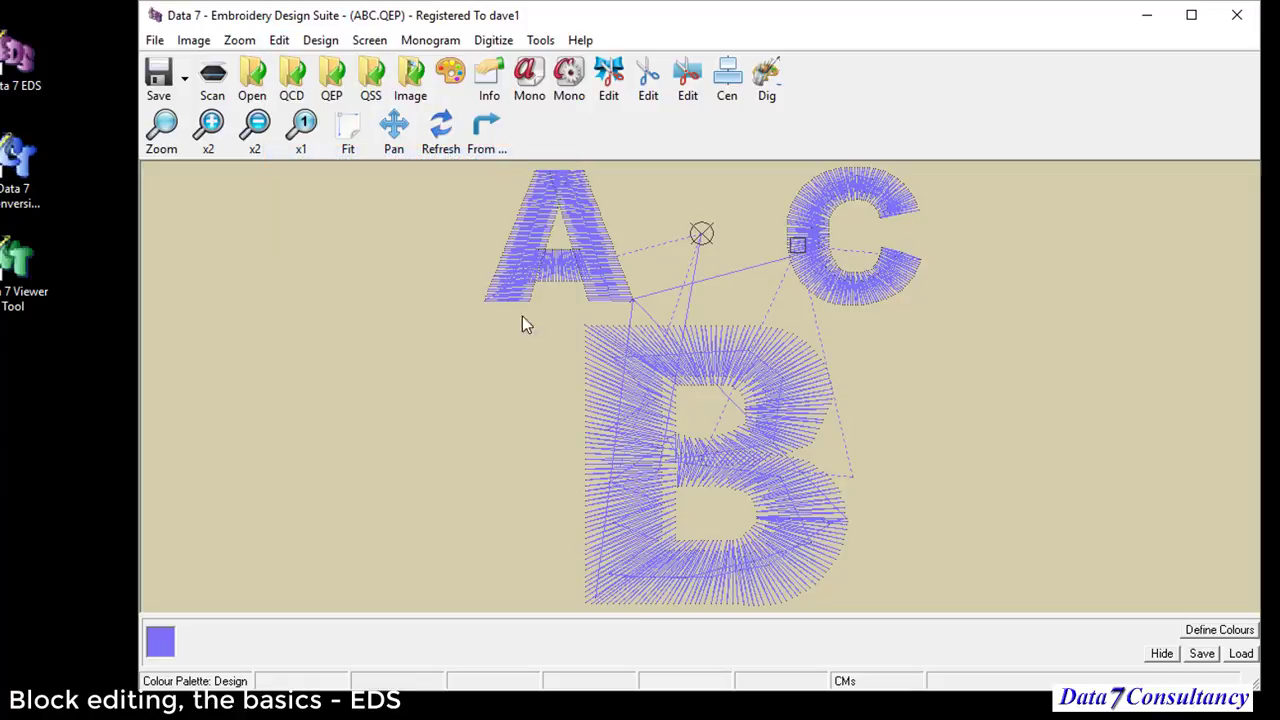
{"action": "right_click", "coordinate": [474, 413]}
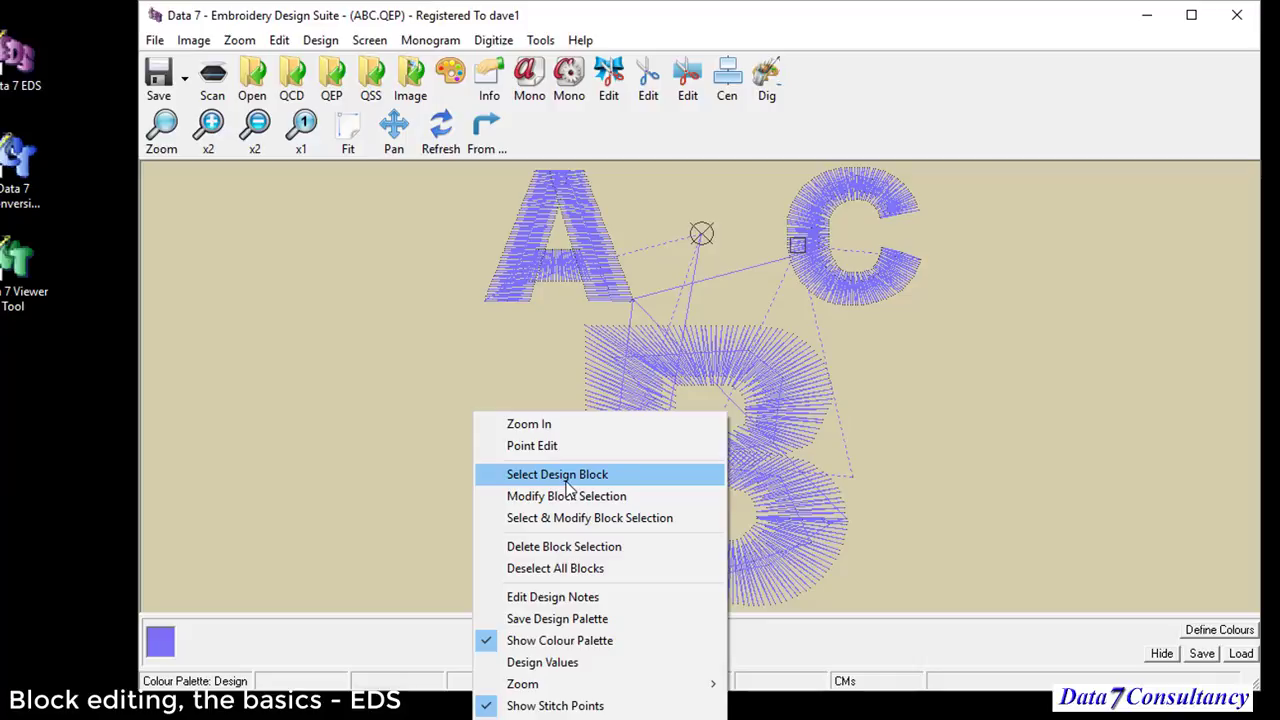
{"action": "left_click", "coordinate": [580, 569]}
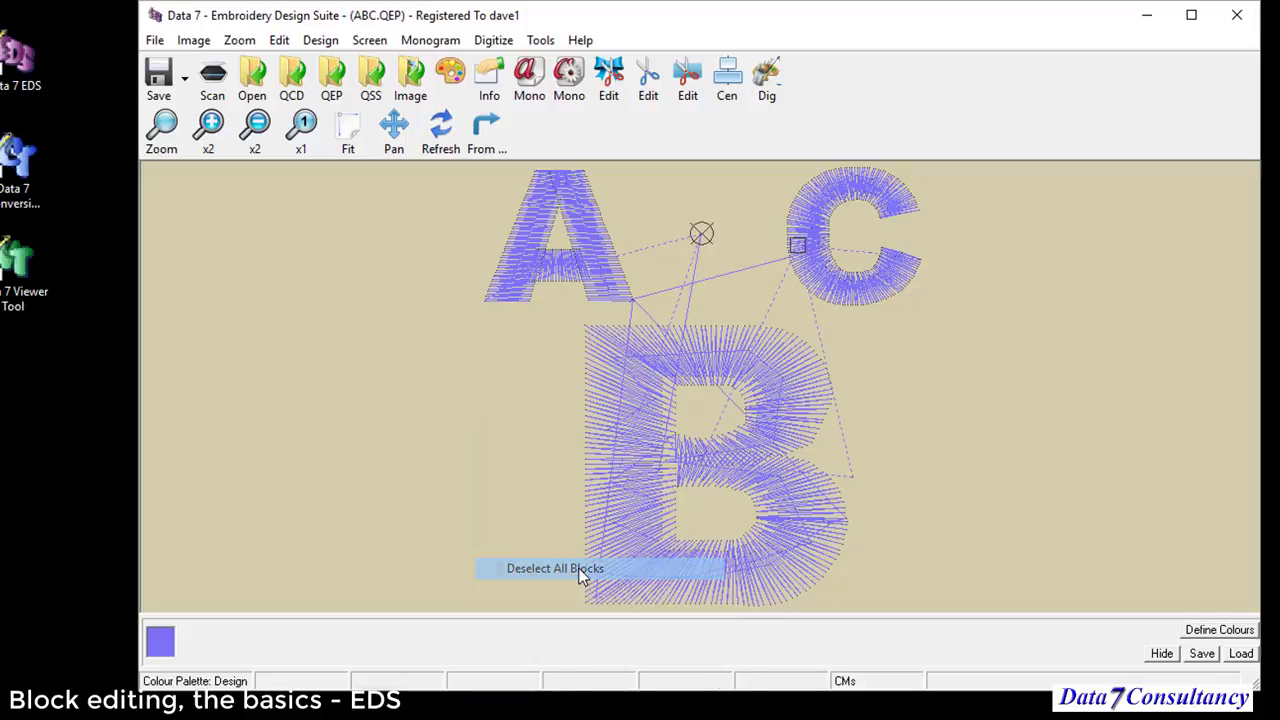
Step: Try to modify the block selection to check whether any block is still selected
{"action": "right_click", "coordinate": [736, 386]}
{"action": "left_click", "coordinate": [818, 467]}
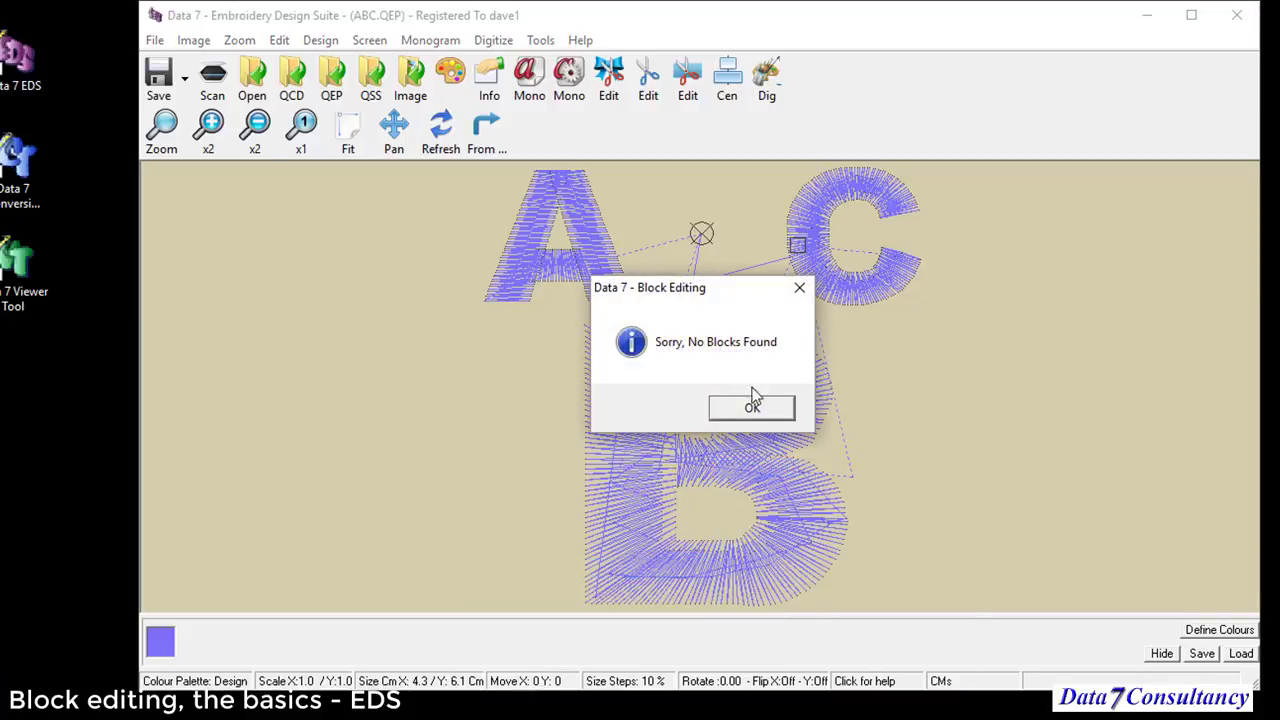
{"action": "left_click", "coordinate": [745, 408]}
Step: Step through the stitches of the C in Point Edit to examine the stitching order from its lower arm to its upper arm
{"action": "right_click", "coordinate": [900, 393]}
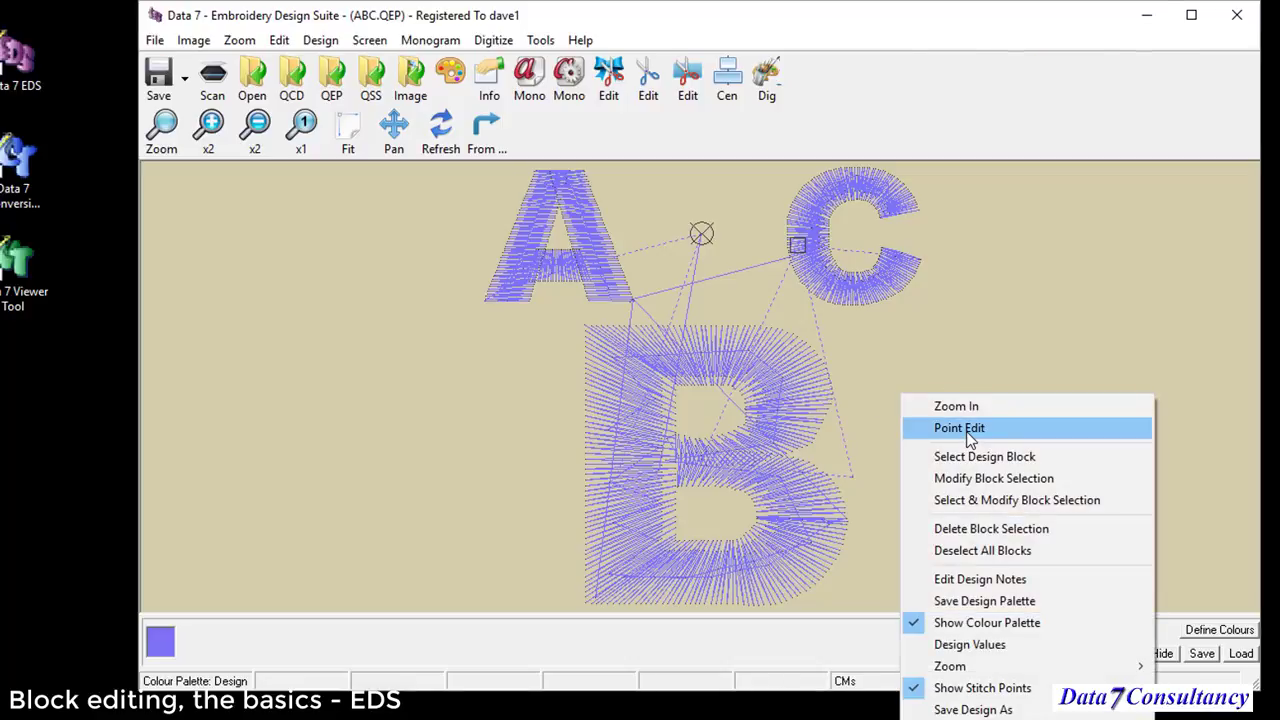
{"action": "left_click", "coordinate": [970, 438]}
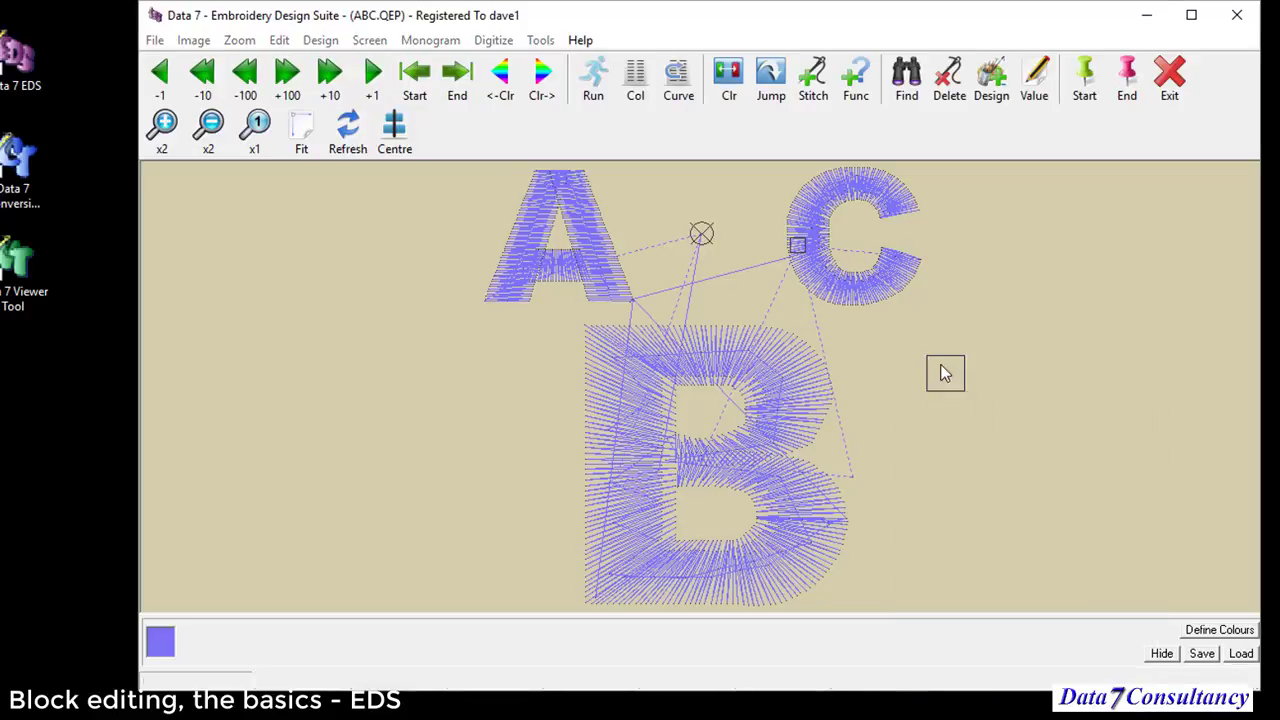
{"action": "left_click", "coordinate": [902, 302]}
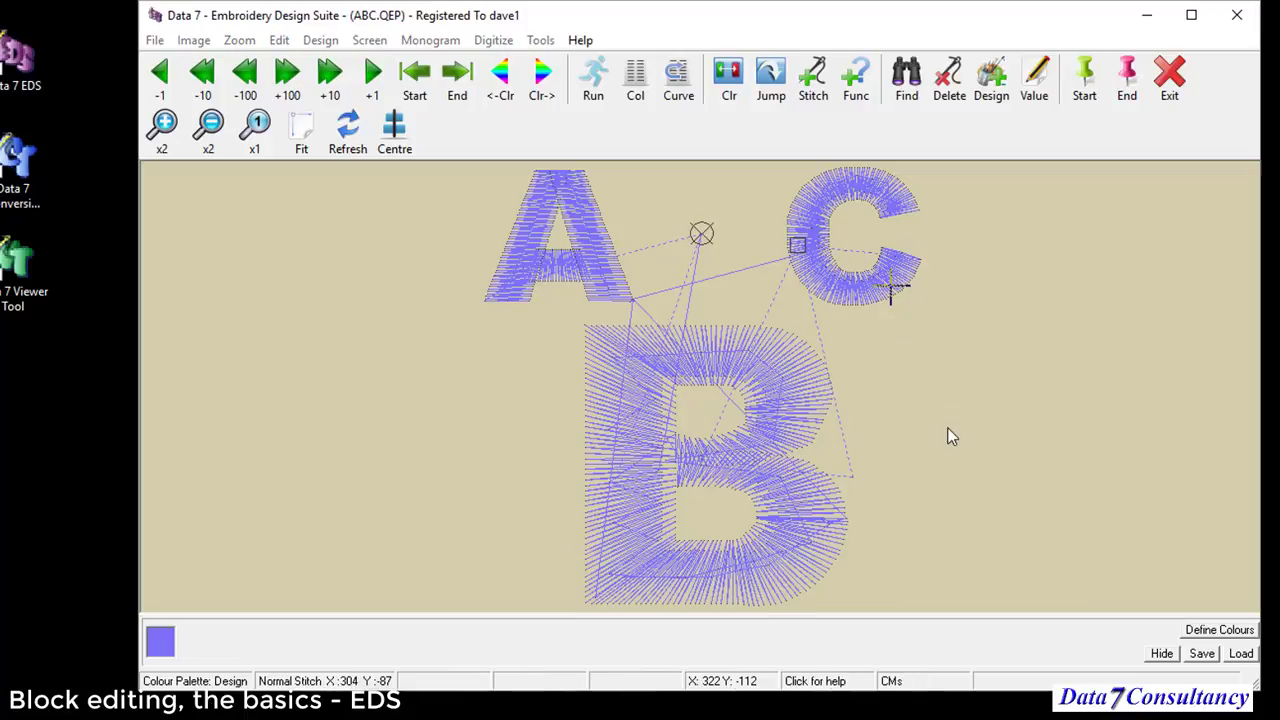
{"action": "key", "text": "Right"}
{"action": "key", "text": "Page_Up"}
{"action": "key", "text": "Page_Up"}
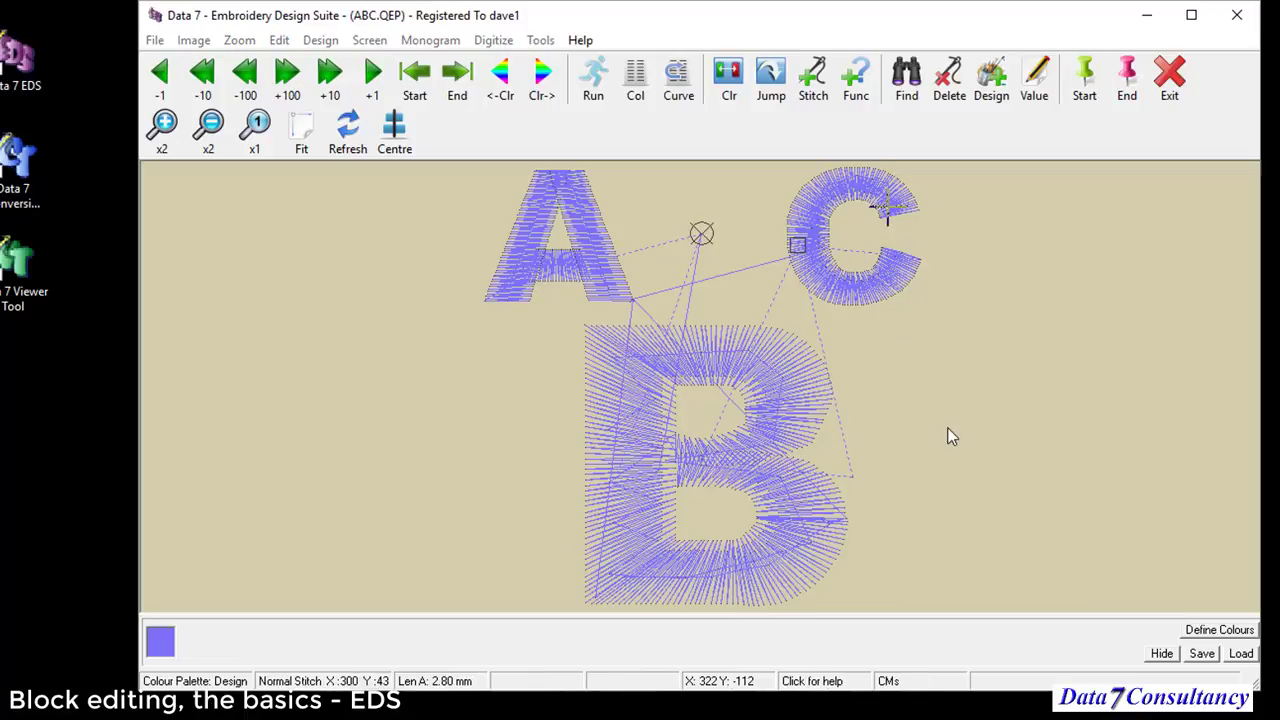
{"action": "key", "text": "Right"}
{"action": "key", "text": "Right"}
{"action": "key", "text": "Right"}
{"action": "key", "text": "Right"}
{"action": "key", "text": "Right"}
{"action": "key", "text": "Right"}
{"action": "key", "text": "Right"}
{"action": "key", "text": "Right"}
{"action": "key", "text": "Right"}
{"action": "key", "text": "Right"}
{"action": "key", "text": "Right"}
{"action": "key", "text": "Right"}
{"action": "key", "text": "Right"}
{"action": "key", "text": "Right"}
{"action": "key", "text": "Right"}
{"action": "key", "text": "Right"}
{"action": "key", "text": "Right"}
{"action": "key", "text": "Right"}
{"action": "key", "text": "Right"}
{"action": "key", "text": "Right"}
{"action": "key", "text": "Right"}
{"action": "key", "text": "Right"}
{"action": "key", "text": "Right"}
{"action": "key", "text": "Right"}
{"action": "key", "text": "Right"}
{"action": "key", "text": "Right"}
{"action": "key", "text": "Right"}
{"action": "key", "text": "Right"}
{"action": "key", "text": "Right"}
{"action": "key", "text": "Right"}
{"action": "key", "text": "Right"}
{"action": "key", "text": "Right"}
{"action": "key", "text": "Right"}
{"action": "key", "text": "Right"}
{"action": "key", "text": "Right"}
{"action": "left_click", "coordinate": [891, 292]}
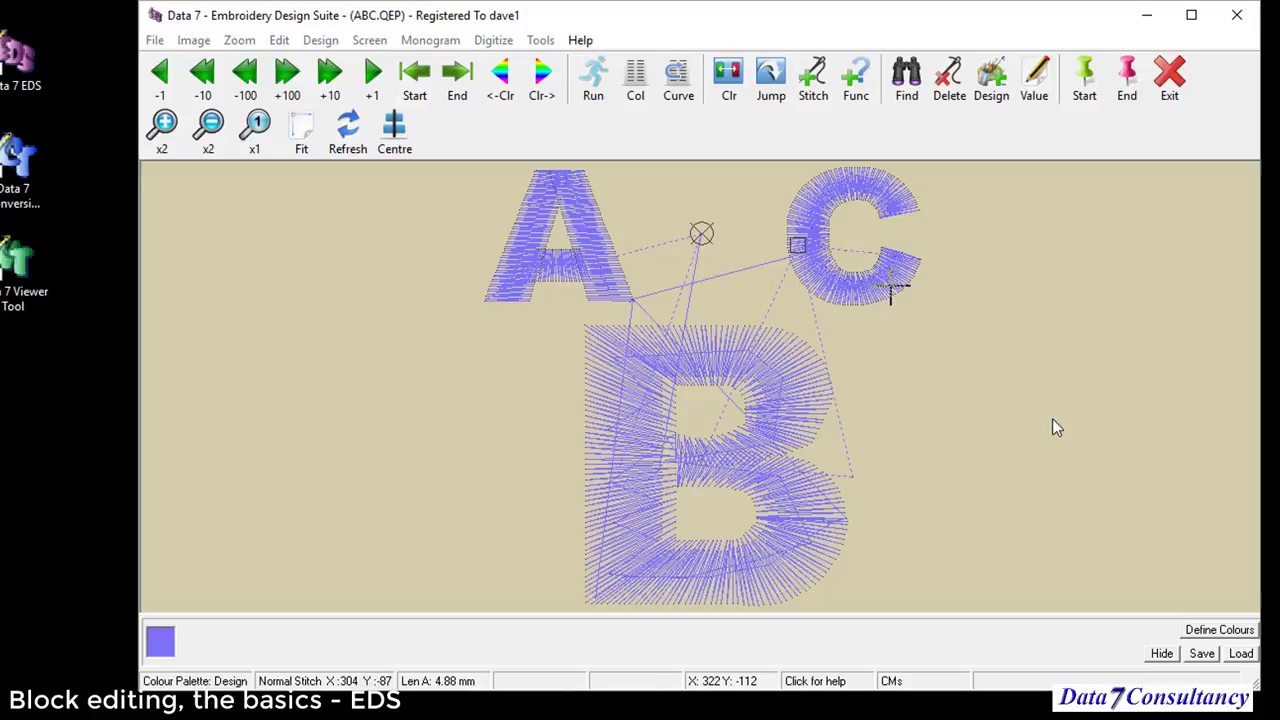
{"action": "key", "text": "Right"}
{"action": "key", "text": "Right"}
{"action": "key", "text": "Right"}
{"action": "key", "text": "Right"}
{"action": "key", "text": "Right"}
{"action": "key", "text": "Right"}
{"action": "key", "text": "Right"}
{"action": "key", "text": "Right"}
{"action": "key", "text": "Right"}
{"action": "key", "text": "Right"}
{"action": "key", "text": "Right"}
{"action": "key", "text": "Right"}
{"action": "key", "text": "Right"}
{"action": "key", "text": "Right"}
{"action": "key", "text": "Right"}
{"action": "key", "text": "Right"}
{"action": "key", "text": "Right"}
{"action": "key", "text": "Right"}
{"action": "key", "text": "Right"}
{"action": "key", "text": "Right"}
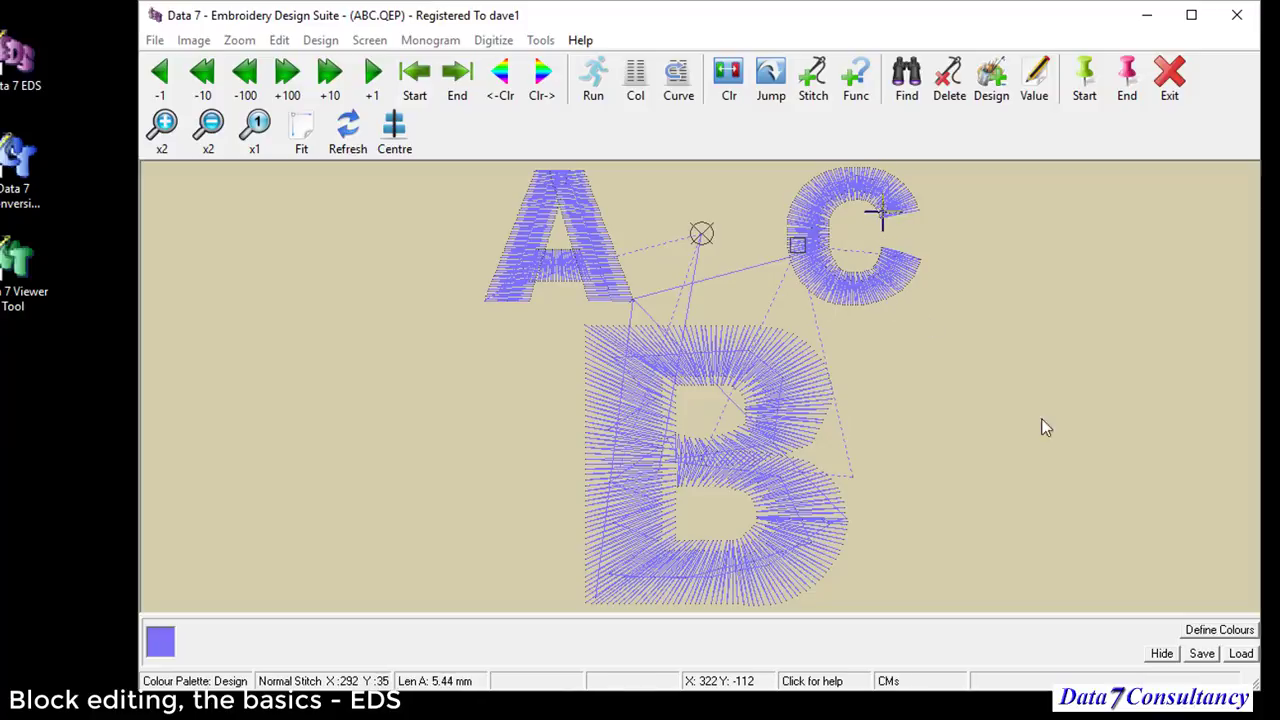
Step: Go to the stitch at X 322, Y -93 on the lower arm of the C and paste the copied B block there
{"action": "left_click", "coordinate": [899, 305]}
{"action": "key", "text": "Right"}
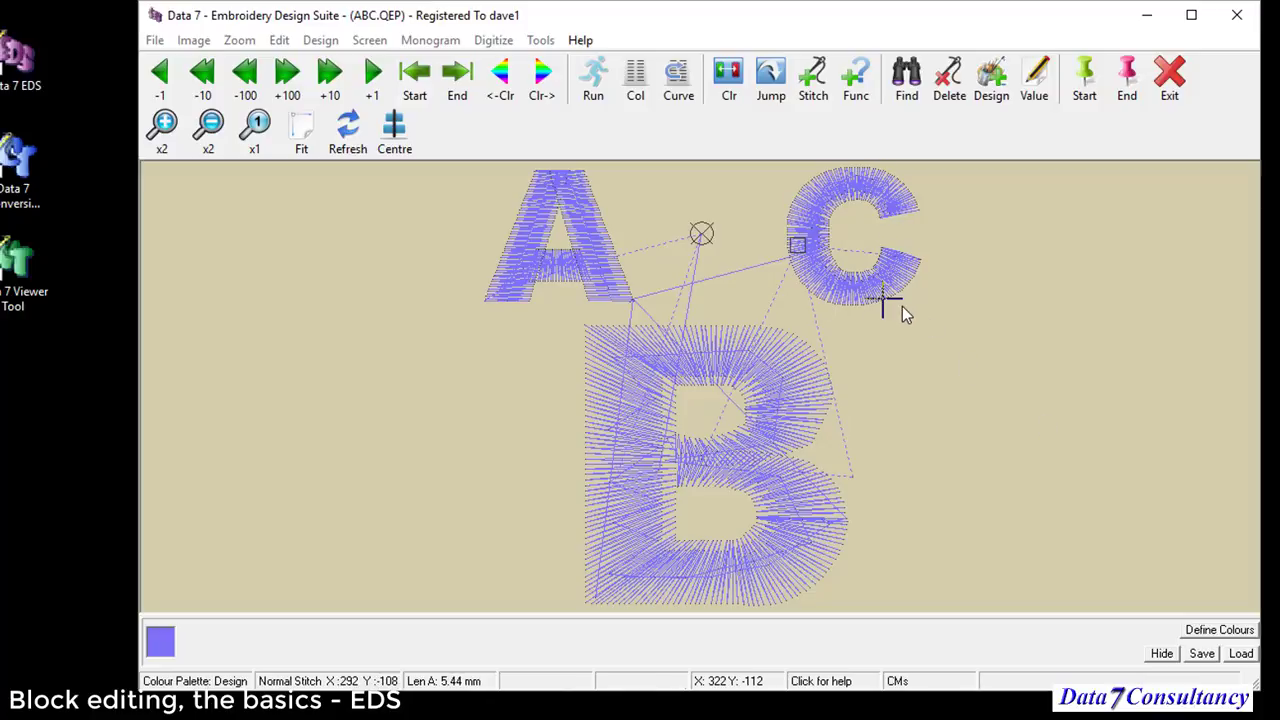
{"action": "key", "text": "Right"}
{"action": "key", "text": "Right"}
{"action": "key", "text": "Right"}
{"action": "key", "text": "Right"}
{"action": "key", "text": "Right"}
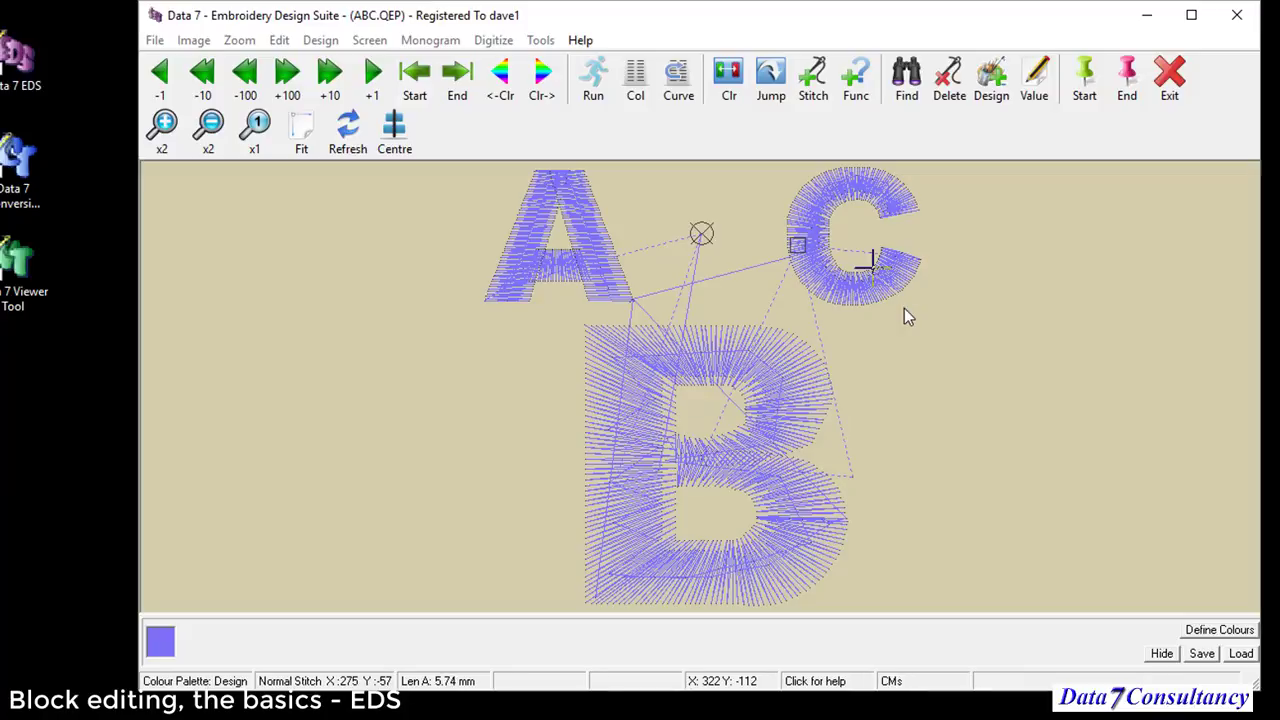
{"action": "key", "text": "Right"}
{"action": "right_click", "coordinate": [946, 355]}
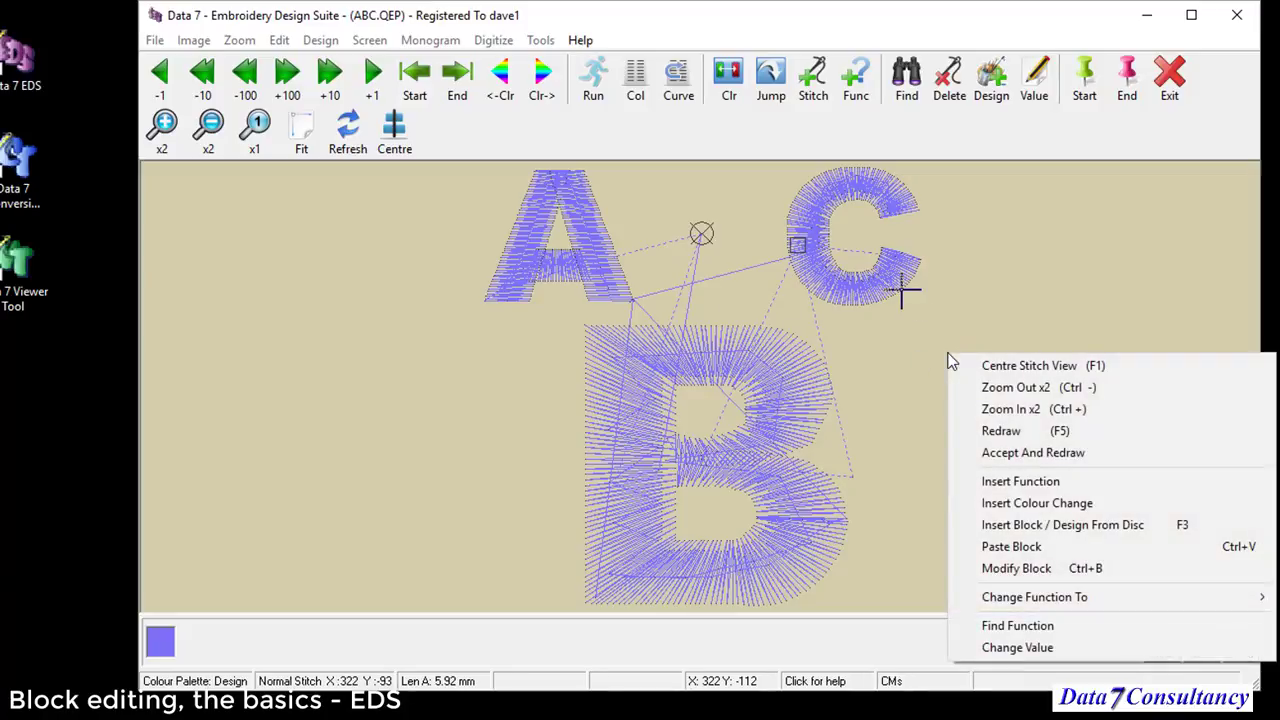
{"action": "left_click", "coordinate": [1034, 548]}
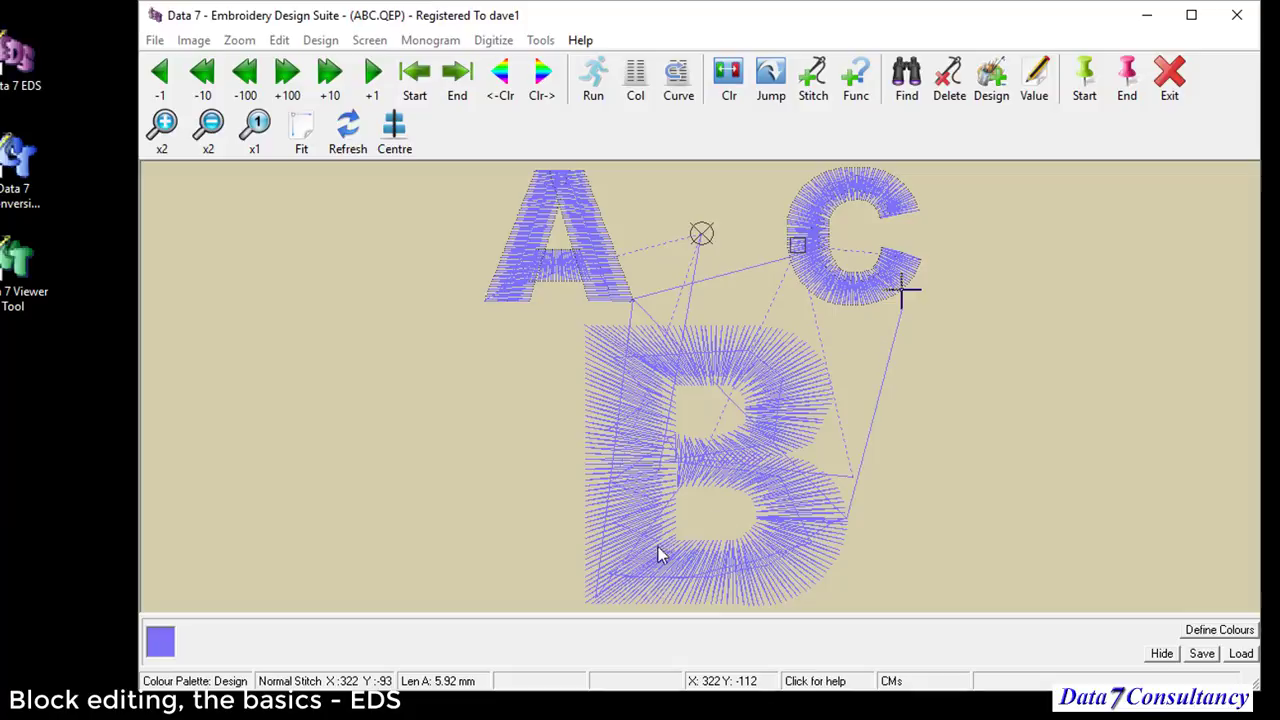
Step: Move the pasted B block by about X 536, Y 10 so it sits beside the original B, and accept its position
{"action": "right_click", "coordinate": [952, 376]}
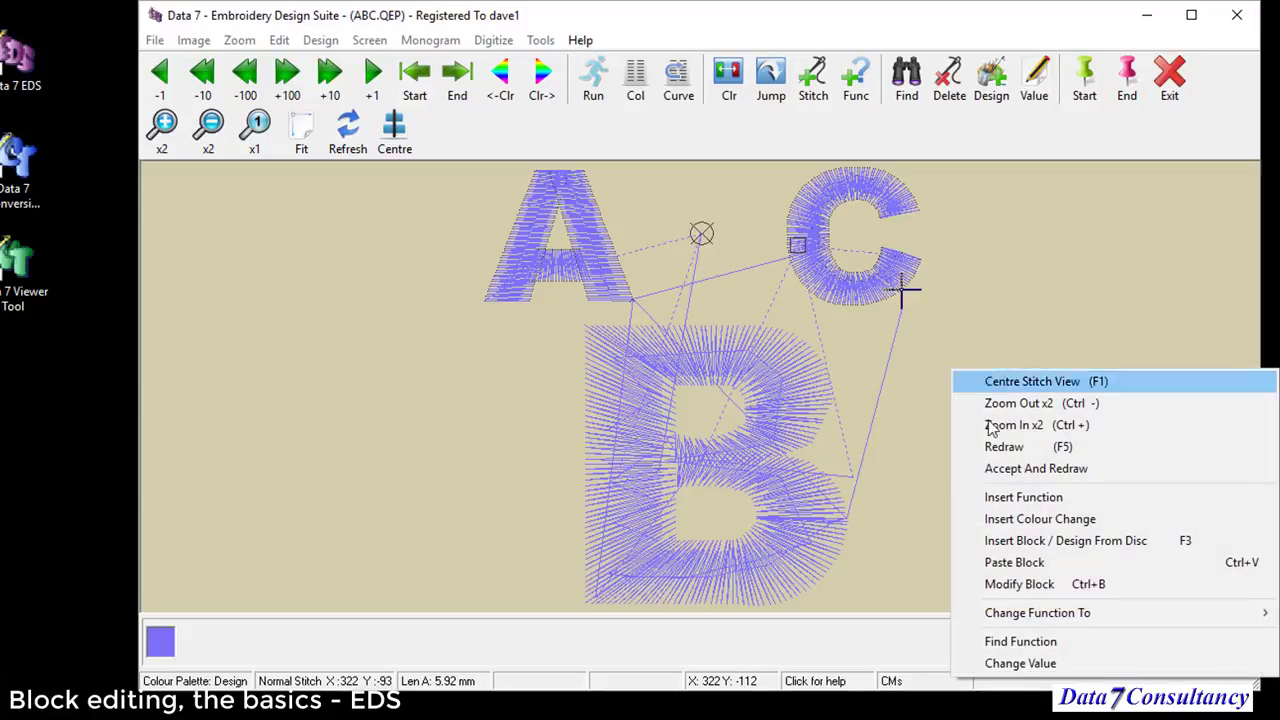
{"action": "left_click", "coordinate": [1057, 586]}
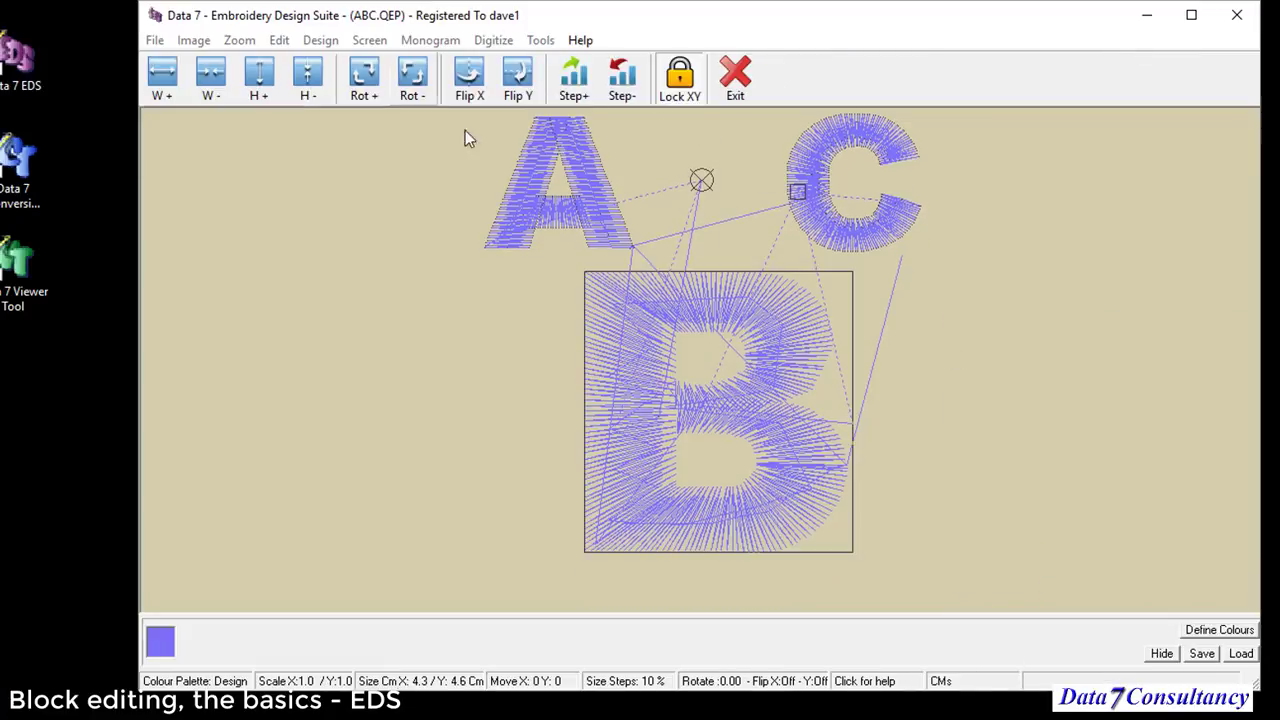
{"action": "left_click_drag", "start_coordinate": [663, 389], "coordinate": [997, 384]}
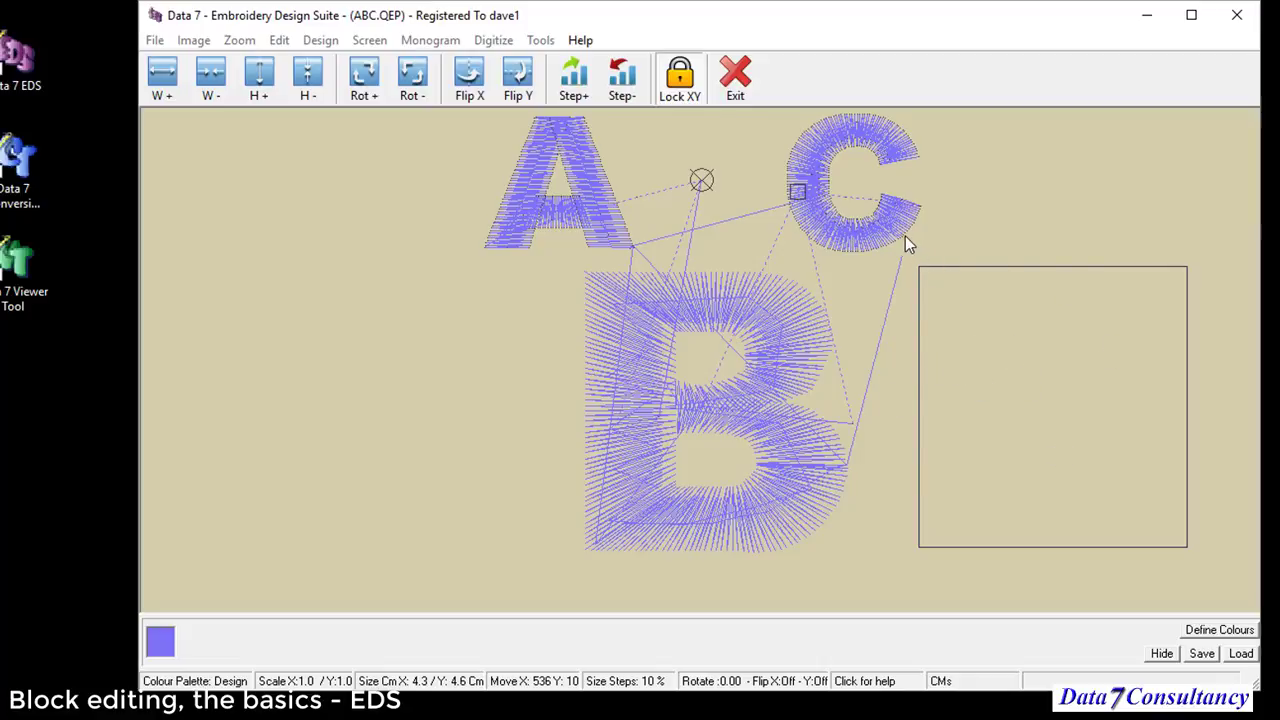
{"action": "double_click", "coordinate": [948, 299]}
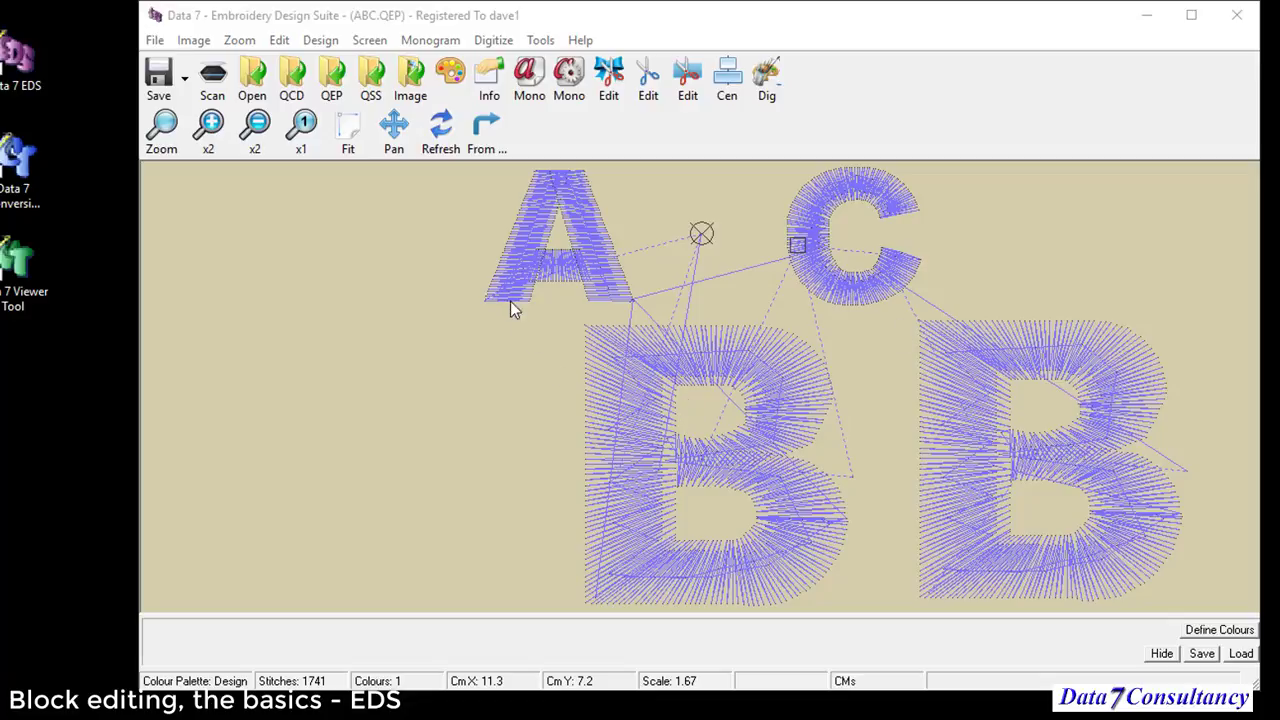
Step: Open the 2HEARTS.QEP design from the Videos folder and fit it in the window
{"action": "left_click", "coordinate": [155, 40]}
{"action": "left_click", "coordinate": [218, 93]}
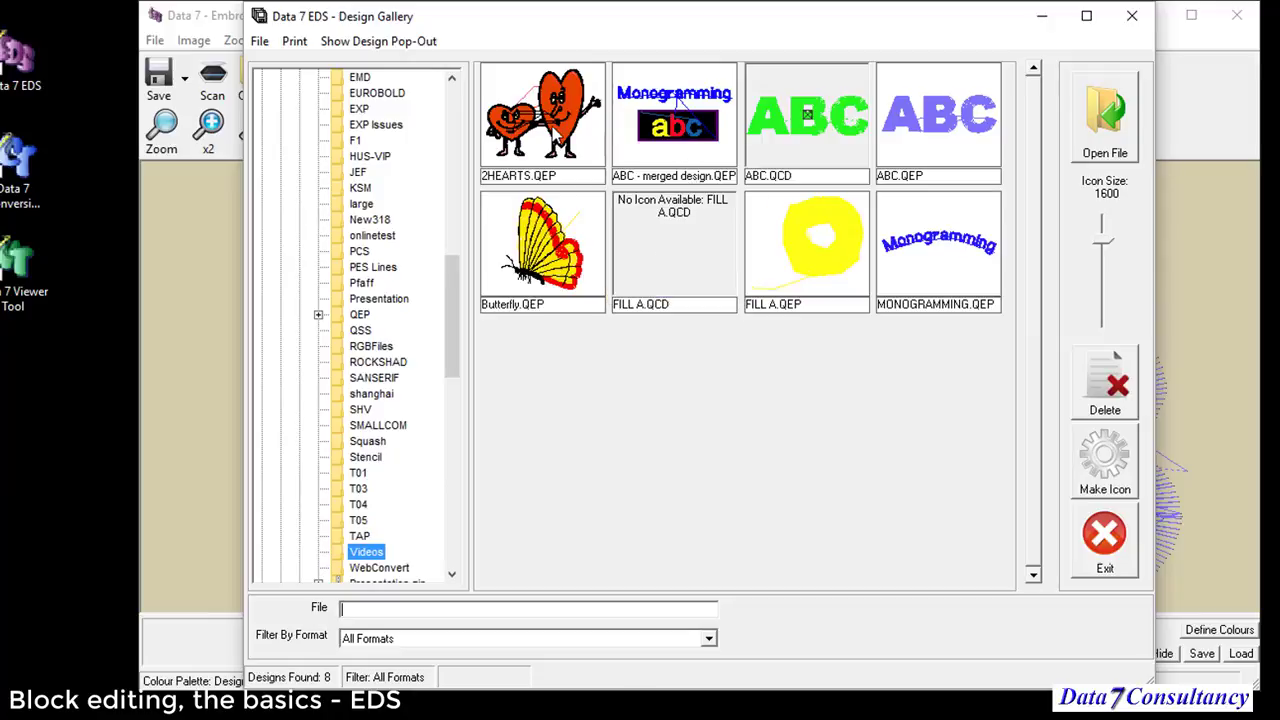
{"action": "left_click", "coordinate": [557, 138]}
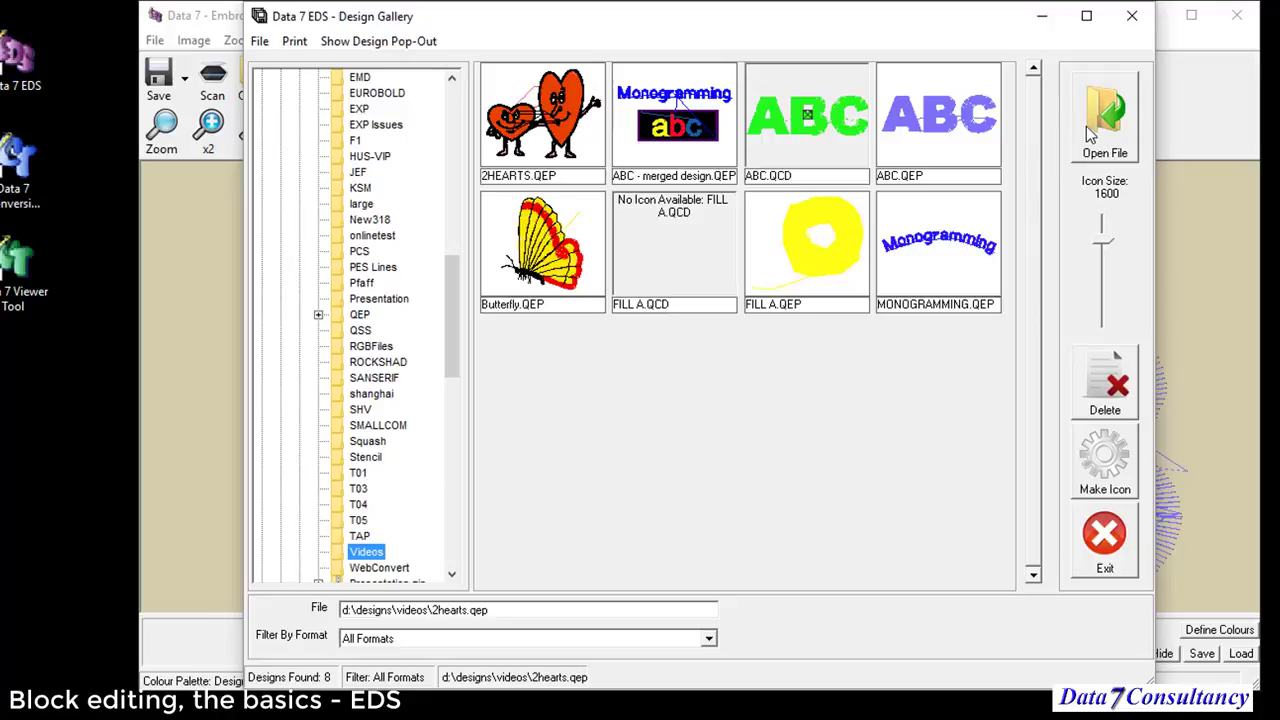
{"action": "left_click", "coordinate": [1086, 126]}
{"action": "left_click", "coordinate": [710, 410]}
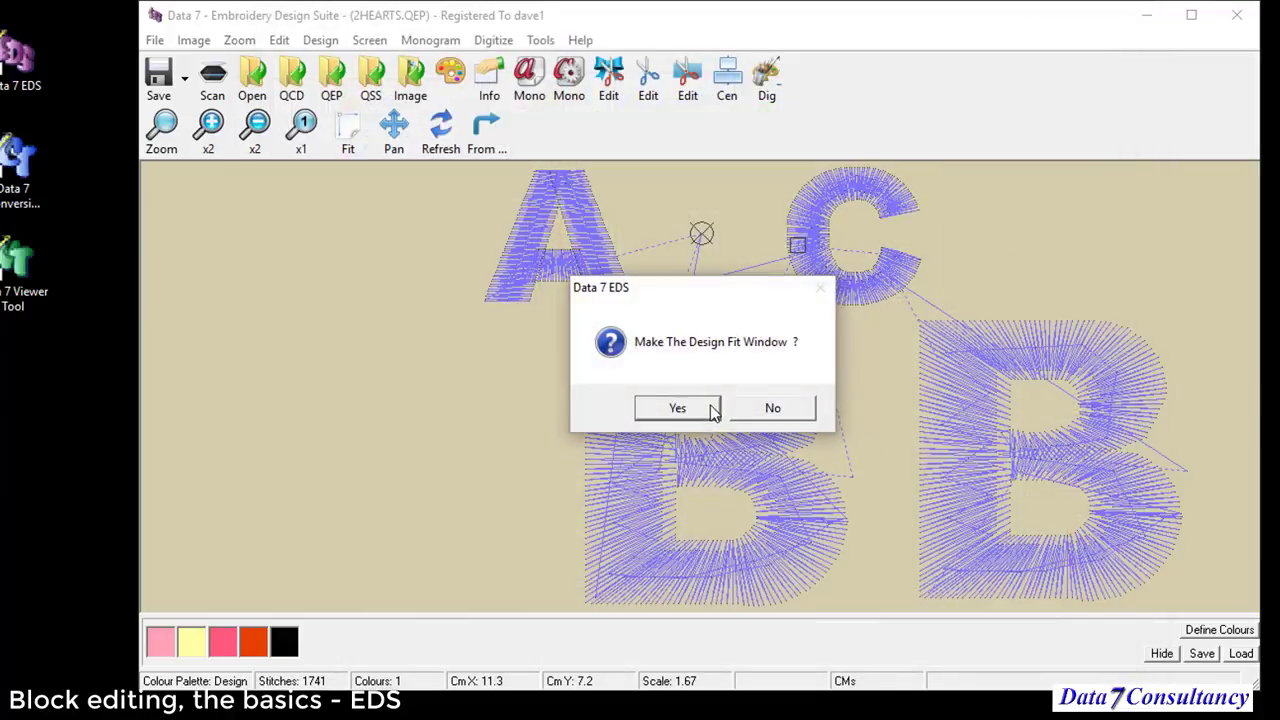
{"action": "left_click", "coordinate": [677, 407]}
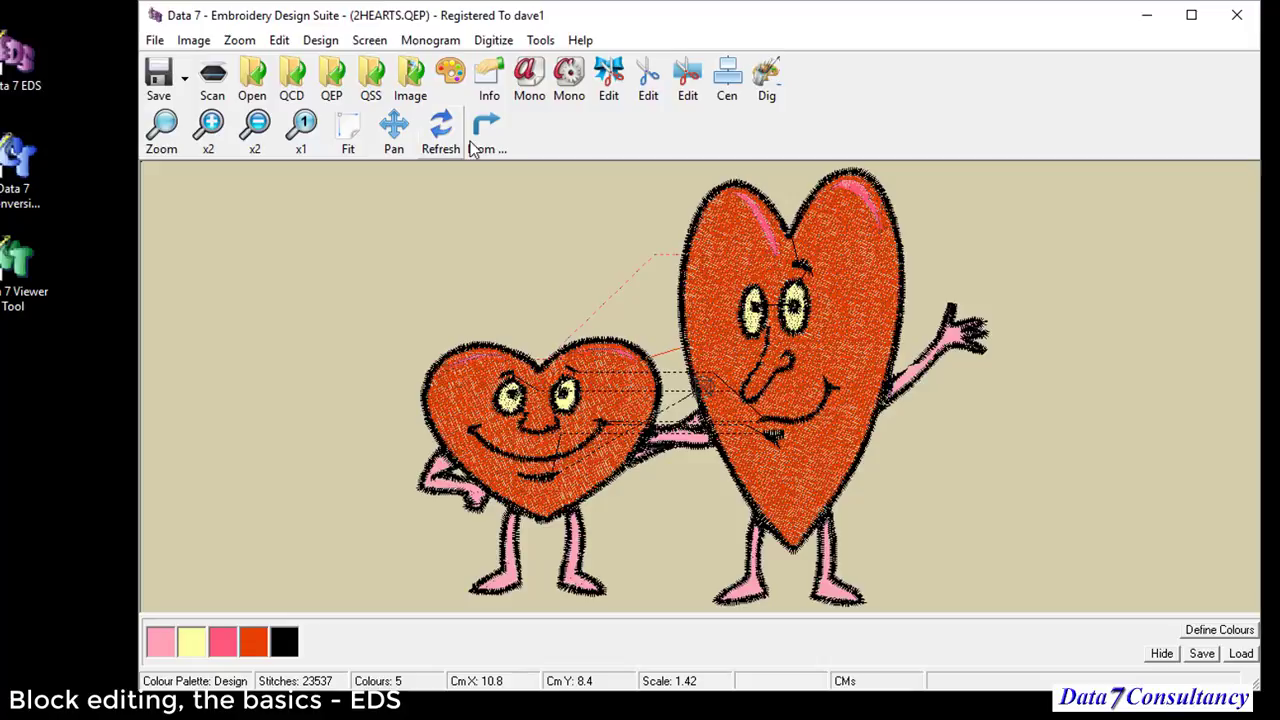
Step: Try to modify a block selection in the 2HEARTS design without first marking a block
{"action": "left_click", "coordinate": [303, 148]}
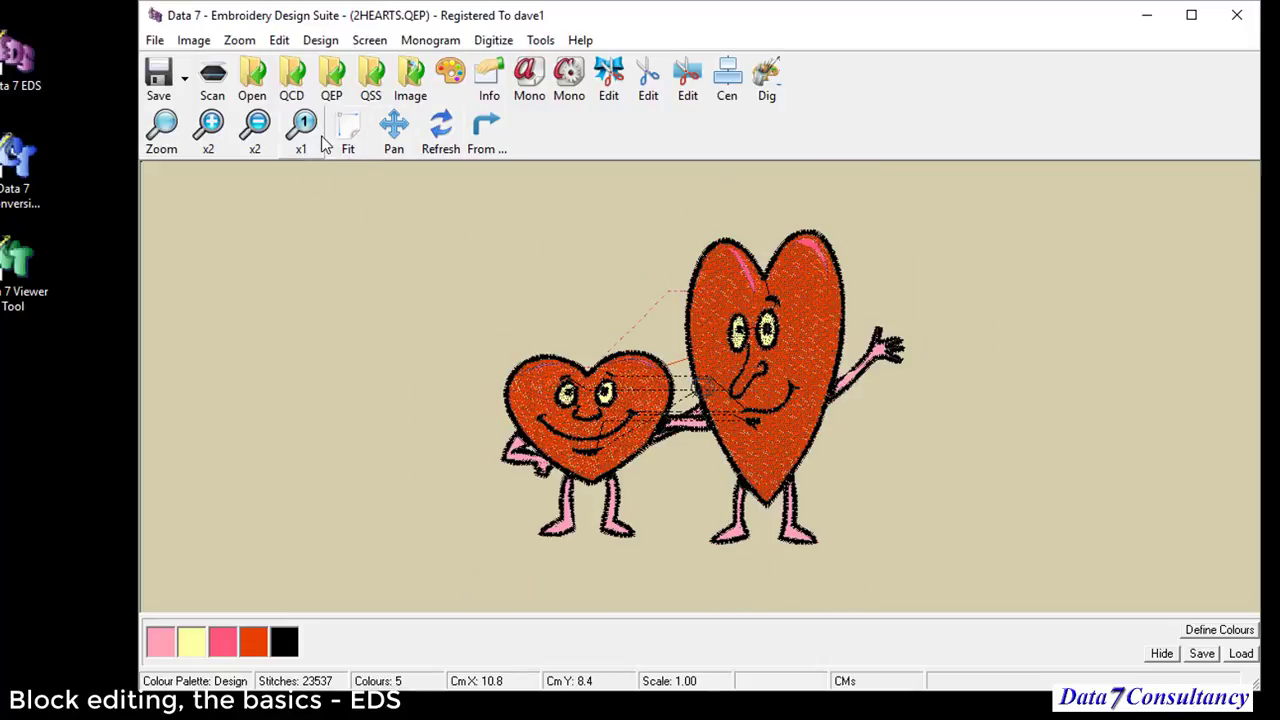
{"action": "right_click", "coordinate": [557, 286]}
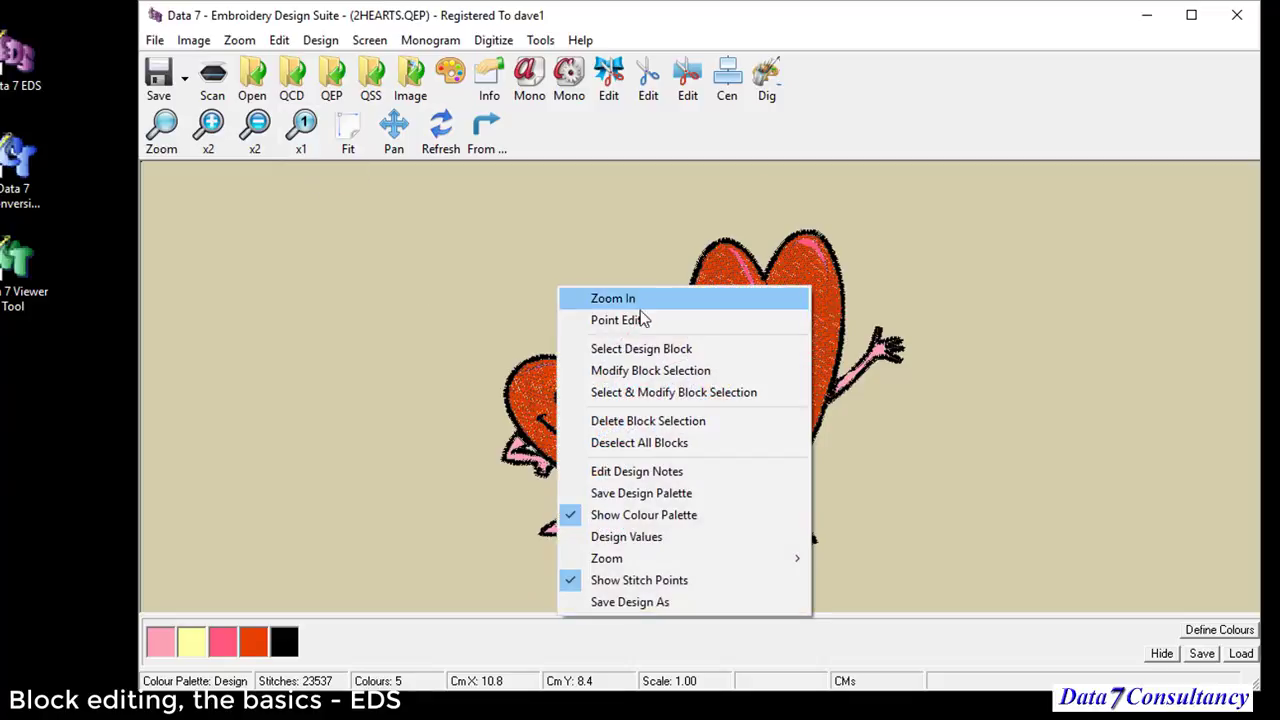
{"action": "left_click", "coordinate": [659, 321]}
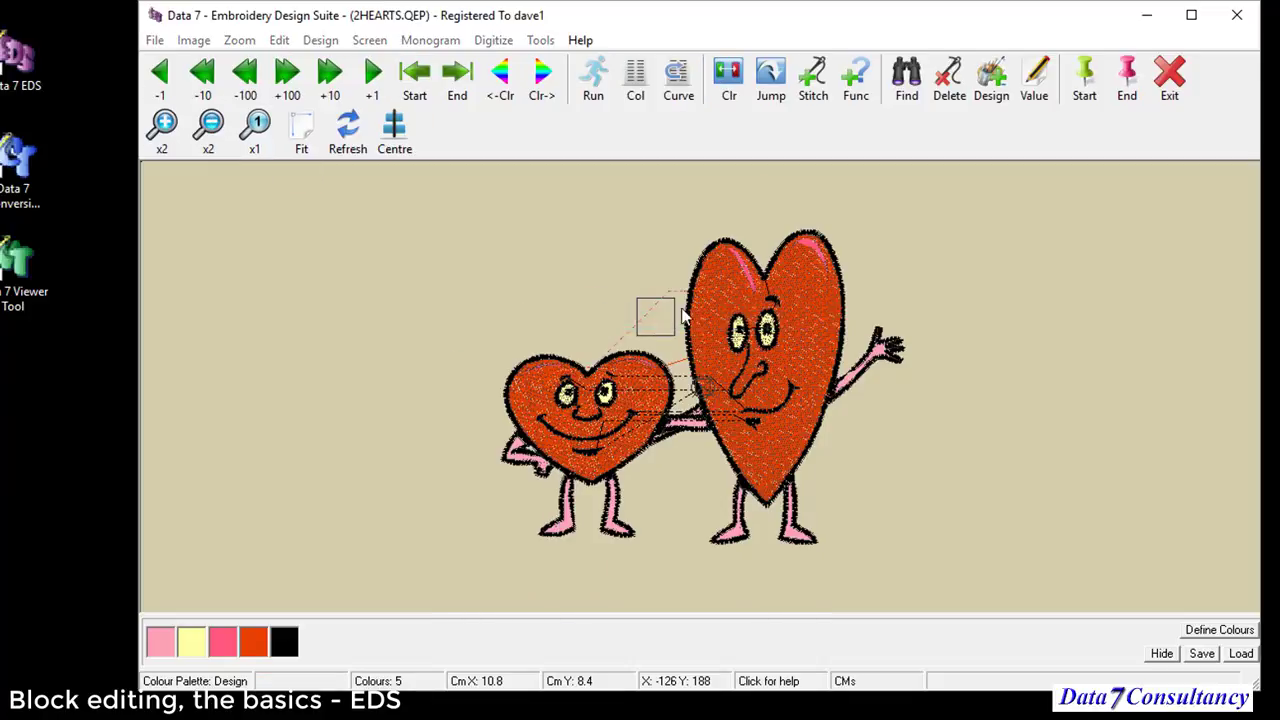
{"action": "left_click", "coordinate": [1180, 90]}
{"action": "right_click", "coordinate": [573, 329]}
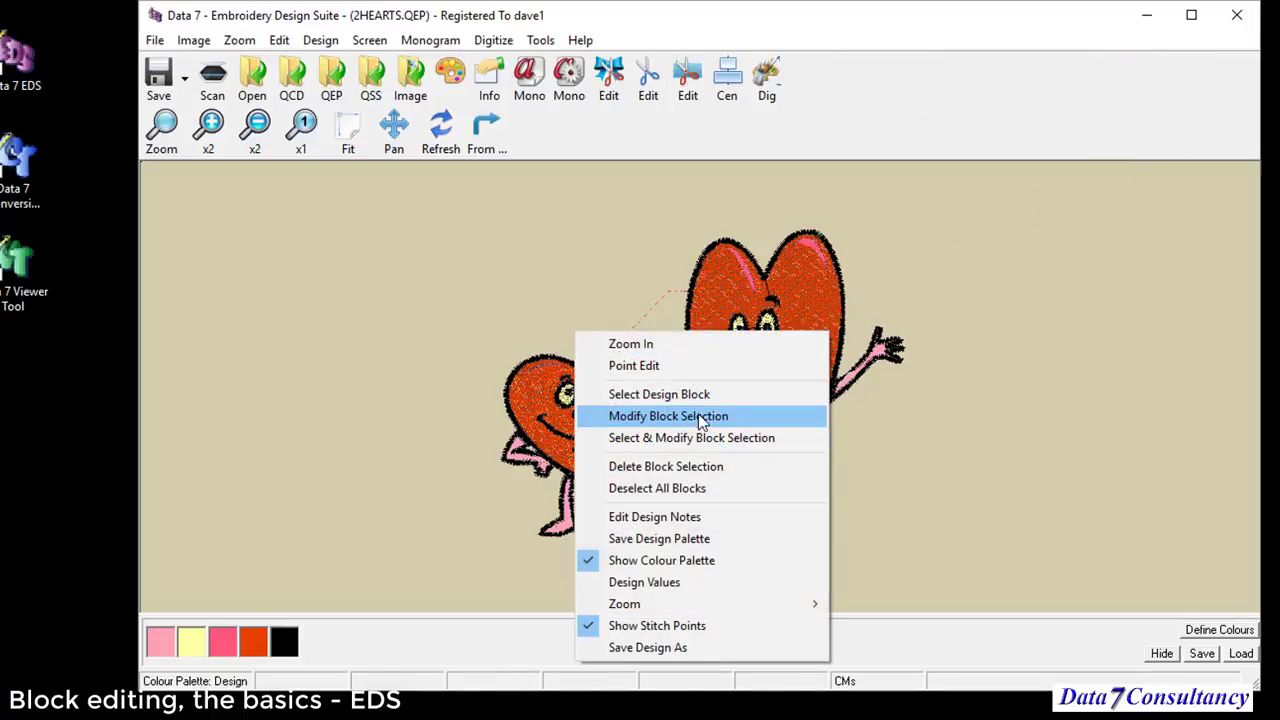
{"action": "left_click", "coordinate": [672, 420]}
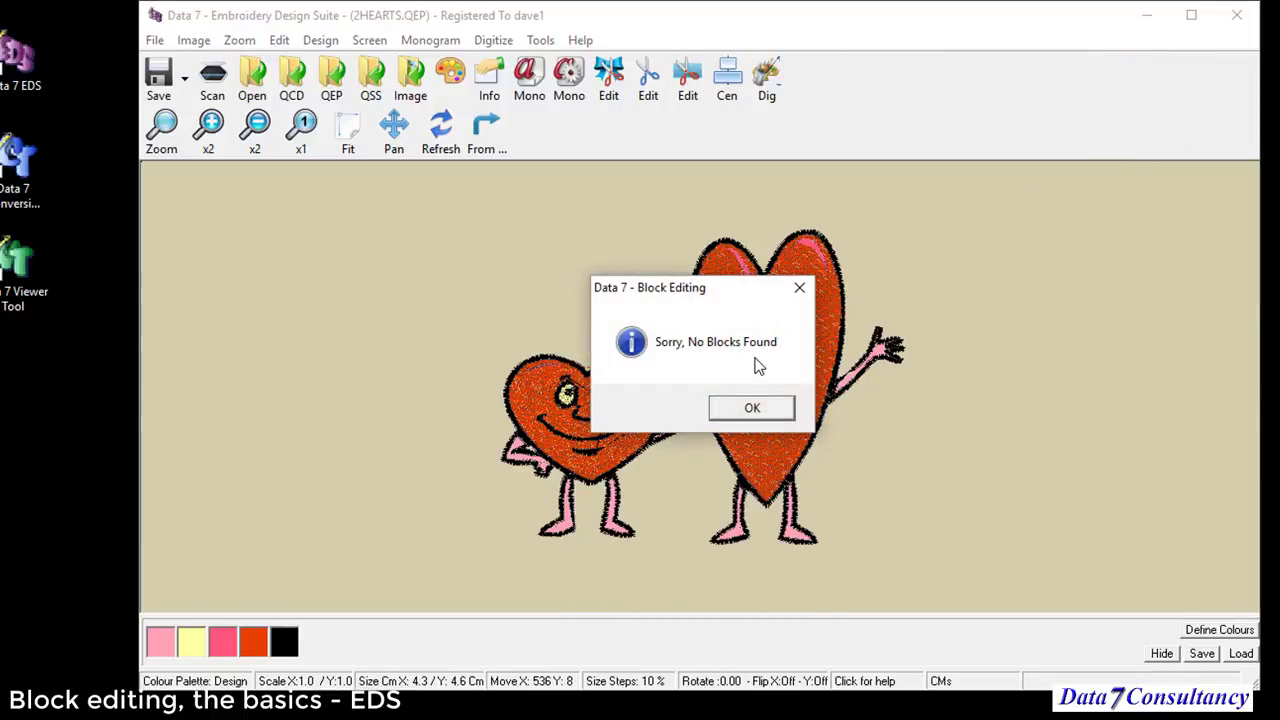
{"action": "left_click", "coordinate": [748, 412]}
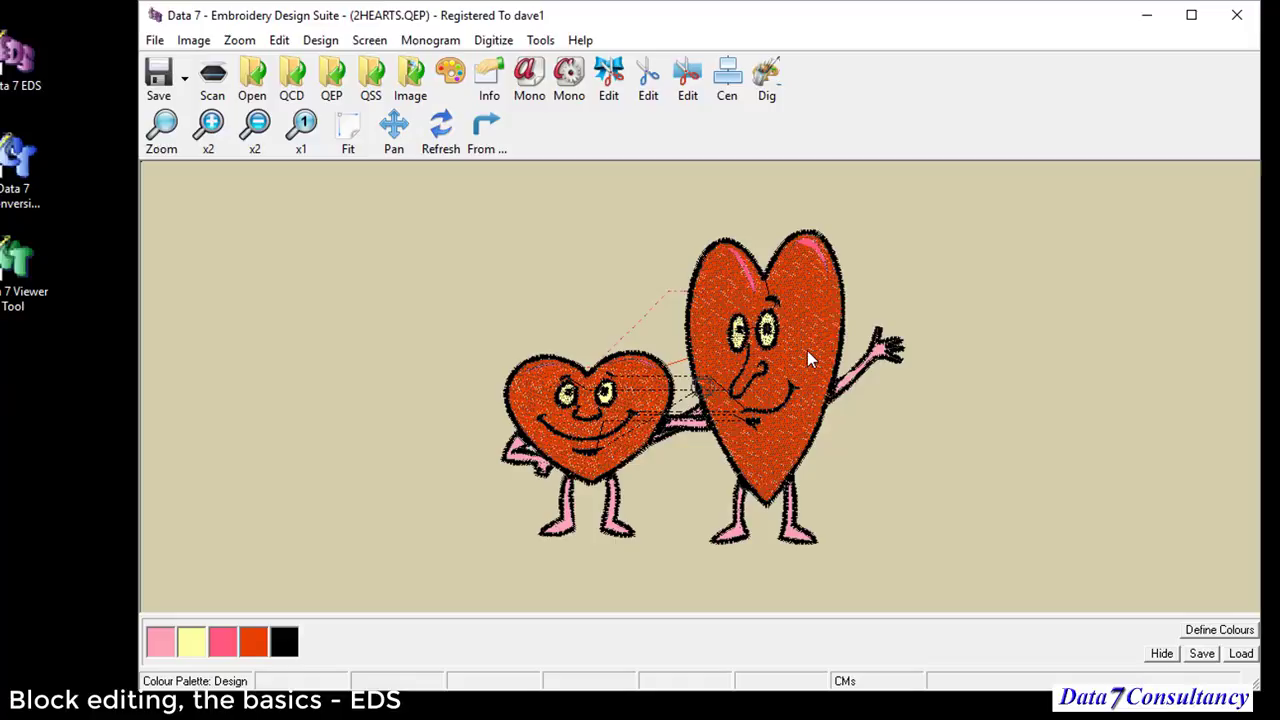
Step: In Point Edit, mark the orange heart fill as a block from the needle change at X -366, Y 53 to the one at X -245, Y -222
{"action": "right_click", "coordinate": [505, 277]}
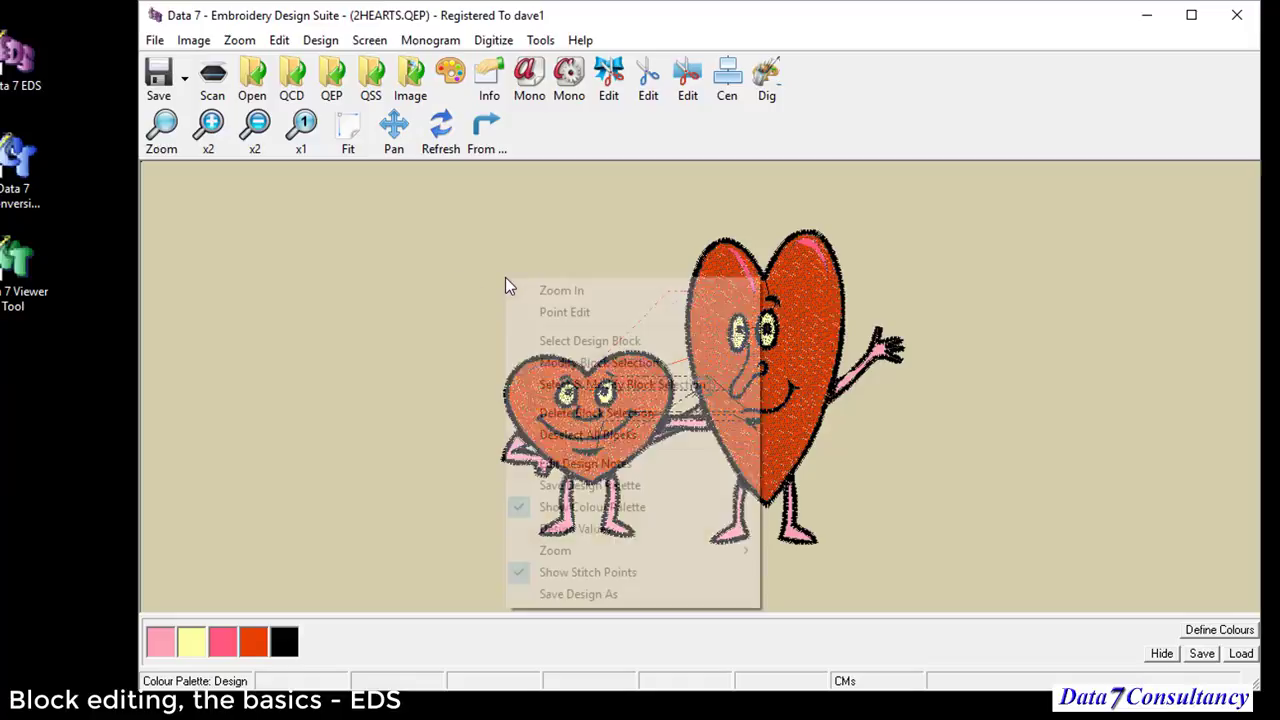
{"action": "left_click", "coordinate": [605, 313]}
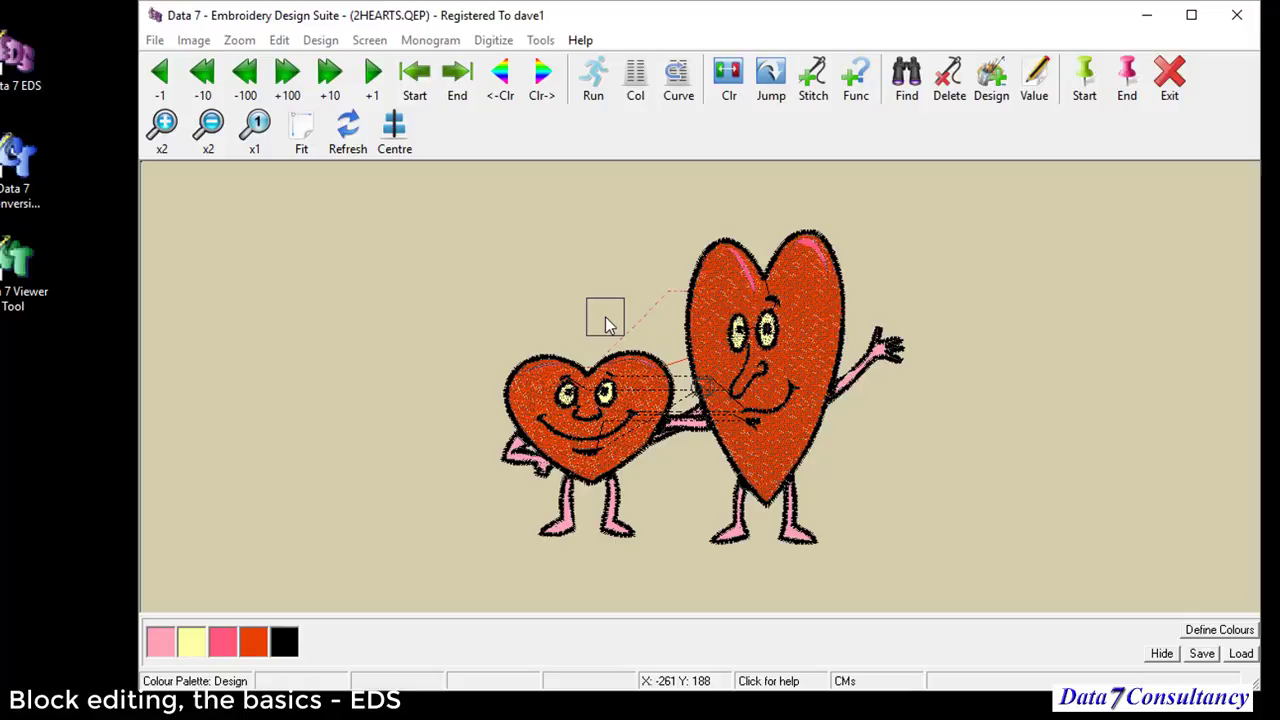
{"action": "left_click", "coordinate": [605, 317]}
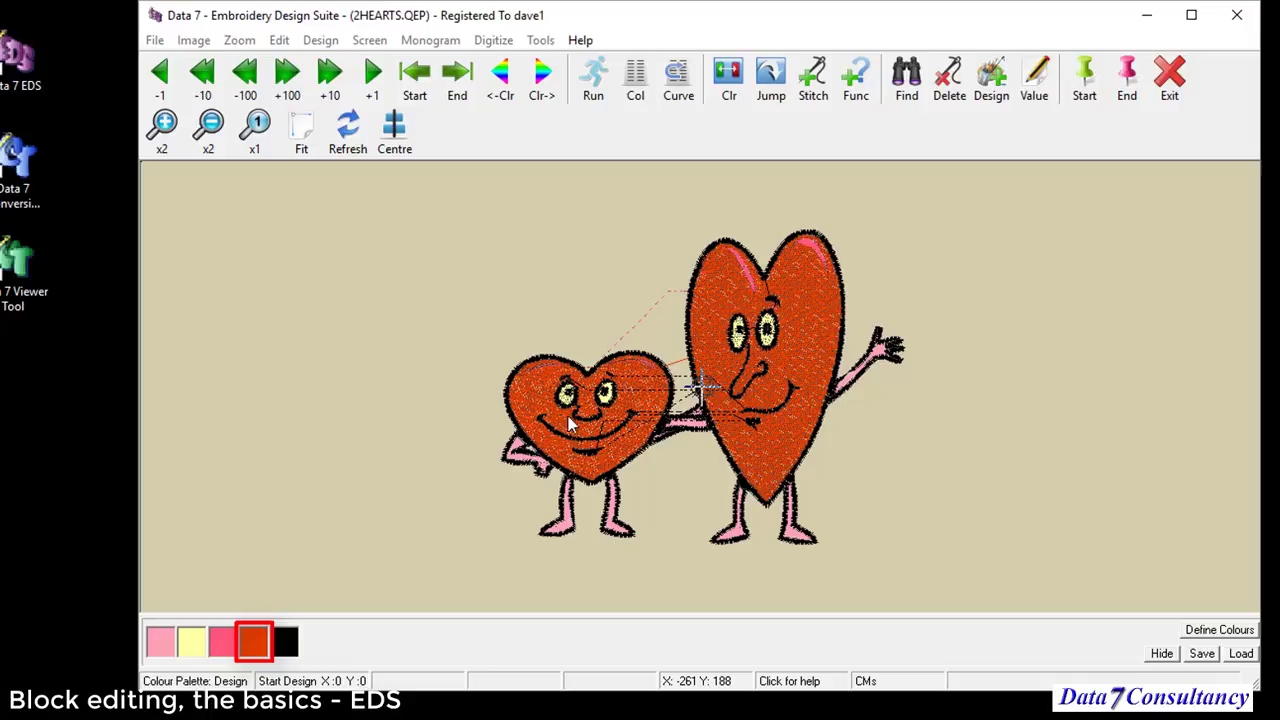
{"action": "left_click", "coordinate": [540, 88]}
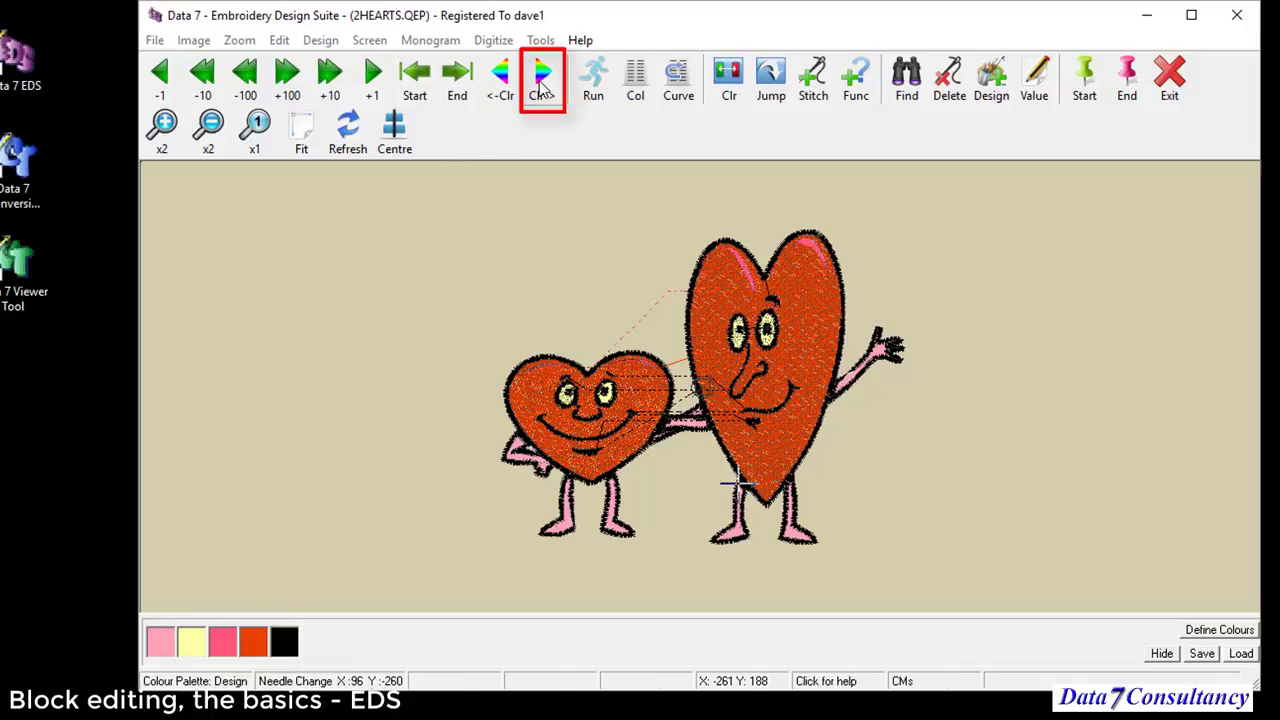
{"action": "left_click", "coordinate": [540, 88]}
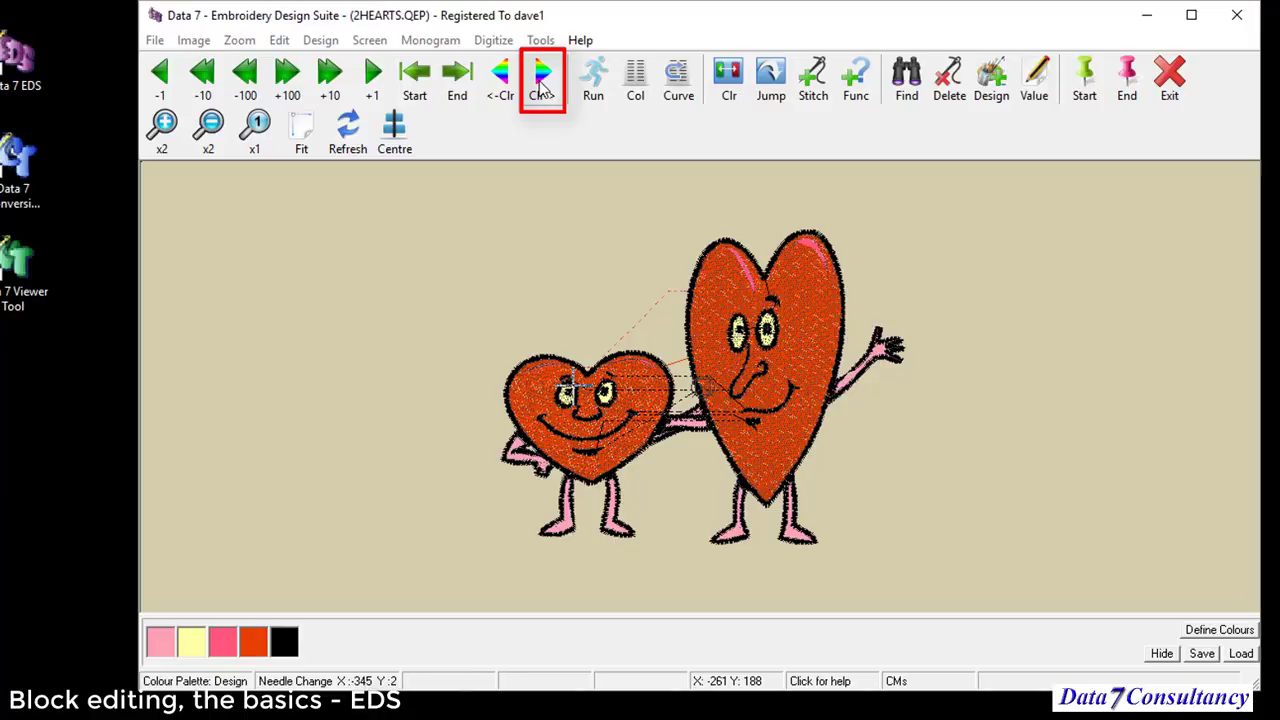
{"action": "left_click", "coordinate": [540, 88]}
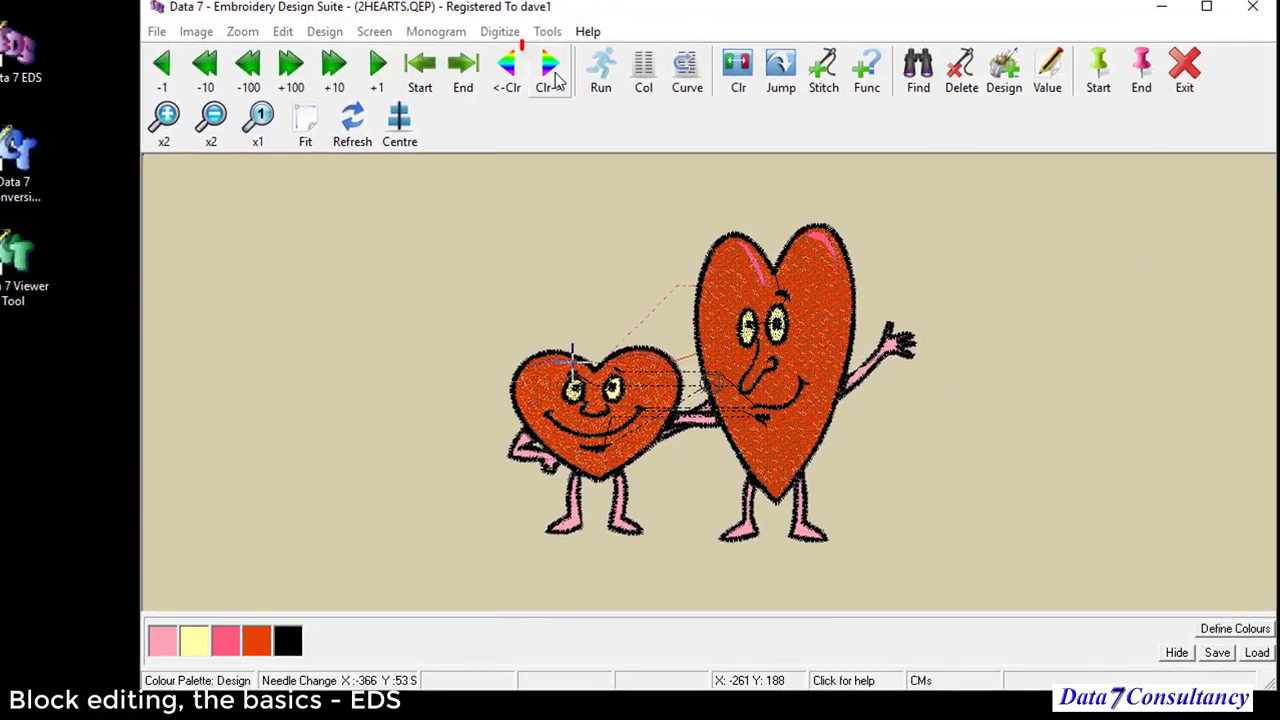
{"action": "left_click", "coordinate": [548, 70]}
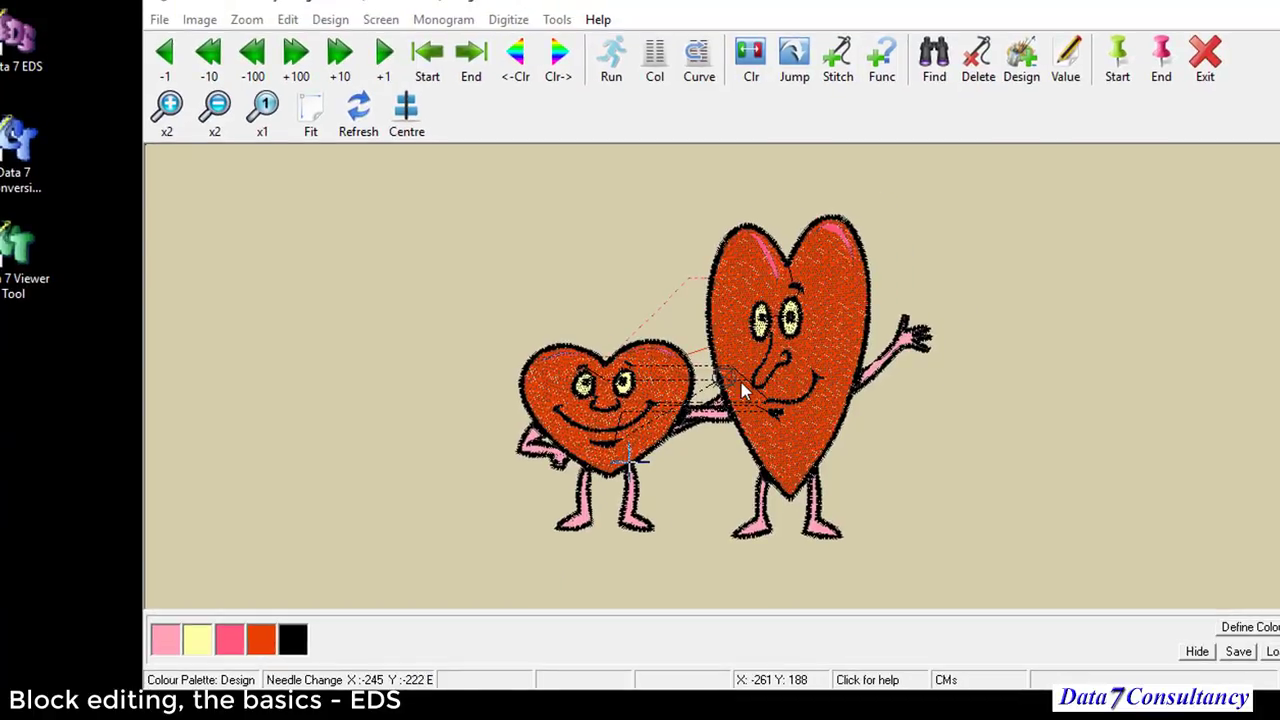
Step: Move the orange heart fill block up and to the left, clear of the black outlines, and accept its new position
{"action": "right_click", "coordinate": [989, 394]}
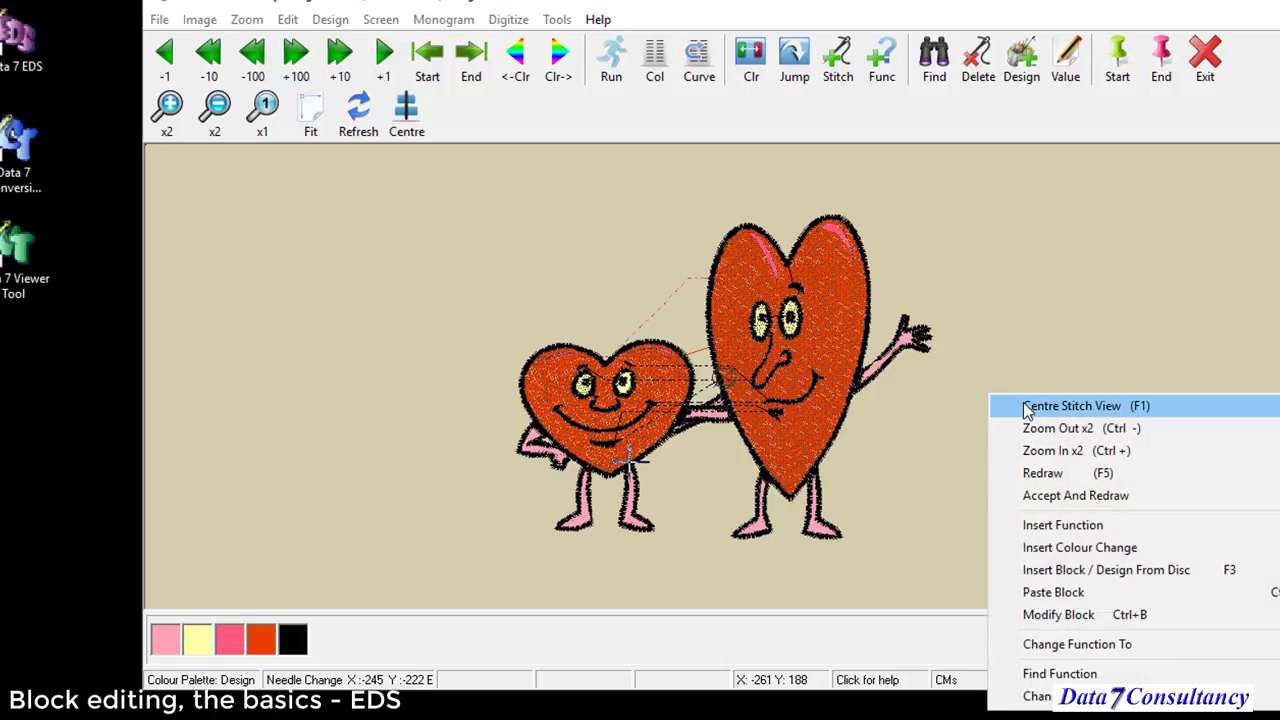
{"action": "left_click", "coordinate": [1091, 617]}
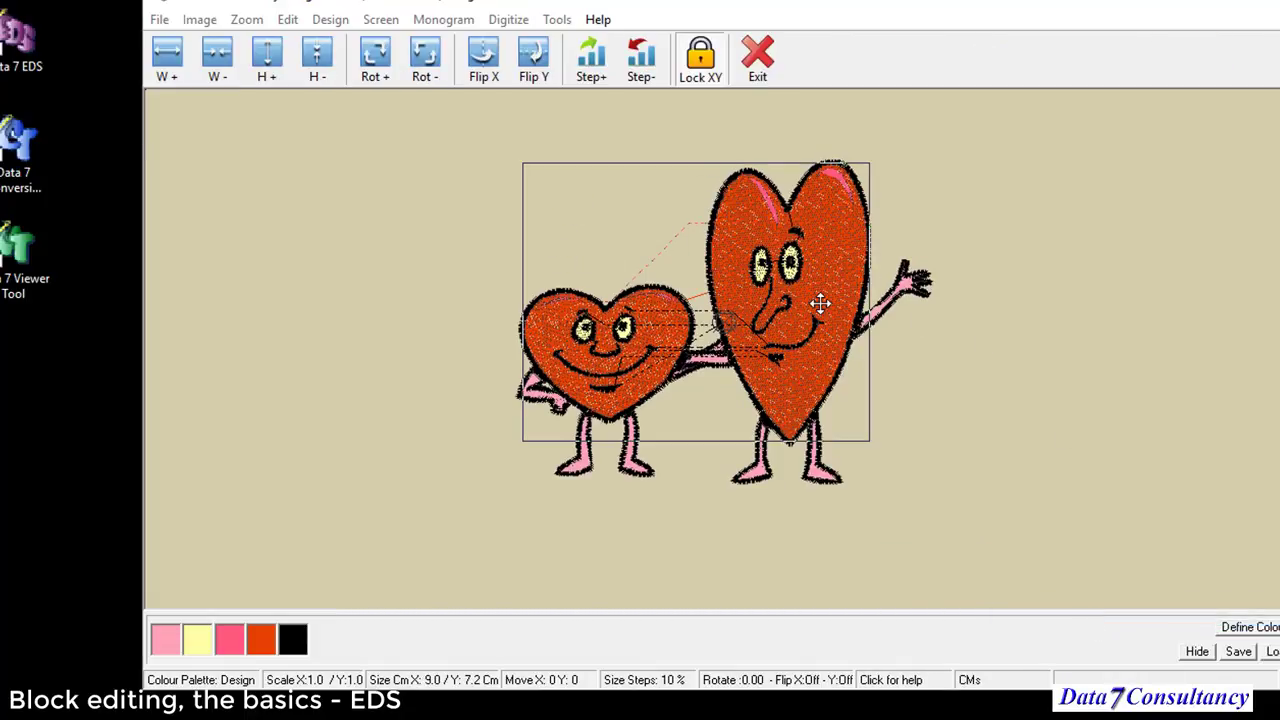
{"action": "left_click_drag", "start_coordinate": [822, 298], "coordinate": [465, 261]}
{"action": "left_click", "coordinate": [757, 58]}
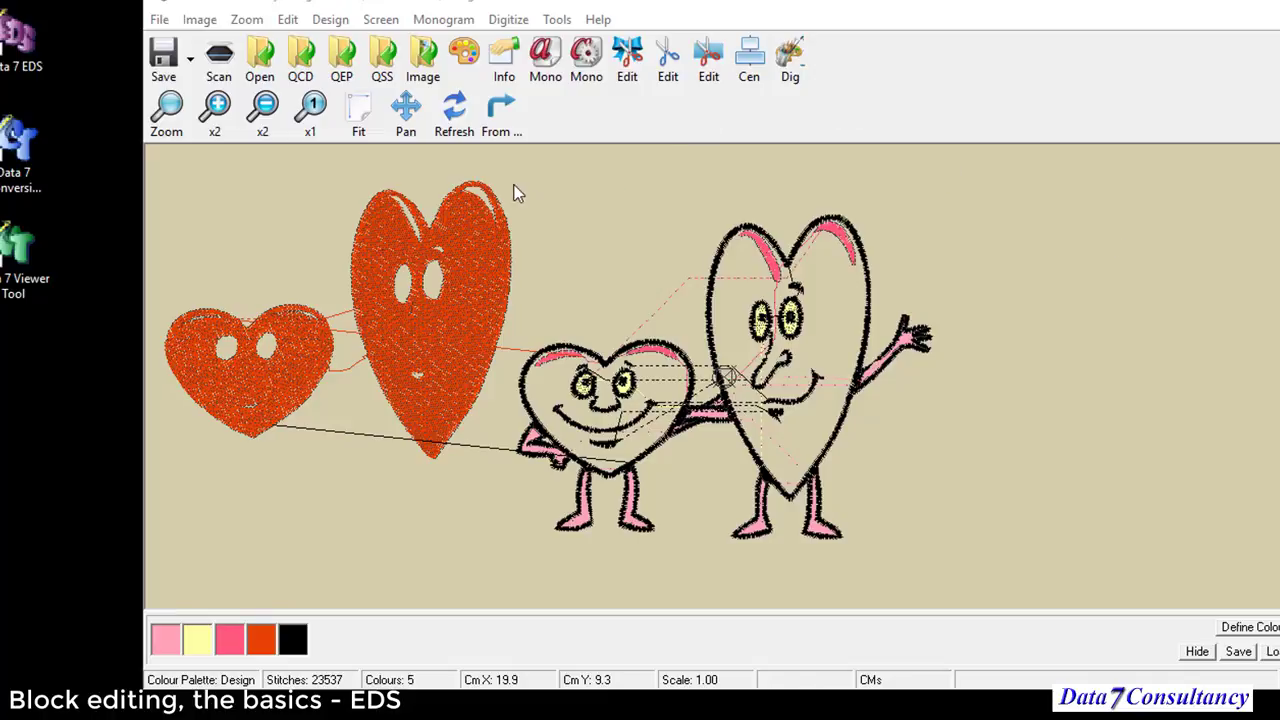
Step: Delete the selected orange heart fill block from the design and refresh the display
{"action": "right_click", "coordinate": [554, 225]}
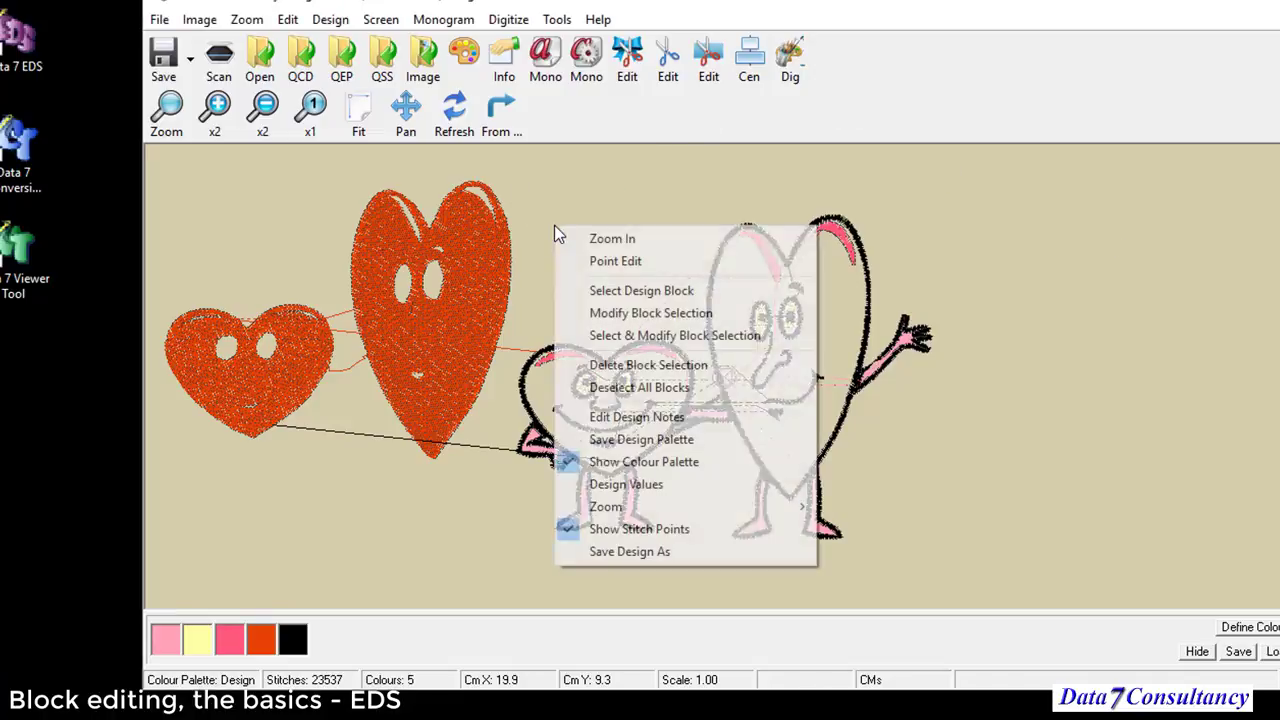
{"action": "left_click", "coordinate": [680, 372]}
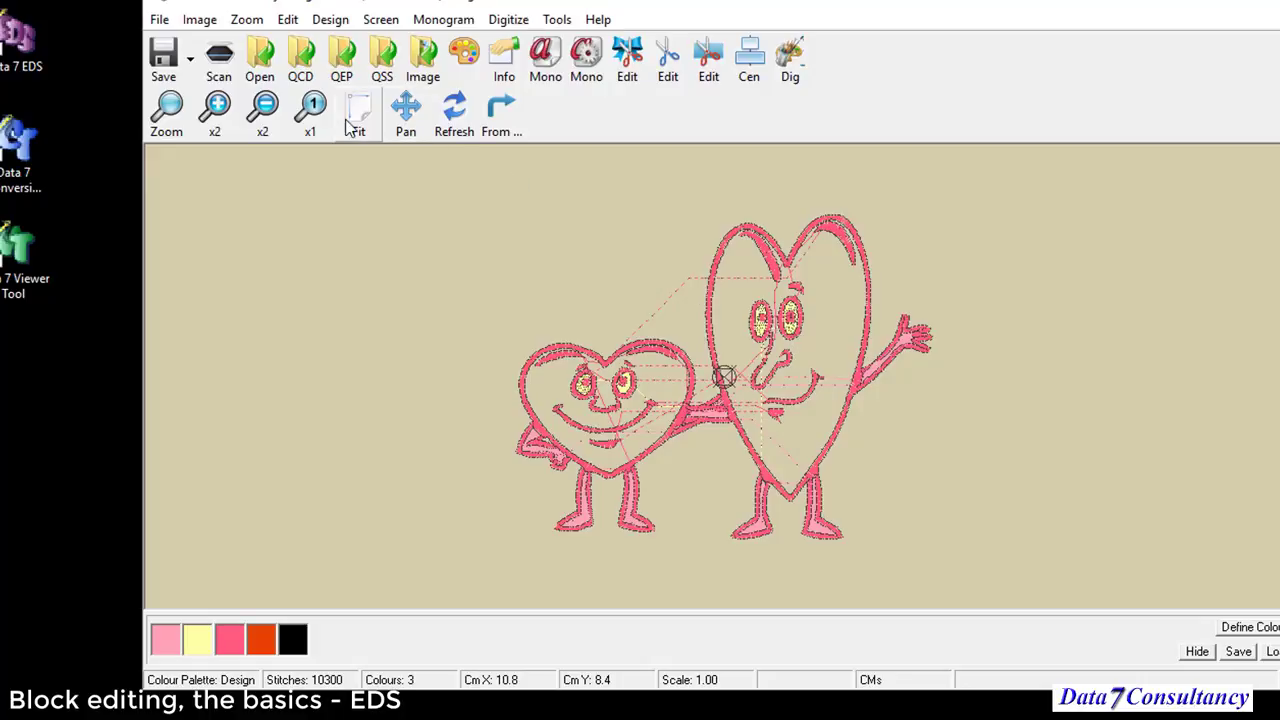
{"action": "left_click", "coordinate": [452, 112]}
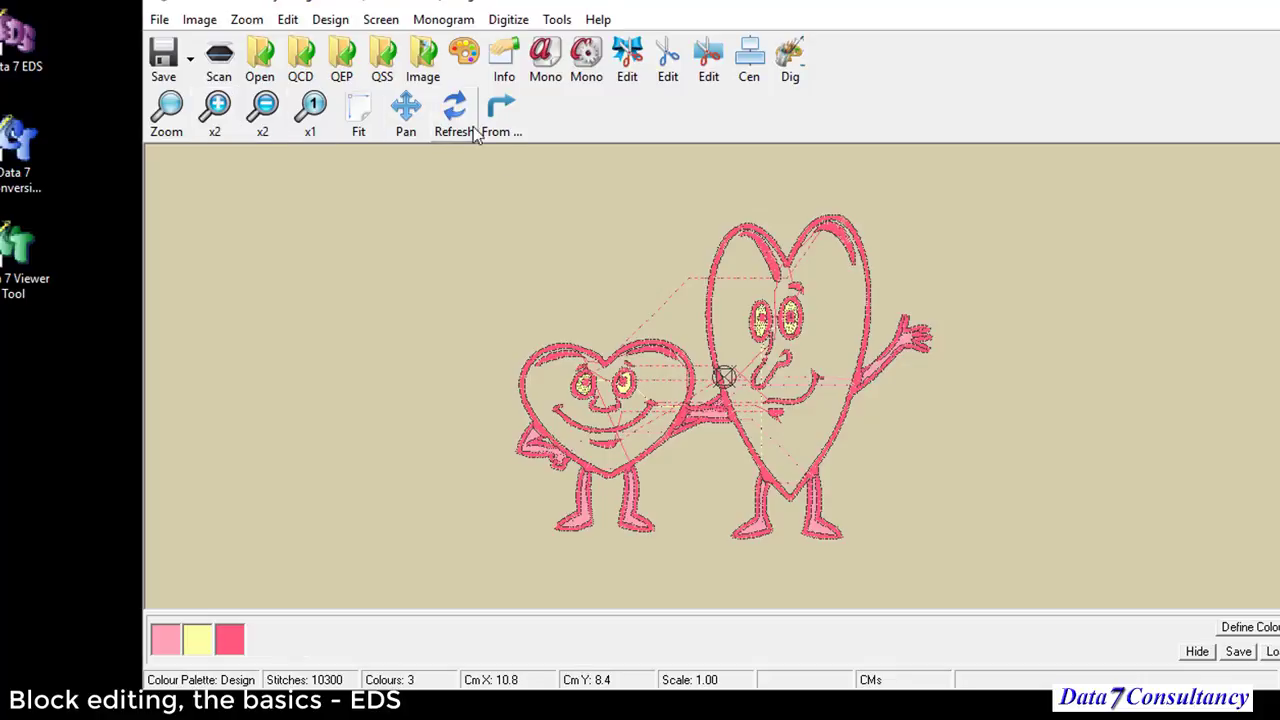